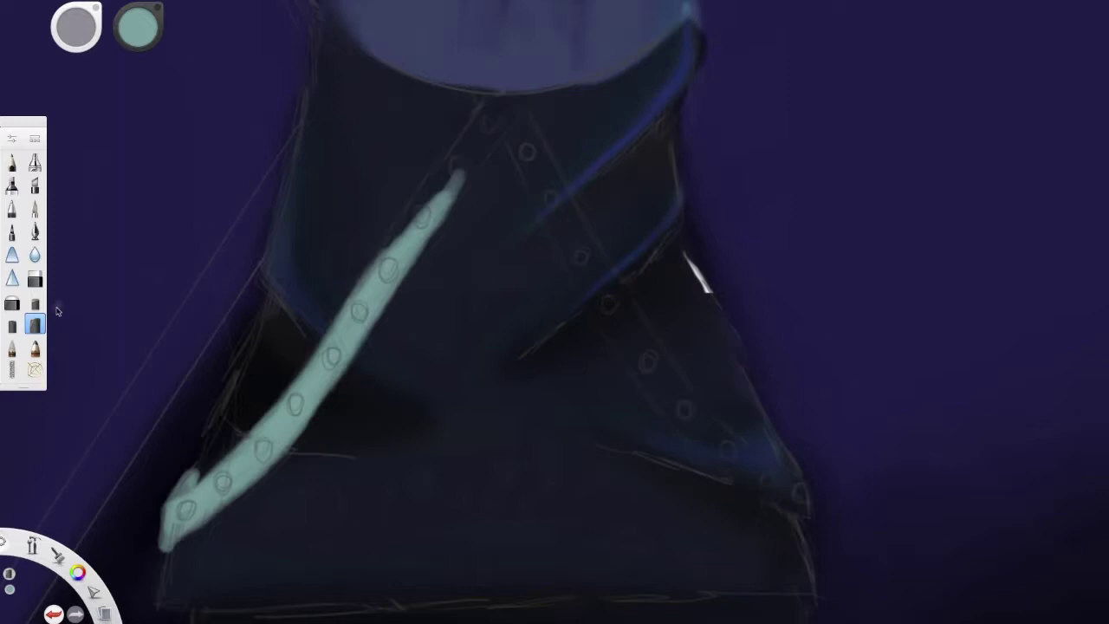
Paint the second diagonal strap in green and darken the point where the straps cross with BG75 Abyss Green.
{"action": "key", "text": "Tab"}
{"action": "mouse_move", "coordinate": [491, 141]}
{"action": "left_mouse_down"}
{"action": "mouse_move", "coordinate": [532, 89]}
{"action": "mouse_move", "coordinate": [480, 98]}
{"action": "mouse_move", "coordinate": [526, 168]}
{"action": "mouse_move", "coordinate": [536, 148]}
{"action": "mouse_move", "coordinate": [530, 180]}
{"action": "mouse_move", "coordinate": [615, 291]}
{"action": "mouse_move", "coordinate": [608, 333]}
{"action": "mouse_move", "coordinate": [658, 371]}
{"action": "mouse_move", "coordinate": [650, 350]}
{"action": "mouse_move", "coordinate": [787, 479]}
{"action": "mouse_move", "coordinate": [641, 376]}
{"action": "mouse_move", "coordinate": [762, 485]}
{"action": "mouse_move", "coordinate": [716, 428]}
{"action": "mouse_move", "coordinate": [754, 478]}
{"action": "mouse_move", "coordinate": [782, 468]}
{"action": "mouse_move", "coordinate": [799, 509]}
{"action": "mouse_move", "coordinate": [784, 472]}
{"action": "left_mouse_up"}
{"action": "left_click", "coordinate": [1075, 192]}
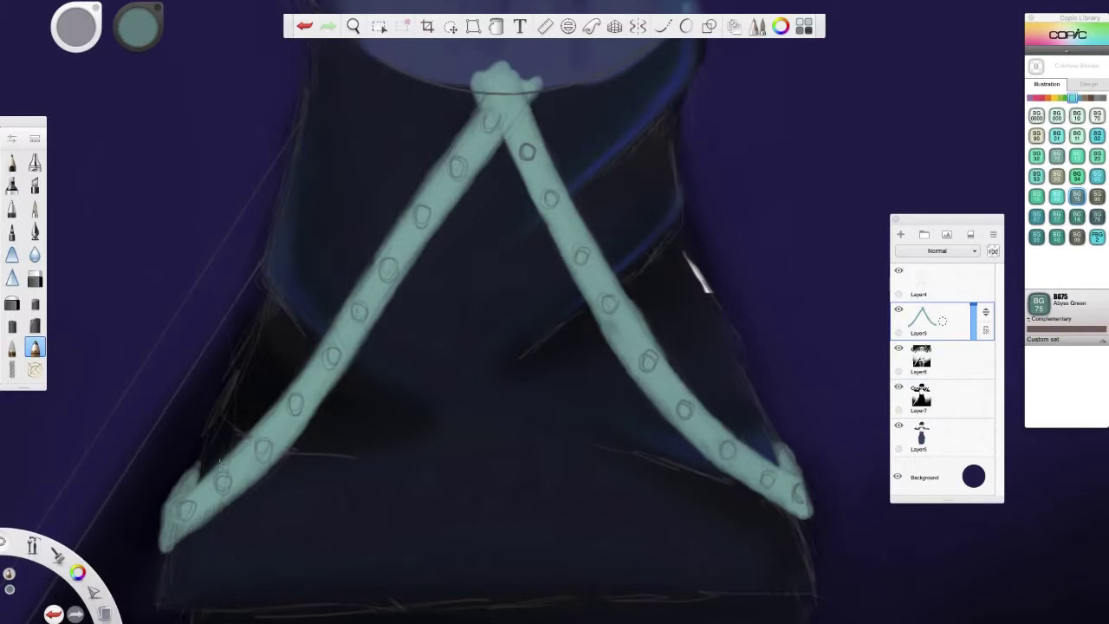
{"action": "mouse_move", "coordinate": [499, 135]}
{"action": "left_mouse_down"}
{"action": "mouse_move", "coordinate": [519, 104]}
{"action": "mouse_move", "coordinate": [491, 73]}
{"action": "left_mouse_up"}
{"action": "left_click_drag", "start_coordinate": [515, 140], "coordinate": [526, 116]}
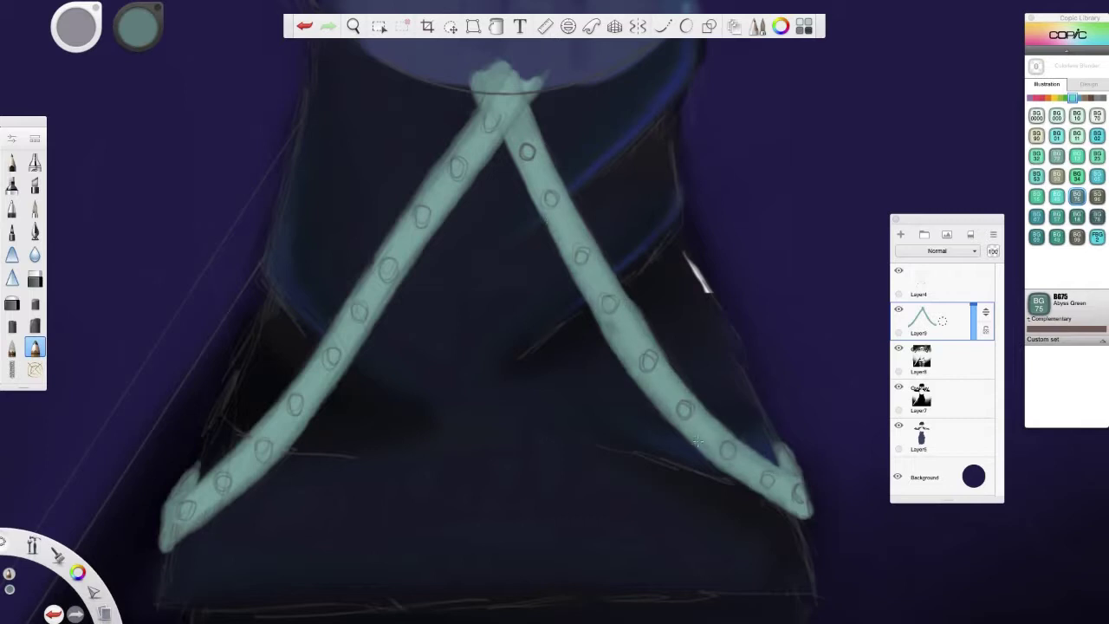
Hide the sketch layer and paint BG11 Moon White highlights along the middle of both crossed straps.
{"action": "left_click", "coordinate": [899, 270]}
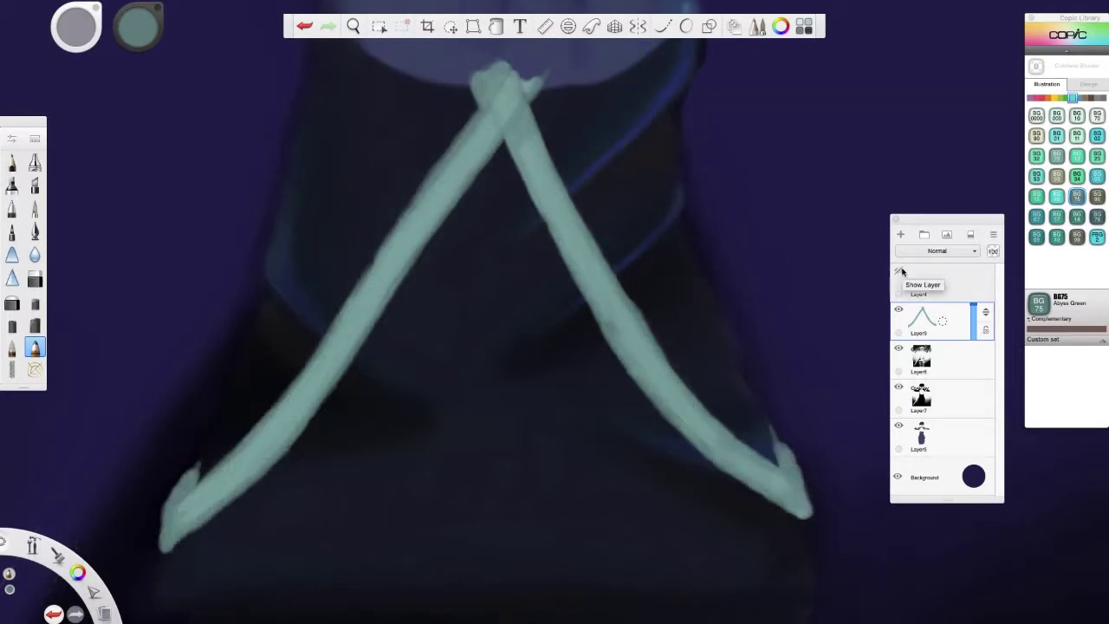
{"action": "left_click", "coordinate": [1076, 136]}
{"action": "mouse_move", "coordinate": [187, 507]}
{"action": "left_mouse_down"}
{"action": "mouse_move", "coordinate": [428, 212]}
{"action": "mouse_move", "coordinate": [551, 205]}
{"action": "mouse_move", "coordinate": [774, 486]}
{"action": "left_mouse_up"}
{"action": "left_click_drag", "start_coordinate": [649, 364], "coordinate": [766, 473]}
{"action": "left_click_drag", "start_coordinate": [252, 456], "coordinate": [414, 225]}
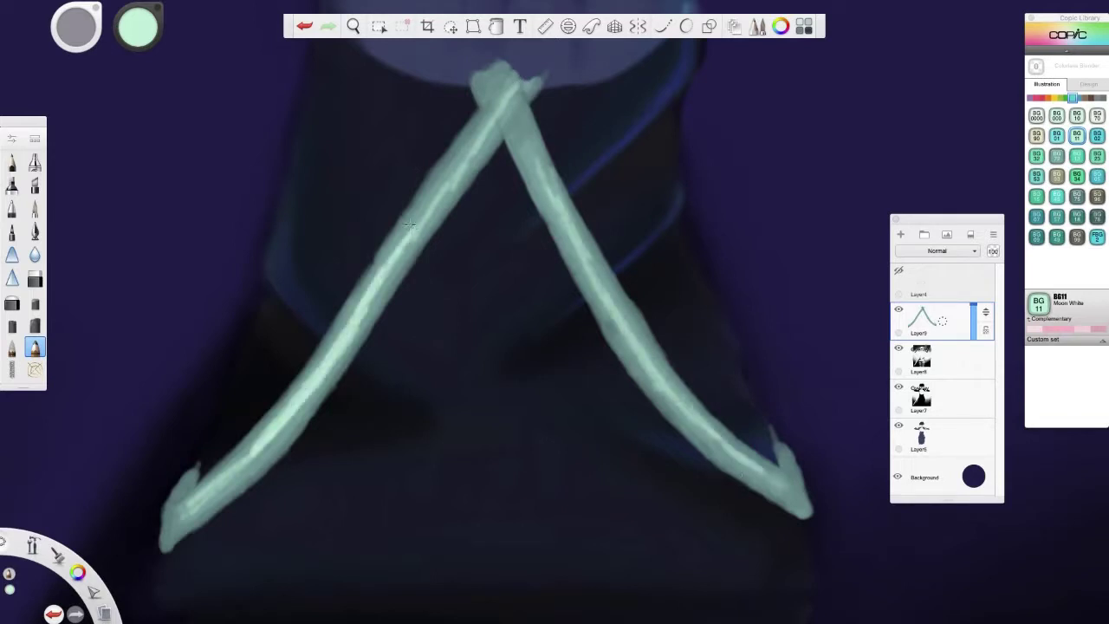
Shade the folded lower ends of both crossed straps with BG78 Bronze and BG99 Flagstone Blue.
{"action": "left_click", "coordinate": [1097, 216]}
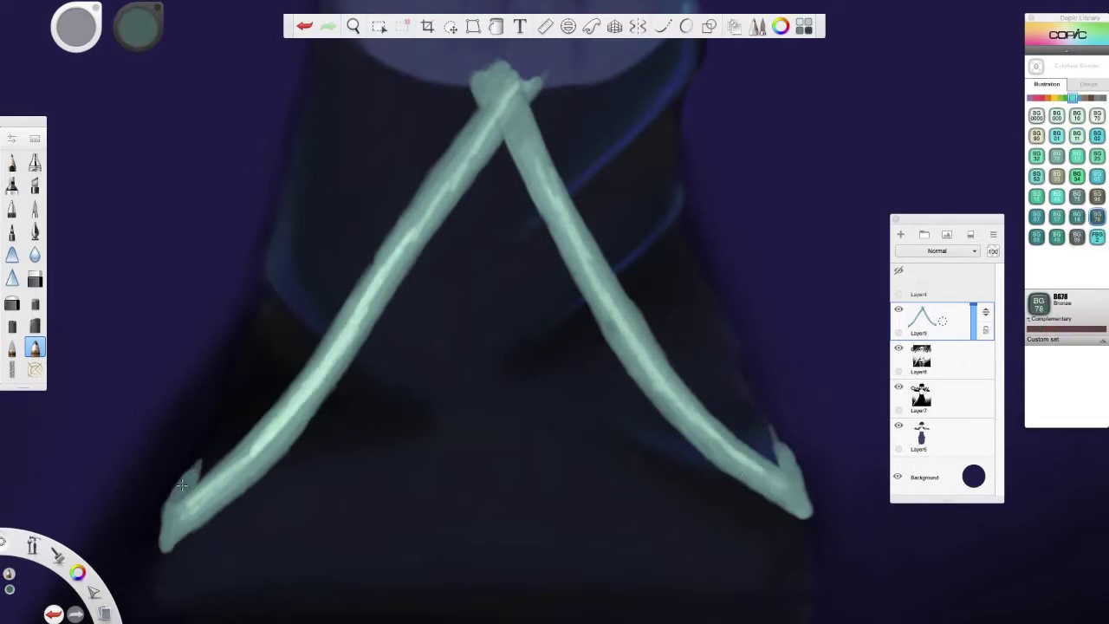
{"action": "left_click_drag", "start_coordinate": [772, 427], "coordinate": [781, 459]}
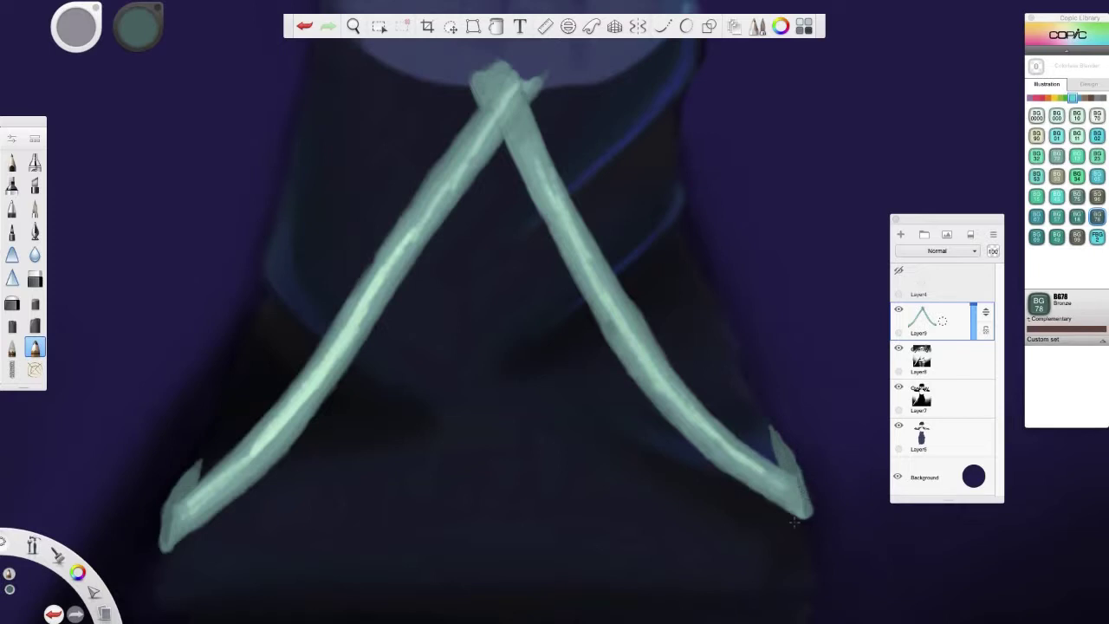
{"action": "left_click", "coordinate": [1077, 237]}
{"action": "left_click", "coordinate": [201, 459], "text": "alt"}
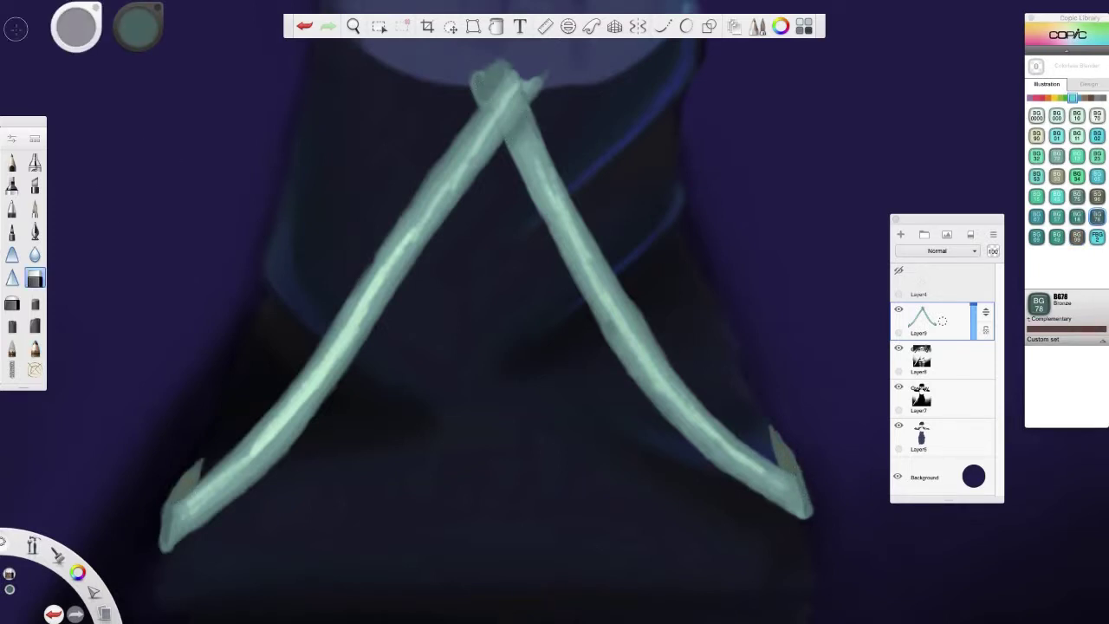
Blend the highlights and shading smoothly along both crossed straps, extending the overlapping strap's upper end.
{"action": "left_click", "coordinate": [12, 348]}
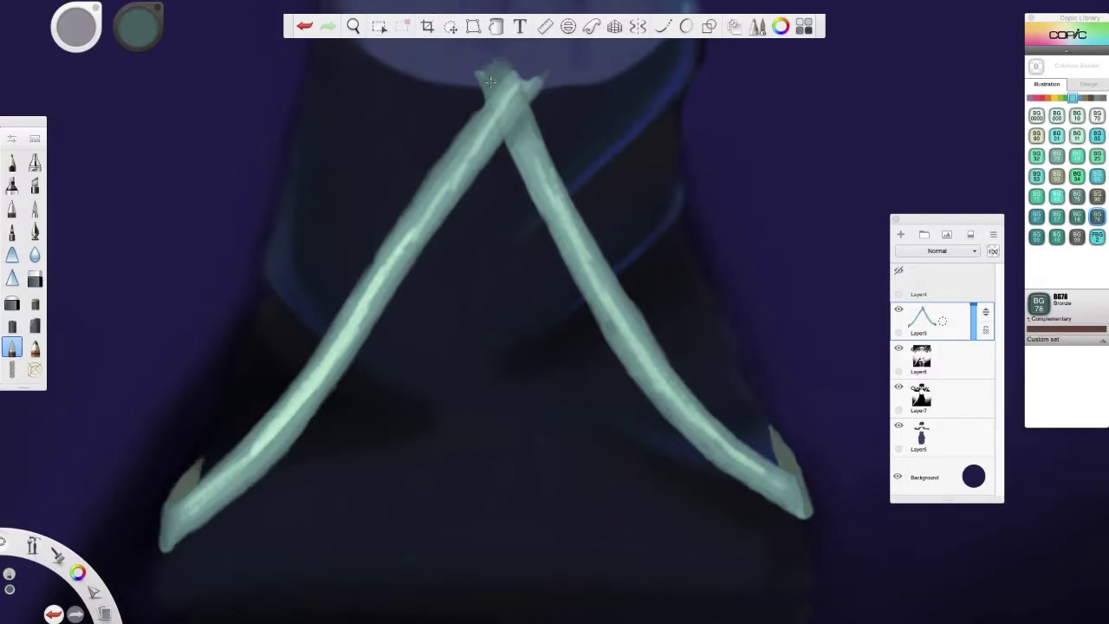
{"action": "left_click_drag", "start_coordinate": [531, 63], "coordinate": [520, 80]}
{"action": "mouse_move", "coordinate": [194, 509]}
{"action": "left_mouse_down"}
{"action": "mouse_move", "coordinate": [307, 392]}
{"action": "mouse_move", "coordinate": [365, 290]}
{"action": "mouse_move", "coordinate": [436, 217]}
{"action": "mouse_move", "coordinate": [533, 65]}
{"action": "mouse_move", "coordinate": [568, 216]}
{"action": "mouse_move", "coordinate": [693, 416]}
{"action": "mouse_move", "coordinate": [746, 474]}
{"action": "left_mouse_up"}
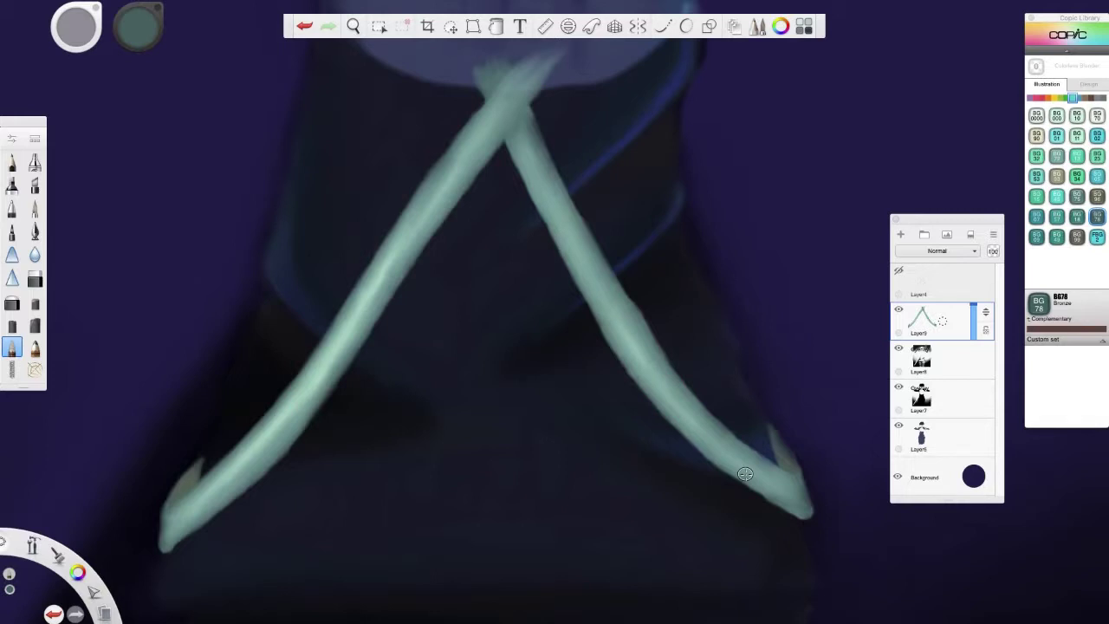
Add BG0000 Snow Green highlights to both crossed straps and shade the lower strap at the crossing with BG78 Bronze.
{"action": "left_click", "coordinate": [1036, 114]}
{"action": "left_click", "coordinate": [34, 347]}
{"action": "mouse_move", "coordinate": [368, 303]}
{"action": "left_mouse_down"}
{"action": "mouse_move", "coordinate": [187, 515]}
{"action": "mouse_move", "coordinate": [437, 195]}
{"action": "left_mouse_up"}
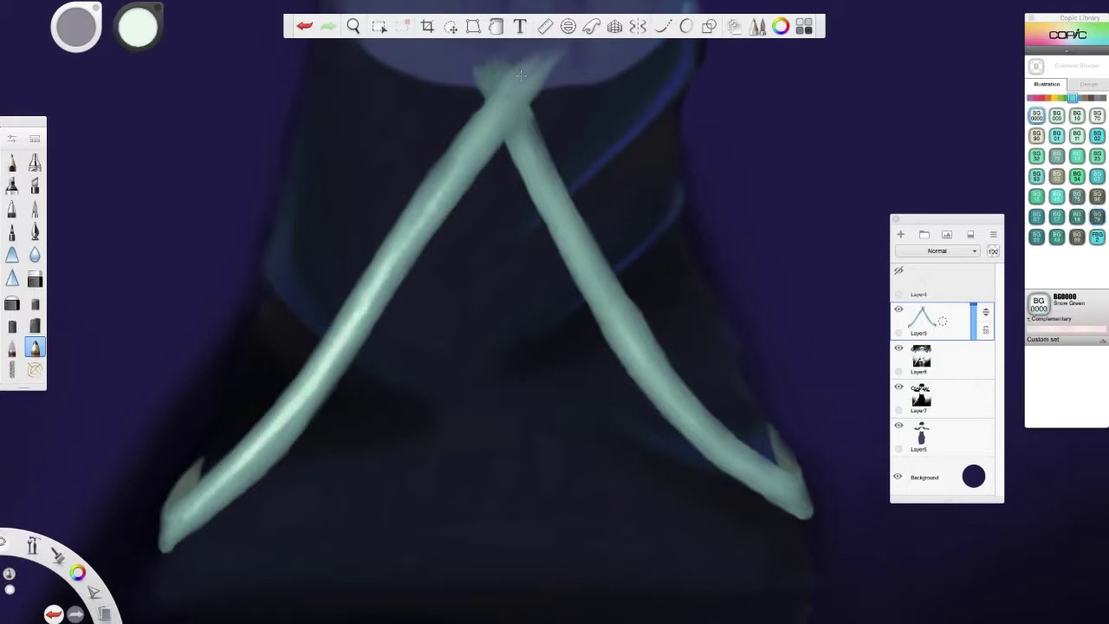
{"action": "left_click_drag", "start_coordinate": [589, 264], "coordinate": [728, 449]}
{"action": "left_click", "coordinate": [520, 130], "text": "alt"}
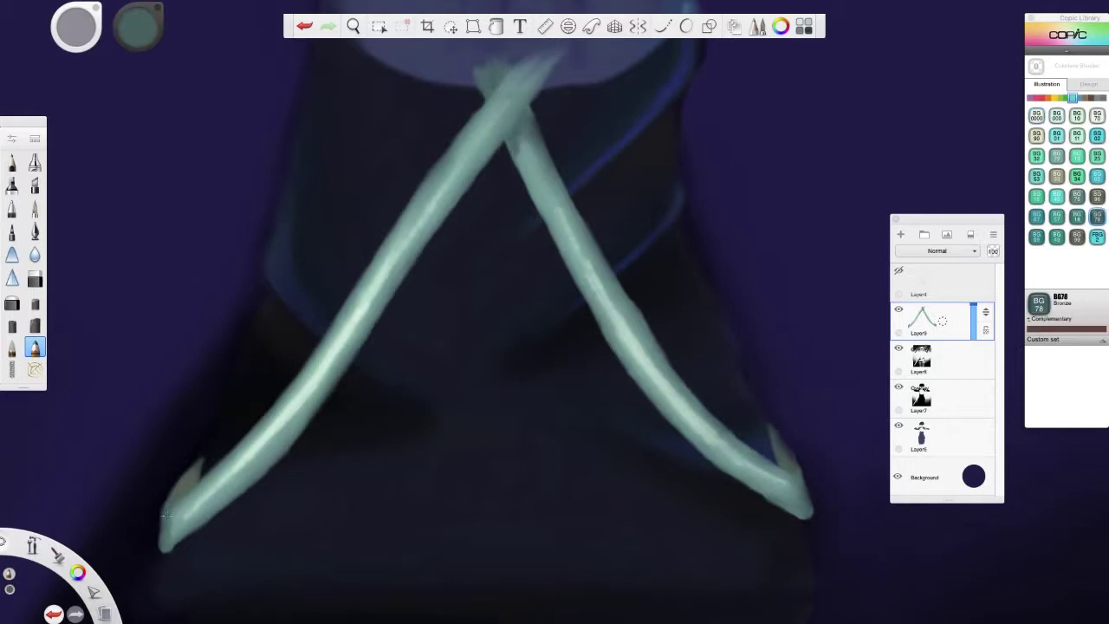
Shade the folded strap ends with N8 Neutral Gray No.8 and blend the tones along both crossed straps.
{"action": "left_click", "coordinate": [1103, 97]}
{"action": "left_click", "coordinate": [1097, 196]}
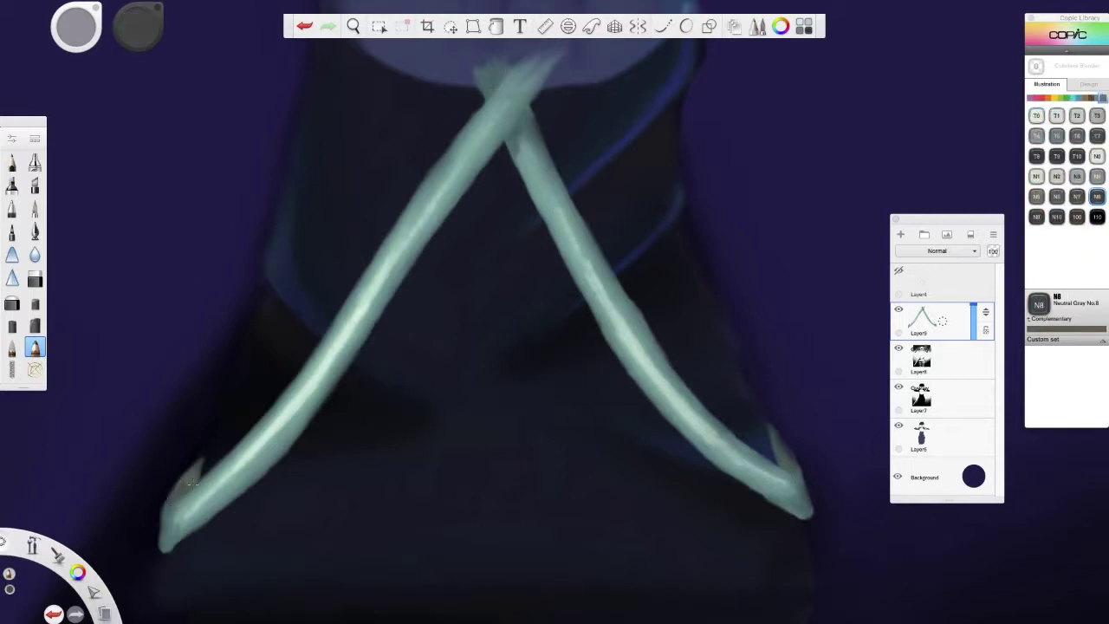
{"action": "key", "text": "b"}
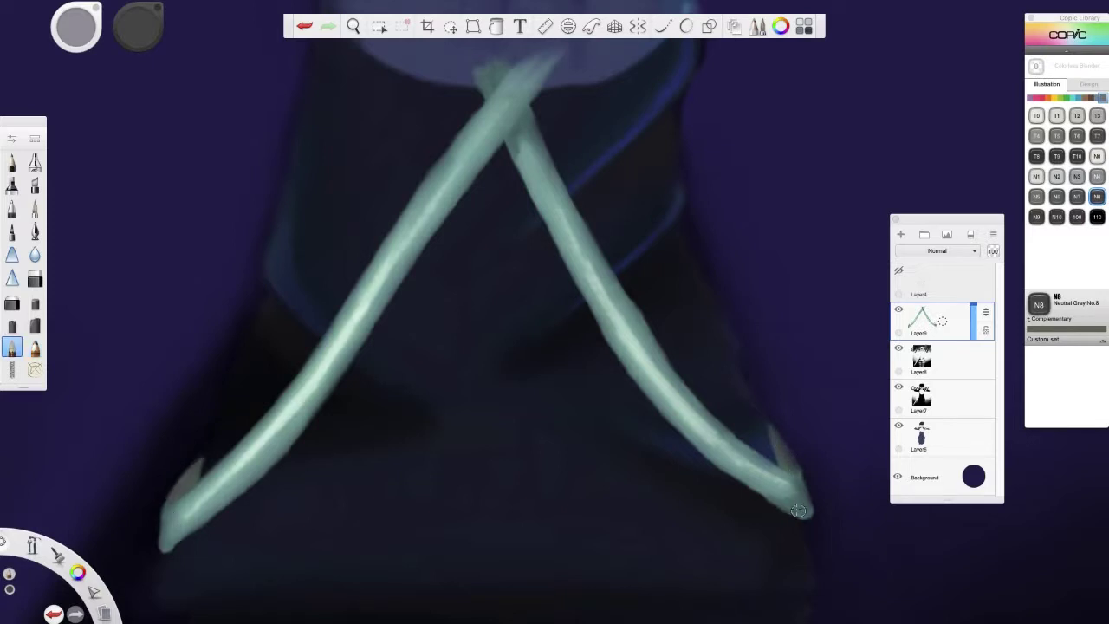
{"action": "mouse_move", "coordinate": [787, 482]}
{"action": "left_mouse_down"}
{"action": "mouse_move", "coordinate": [567, 216]}
{"action": "mouse_move", "coordinate": [538, 160]}
{"action": "left_mouse_up"}
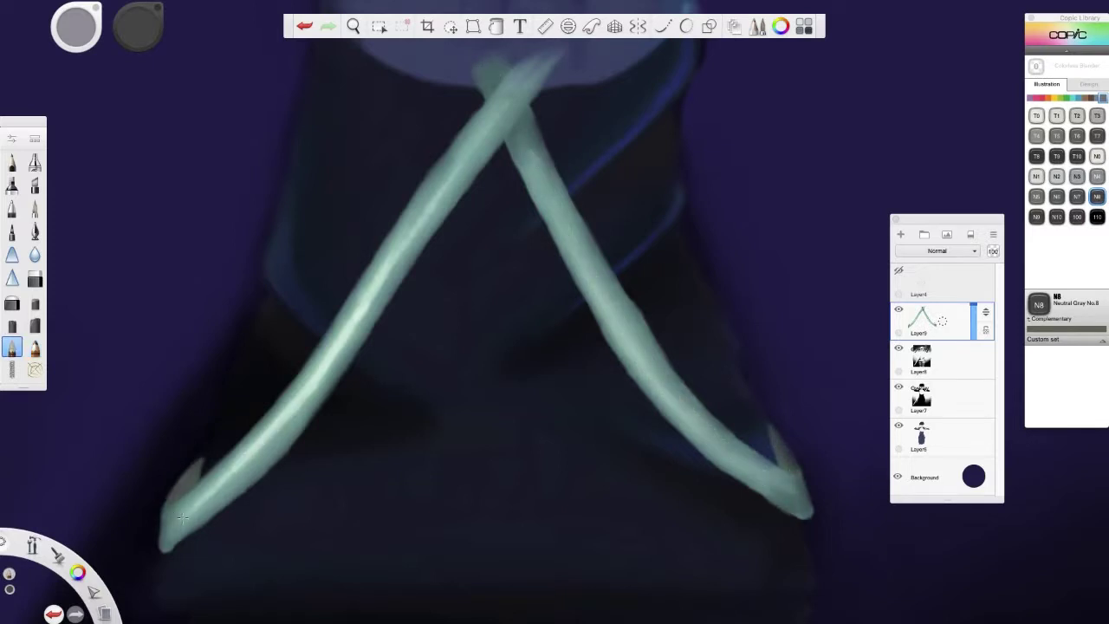
{"action": "mouse_move", "coordinate": [187, 512]}
{"action": "left_mouse_down"}
{"action": "mouse_move", "coordinate": [338, 355]}
{"action": "mouse_move", "coordinate": [395, 260]}
{"action": "left_mouse_up"}
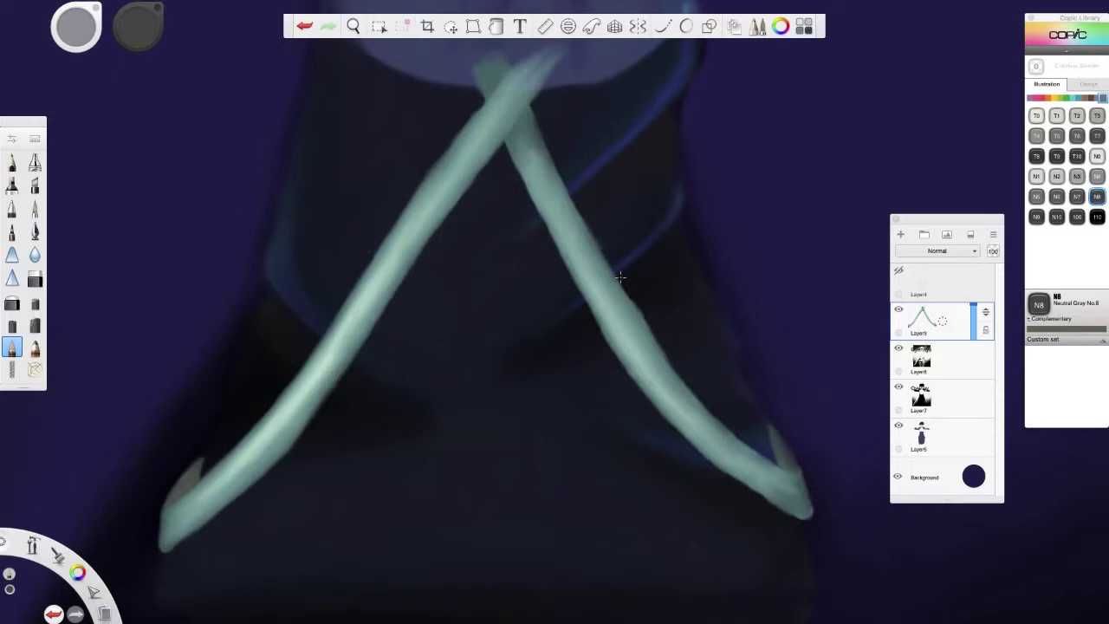
{"action": "mouse_move", "coordinate": [694, 399]}
{"action": "left_mouse_down"}
{"action": "mouse_move", "coordinate": [538, 182]}
{"action": "mouse_move", "coordinate": [806, 515]}
{"action": "left_mouse_up"}
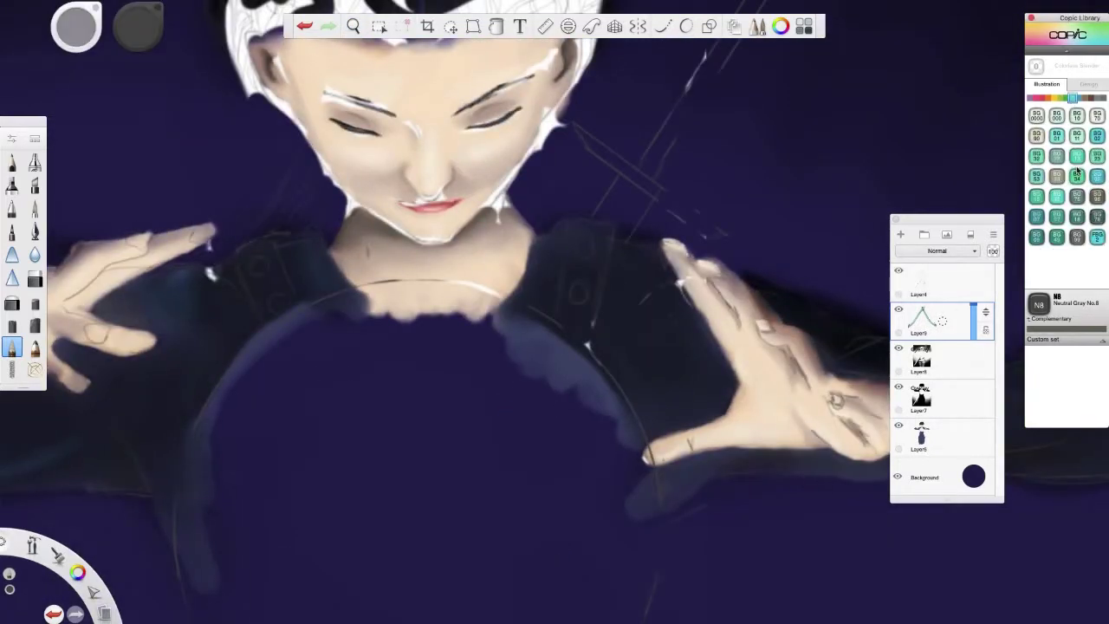
Paint both shoulder straps over the sketched outlines with BG72 Ice Ocean.
{"action": "left_click", "coordinate": [1056, 156]}
{"action": "left_click", "coordinate": [35, 325]}
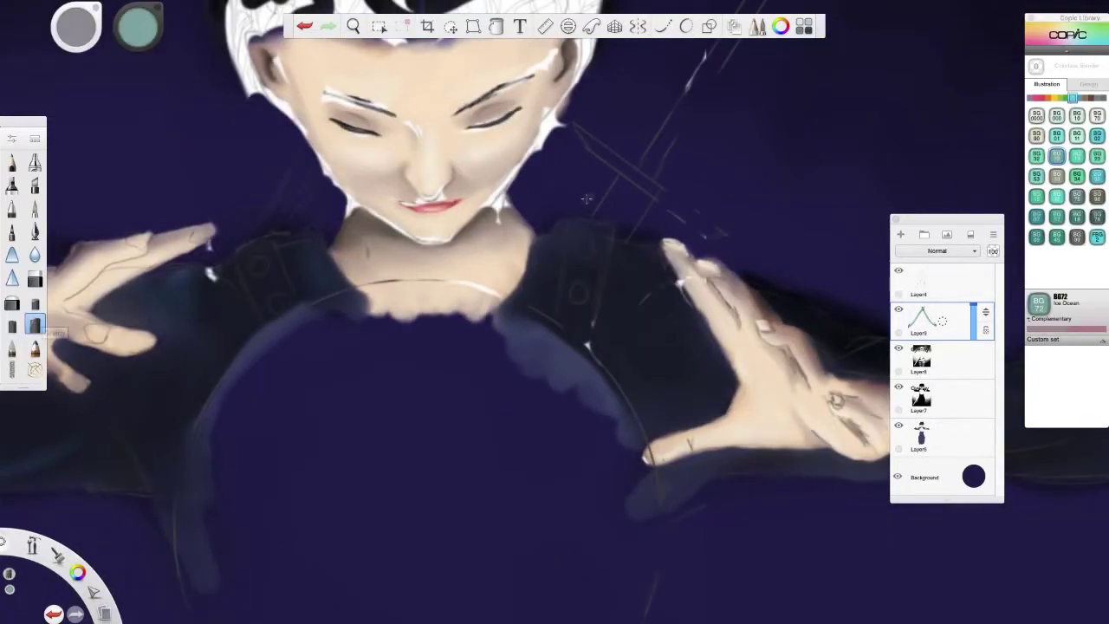
{"action": "mouse_move", "coordinate": [586, 199]}
{"action": "left_mouse_down"}
{"action": "mouse_move", "coordinate": [576, 355]}
{"action": "mouse_move", "coordinate": [598, 225]}
{"action": "mouse_move", "coordinate": [568, 351]}
{"action": "mouse_move", "coordinate": [572, 234]}
{"action": "left_mouse_up"}
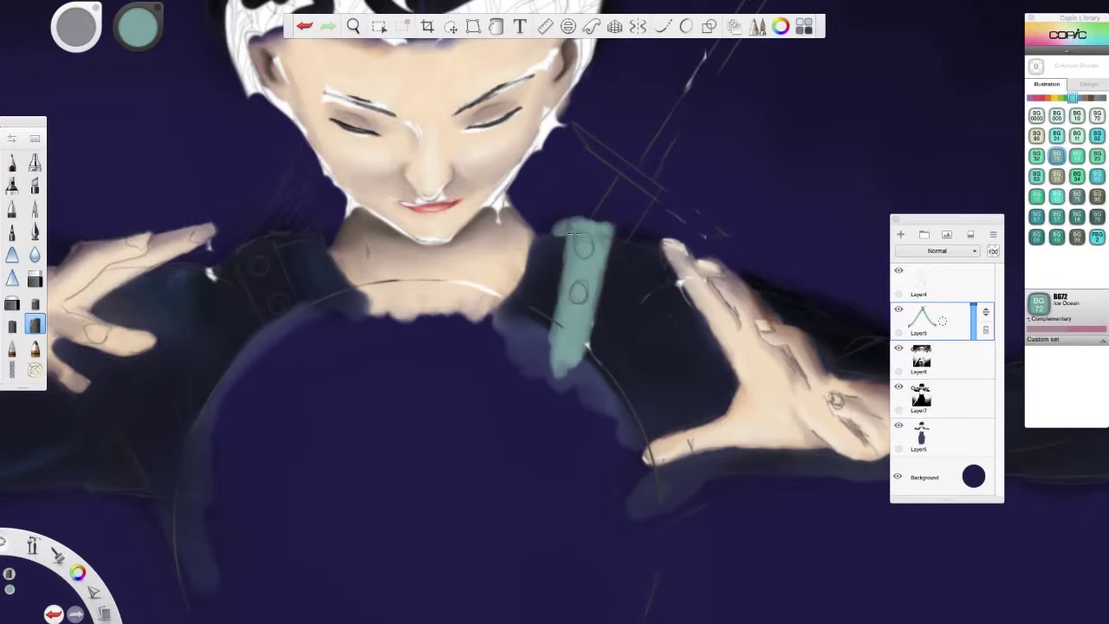
{"action": "mouse_move", "coordinate": [260, 250]}
{"action": "left_mouse_down"}
{"action": "mouse_move", "coordinate": [268, 312]}
{"action": "mouse_move", "coordinate": [272, 277]}
{"action": "mouse_move", "coordinate": [290, 351]}
{"action": "mouse_move", "coordinate": [271, 236]}
{"action": "left_mouse_up"}
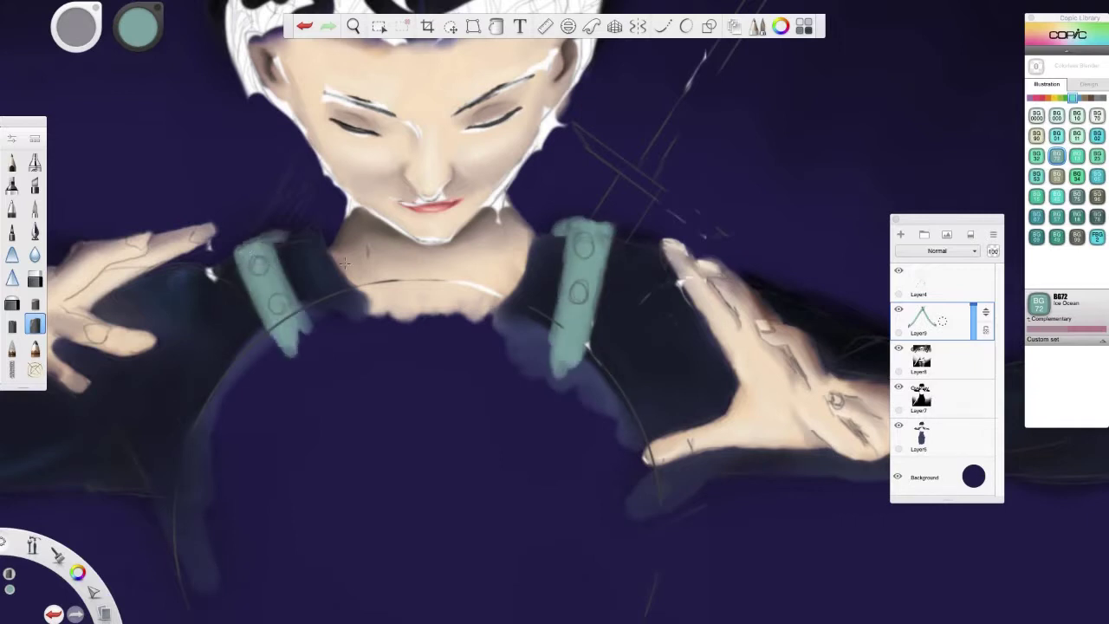
Shade the top ends and edges of both shoulder straps with BG78 Bronze.
{"action": "left_click", "coordinate": [36, 345]}
{"action": "left_click", "coordinate": [1097, 216]}
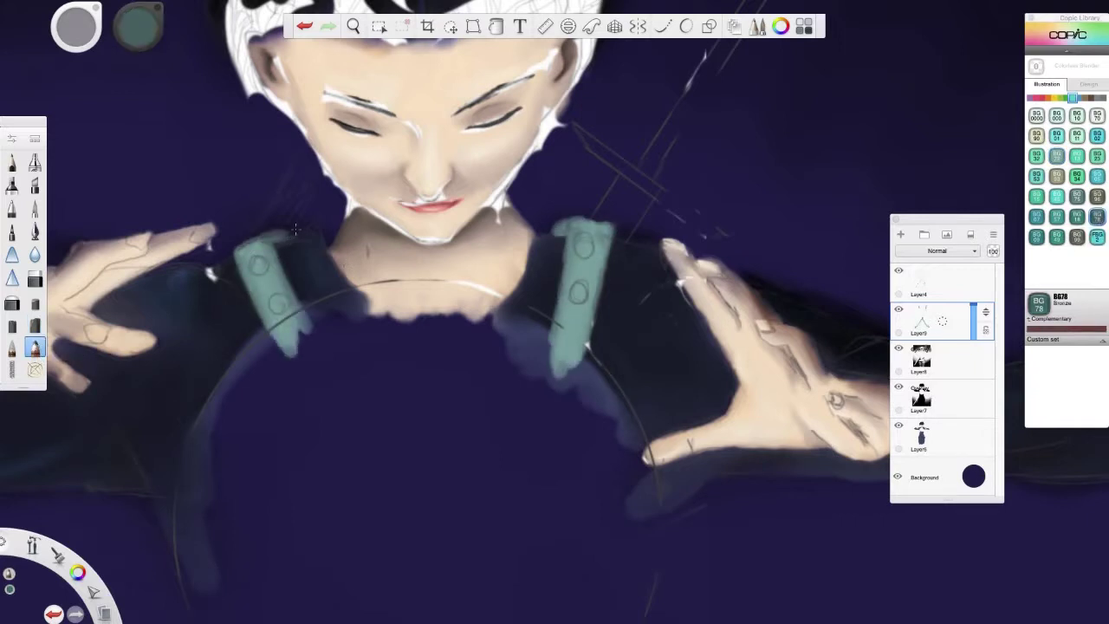
{"action": "left_click_drag", "start_coordinate": [277, 337], "coordinate": [272, 262]}
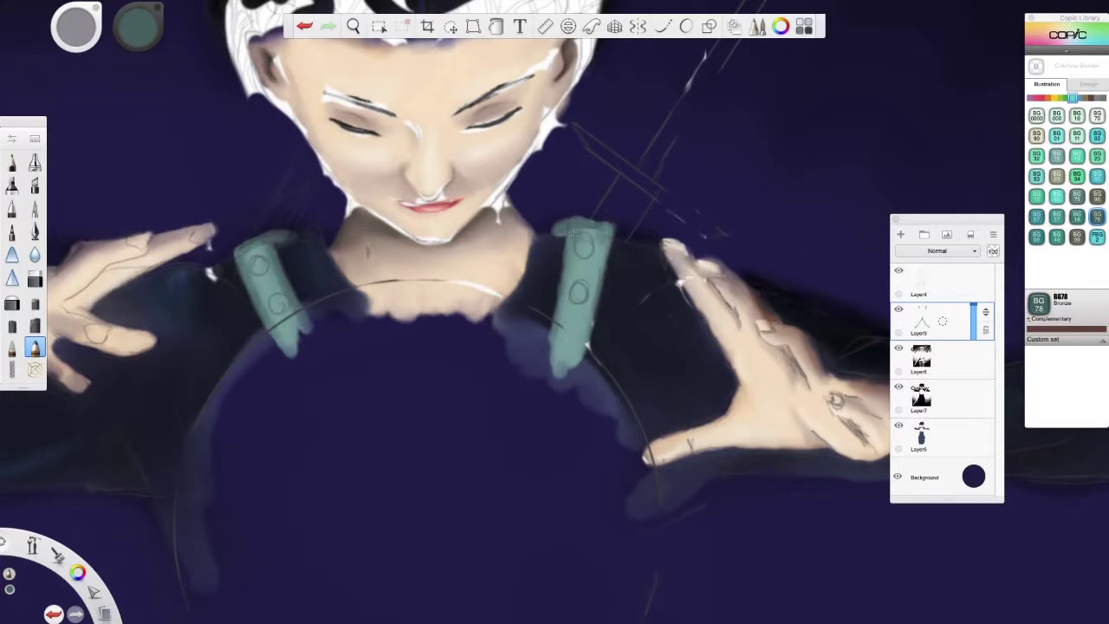
{"action": "left_click_drag", "start_coordinate": [572, 232], "coordinate": [564, 356]}
{"action": "left_click_drag", "start_coordinate": [598, 238], "coordinate": [582, 355]}
Paint BG11 Moon White highlights down both shoulder straps and blend them, tapering the lower ends.
{"action": "left_click", "coordinate": [1077, 136]}
{"action": "left_click_drag", "start_coordinate": [264, 258], "coordinate": [291, 342]}
{"action": "left_click_drag", "start_coordinate": [585, 244], "coordinate": [585, 299]}
{"action": "mouse_move", "coordinate": [568, 381]}
{"action": "left_mouse_down"}
{"action": "mouse_move", "coordinate": [583, 247]}
{"action": "mouse_move", "coordinate": [564, 390]}
{"action": "left_mouse_up"}
{"action": "left_click", "coordinate": [12, 347]}
{"action": "left_click_drag", "start_coordinate": [603, 232], "coordinate": [581, 372]}
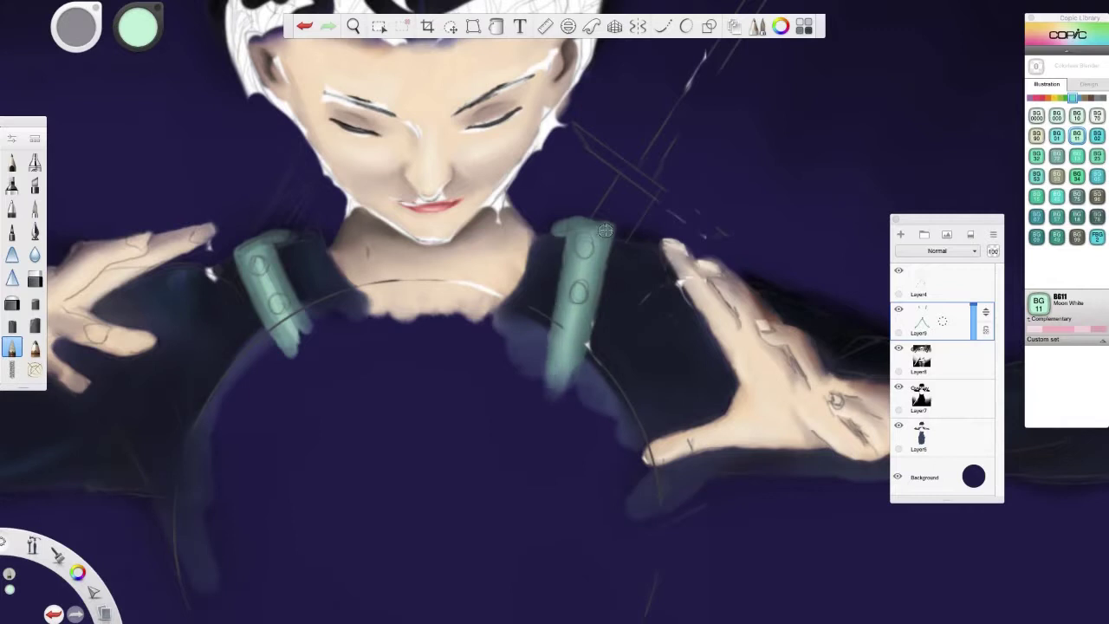
{"action": "left_click_drag", "start_coordinate": [258, 252], "coordinate": [295, 355]}
{"action": "mouse_move", "coordinate": [303, 360]}
{"action": "left_mouse_down"}
{"action": "mouse_move", "coordinate": [271, 287]}
{"action": "mouse_move", "coordinate": [312, 377]}
{"action": "mouse_move", "coordinate": [274, 313]}
{"action": "mouse_move", "coordinate": [299, 357]}
{"action": "left_mouse_up"}
Add BG0000 Snow Green highlights to the shoulder straps, select BG99 Flagstone Blue for shading, and hide the sketch layer.
{"action": "left_click", "coordinate": [1037, 115]}
{"action": "left_click", "coordinate": [35, 347]}
{"action": "left_click_drag", "start_coordinate": [583, 252], "coordinate": [568, 386]}
{"action": "left_click", "coordinate": [1077, 216]}
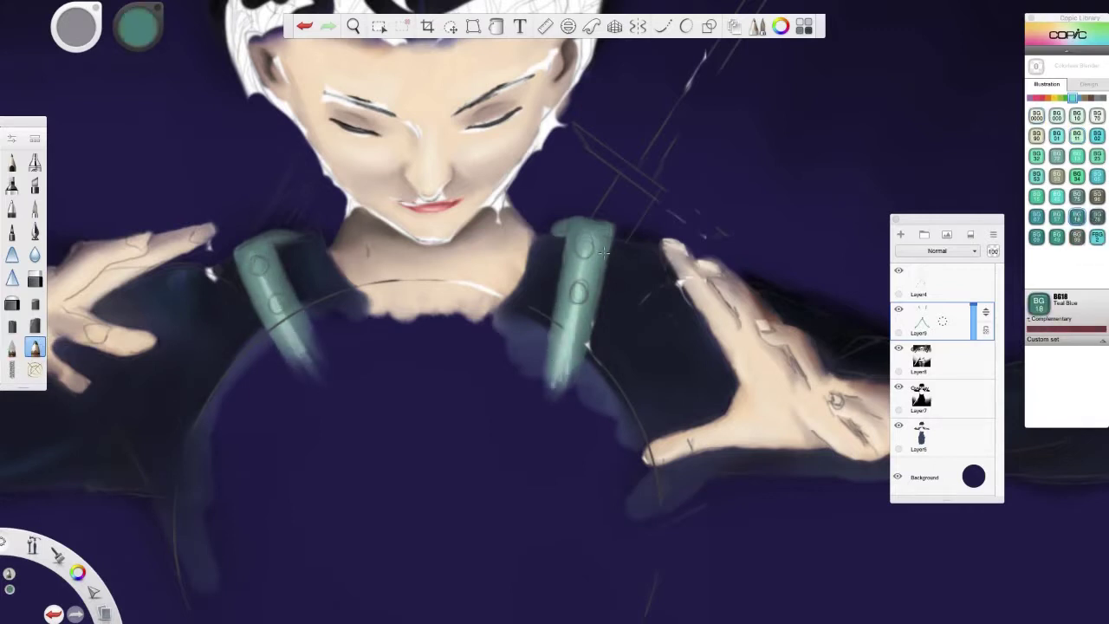
{"action": "left_click", "coordinate": [1078, 236]}
{"action": "left_click", "coordinate": [899, 270]}
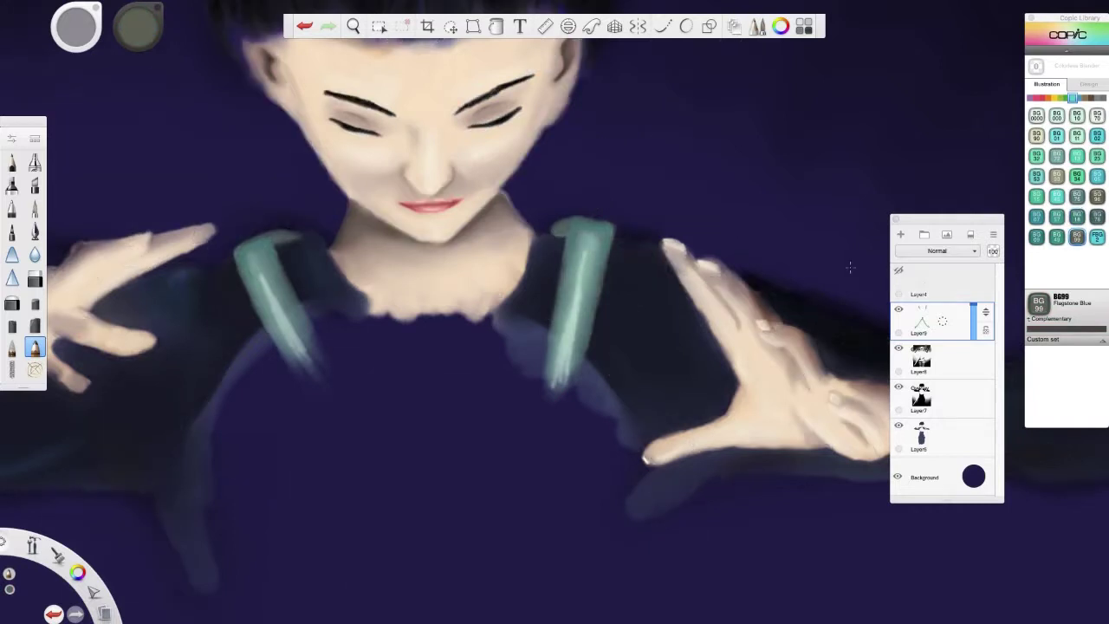
Blend the highlights on both shoulder straps and darken the folded top of the left strap.
{"action": "left_click", "coordinate": [12, 346]}
{"action": "left_click_drag", "start_coordinate": [585, 243], "coordinate": [562, 381]}
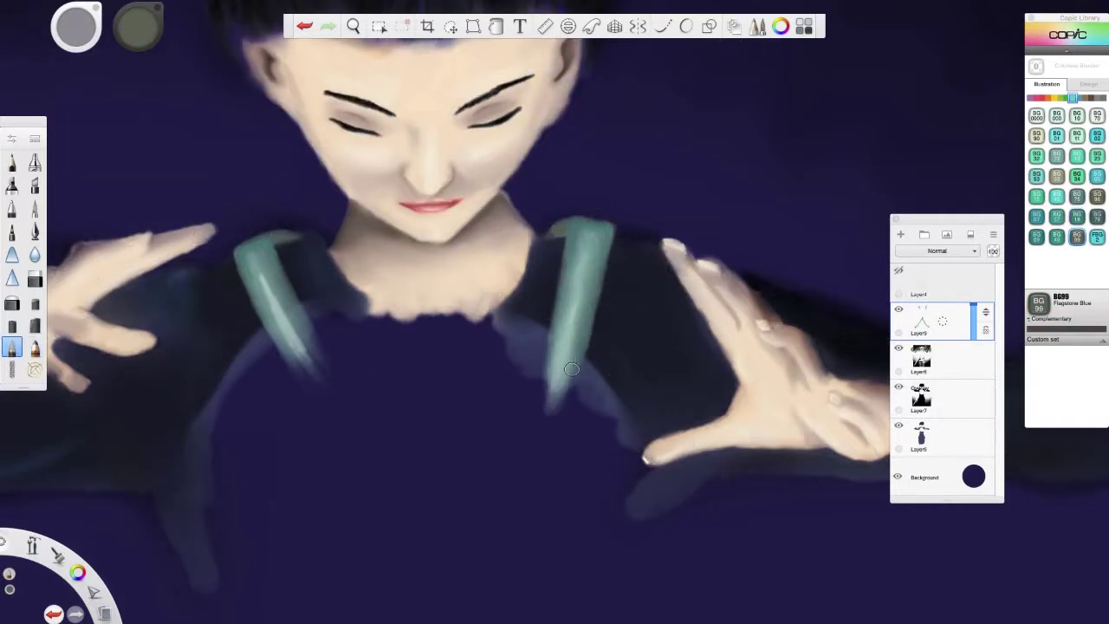
{"action": "mouse_move", "coordinate": [260, 260]}
{"action": "left_mouse_down"}
{"action": "mouse_move", "coordinate": [303, 364]}
{"action": "mouse_move", "coordinate": [299, 338]}
{"action": "left_mouse_up"}
{"action": "left_click", "coordinate": [282, 233], "text": "alt"}
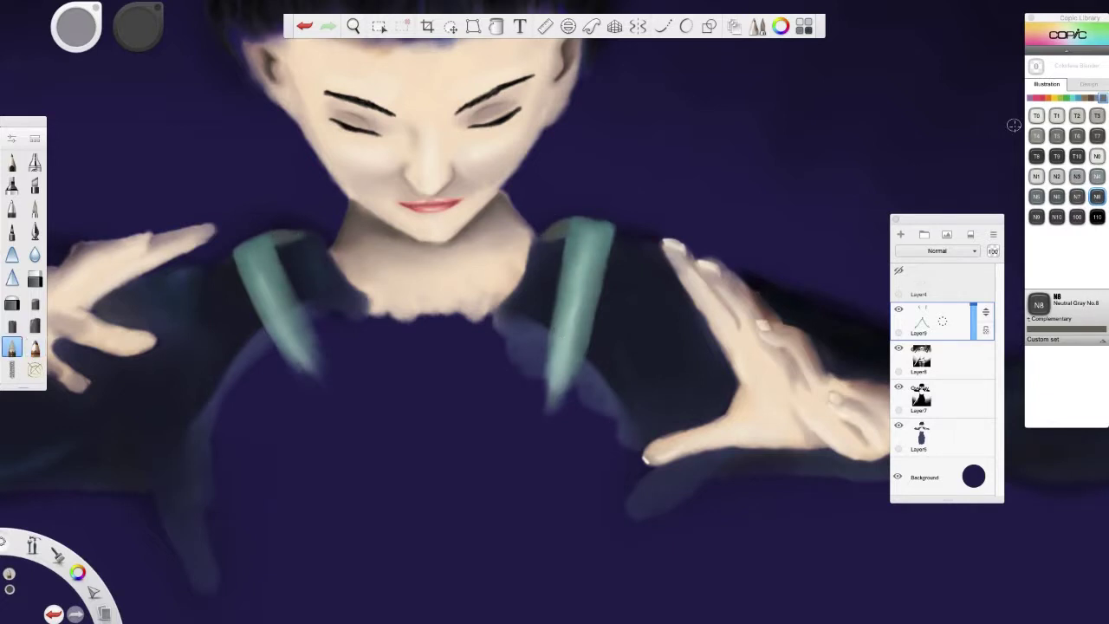
Add a new layer above the green strap layer and set its blend mode to Overlay.
{"action": "left_click", "coordinate": [943, 321]}
{"action": "left_click", "coordinate": [948, 287]}
{"action": "left_click", "coordinate": [576, 294], "text": "alt"}
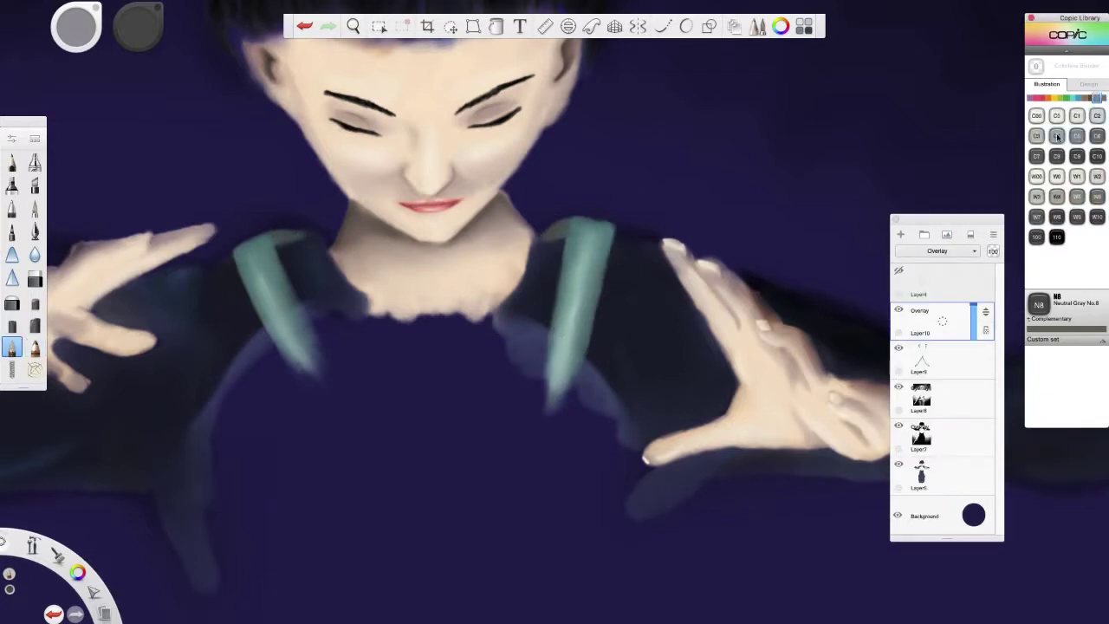
Darken the edges and lower tips of both shoulder straps with C10 Cool Gray No.10 on the Overlay layer.
{"action": "mouse_move", "coordinate": [567, 364]}
{"action": "left_mouse_down"}
{"action": "mouse_move", "coordinate": [588, 271]}
{"action": "mouse_move", "coordinate": [579, 364]}
{"action": "mouse_move", "coordinate": [584, 311]}
{"action": "left_mouse_up"}
{"action": "key", "text": "ctrl+z"}
{"action": "left_click", "coordinate": [580, 286], "text": "alt"}
{"action": "mouse_move", "coordinate": [606, 258]}
{"action": "left_mouse_down"}
{"action": "mouse_move", "coordinate": [546, 232]}
{"action": "mouse_move", "coordinate": [567, 260]}
{"action": "mouse_move", "coordinate": [550, 245]}
{"action": "left_mouse_up"}
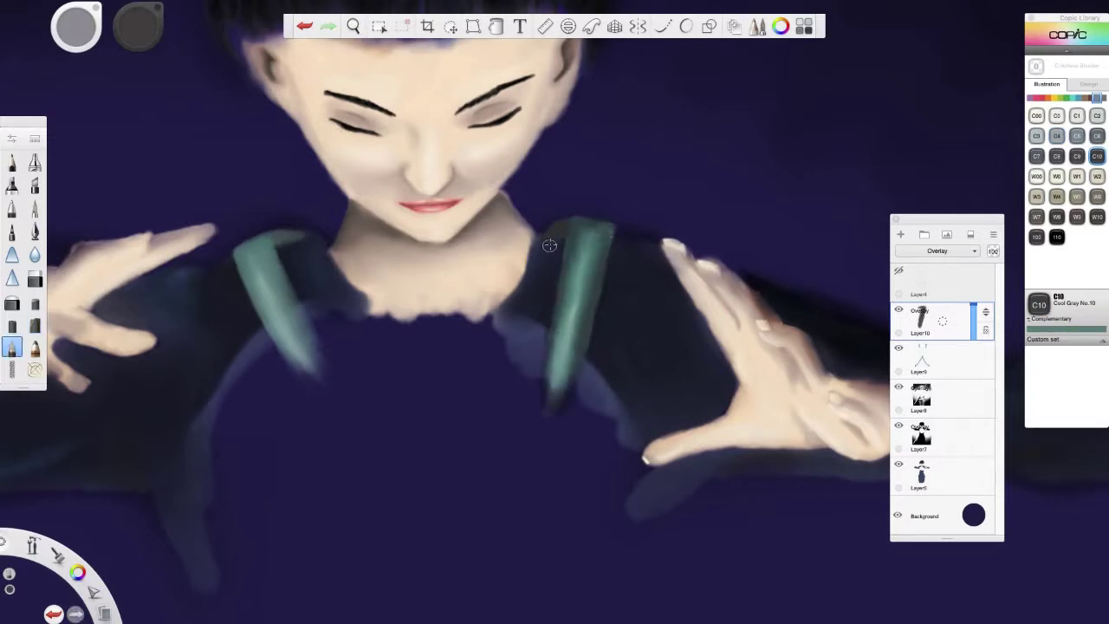
{"action": "left_click", "coordinate": [35, 324]}
{"action": "mouse_move", "coordinate": [260, 247]}
{"action": "left_mouse_down"}
{"action": "mouse_move", "coordinate": [308, 364]}
{"action": "mouse_move", "coordinate": [252, 247]}
{"action": "mouse_move", "coordinate": [233, 243]}
{"action": "mouse_move", "coordinate": [251, 245]}
{"action": "left_mouse_up"}
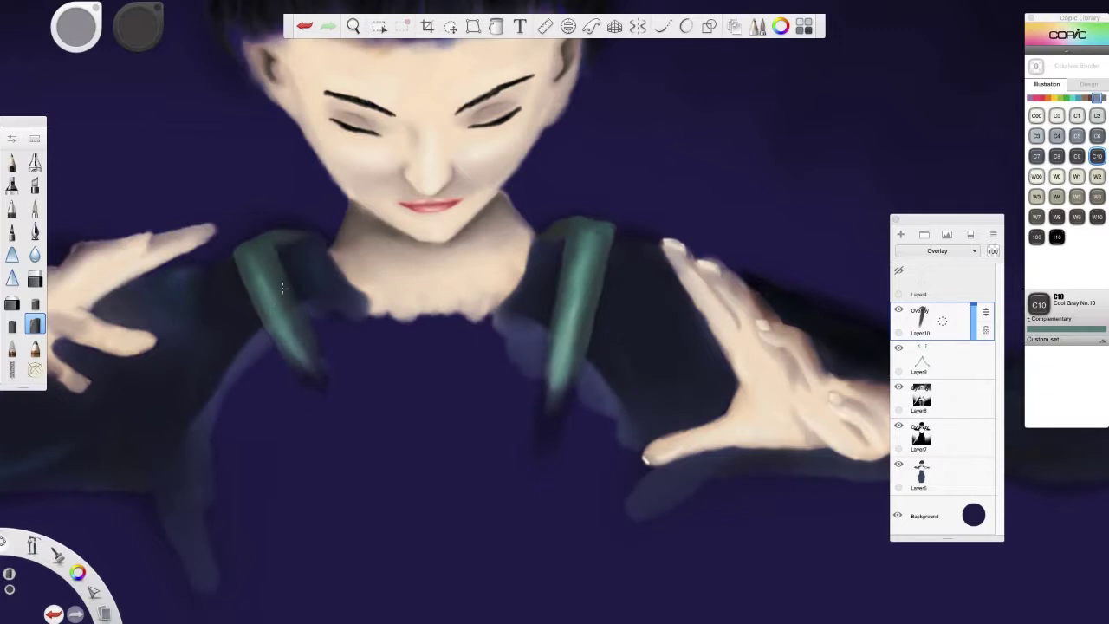
Shade the edges, ends and crossing of the waist straps with C10 Cool Gray No.10 on the Overlay layer and blend.
{"action": "left_click", "coordinate": [15, 348]}
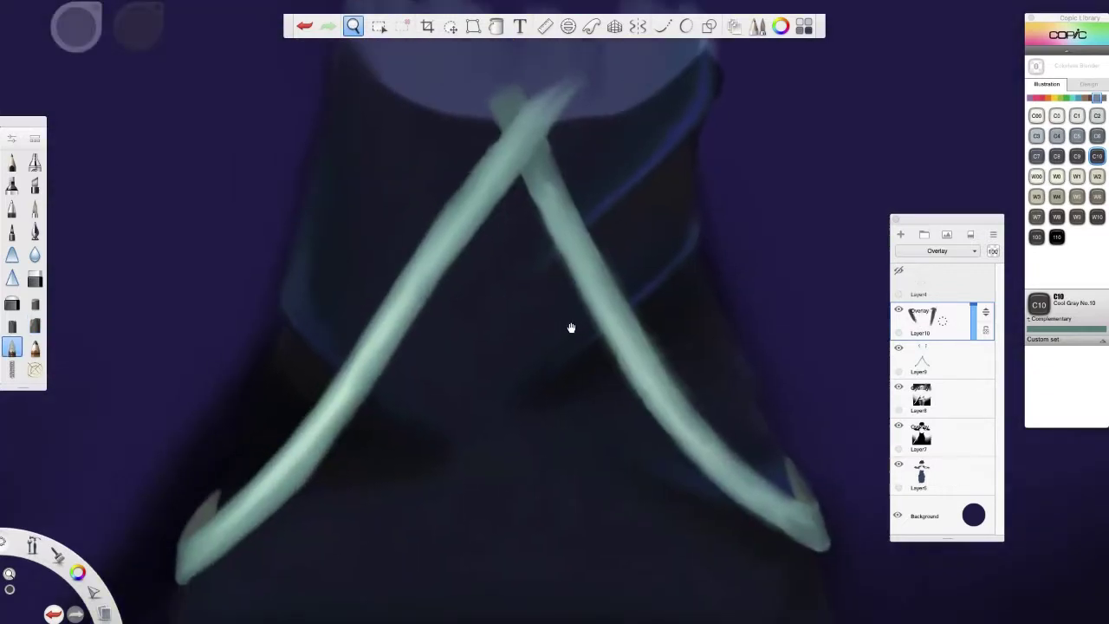
{"action": "mouse_move", "coordinate": [213, 512]}
{"action": "left_mouse_down"}
{"action": "mouse_move", "coordinate": [400, 326]}
{"action": "mouse_move", "coordinate": [390, 305]}
{"action": "mouse_move", "coordinate": [428, 240]}
{"action": "mouse_move", "coordinate": [513, 159]}
{"action": "mouse_move", "coordinate": [507, 148]}
{"action": "mouse_move", "coordinate": [568, 68]}
{"action": "mouse_move", "coordinate": [451, 228]}
{"action": "mouse_move", "coordinate": [535, 132]}
{"action": "mouse_move", "coordinate": [502, 140]}
{"action": "mouse_move", "coordinate": [498, 77]}
{"action": "mouse_move", "coordinate": [535, 162]}
{"action": "mouse_move", "coordinate": [605, 261]}
{"action": "mouse_move", "coordinate": [634, 353]}
{"action": "mouse_move", "coordinate": [806, 499]}
{"action": "mouse_move", "coordinate": [802, 516]}
{"action": "mouse_move", "coordinate": [806, 468]}
{"action": "left_mouse_up"}
{"action": "left_click", "coordinate": [12, 348]}
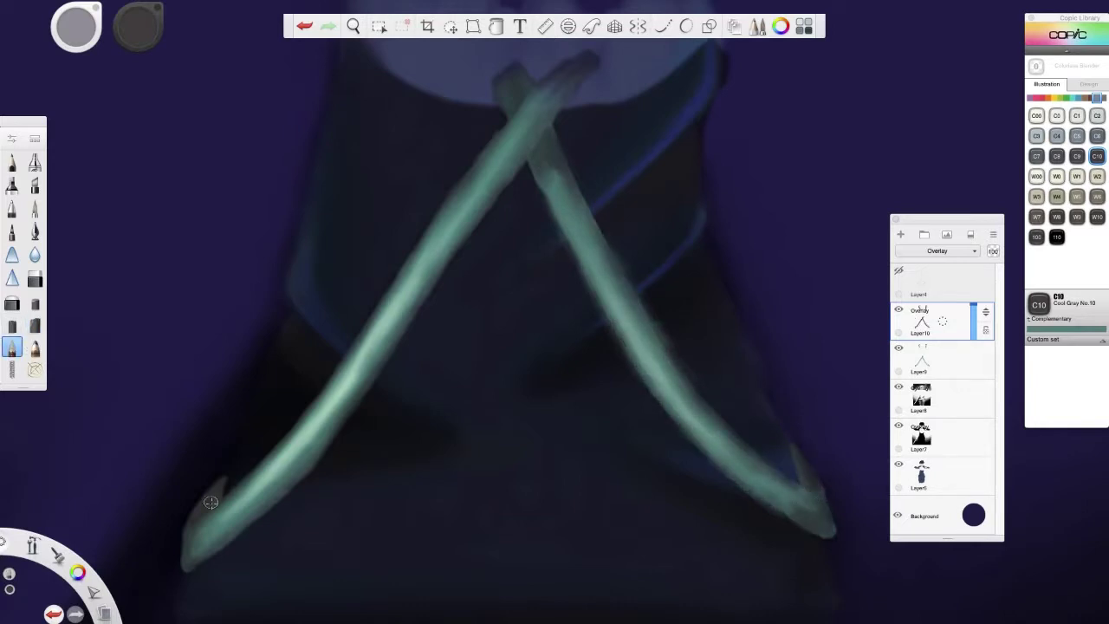
{"action": "mouse_move", "coordinate": [487, 143]}
{"action": "left_mouse_down"}
{"action": "mouse_move", "coordinate": [502, 58]}
{"action": "mouse_move", "coordinate": [598, 54]}
{"action": "left_mouse_up"}
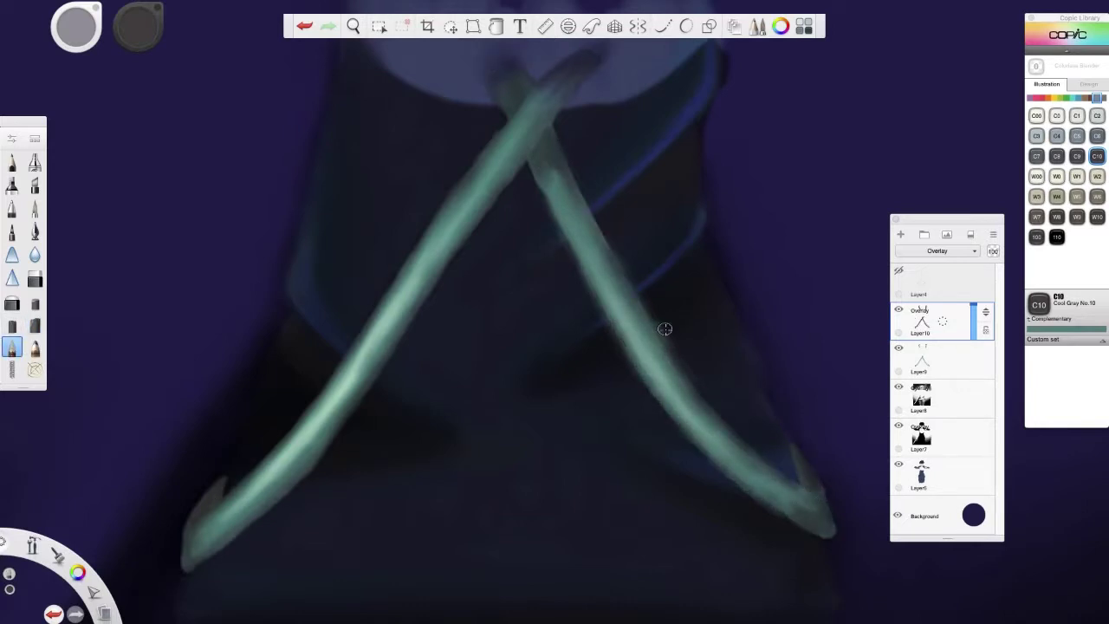
Select the green strap layer and touch up the dark ends of the waist and shoulder straps with 100 Black.
{"action": "scroll", "coordinate": [532, 436], "scroll_direction": "down", "scroll_amount": 5}
{"action": "scroll", "coordinate": [623, 437], "scroll_direction": "up", "scroll_amount": 4}
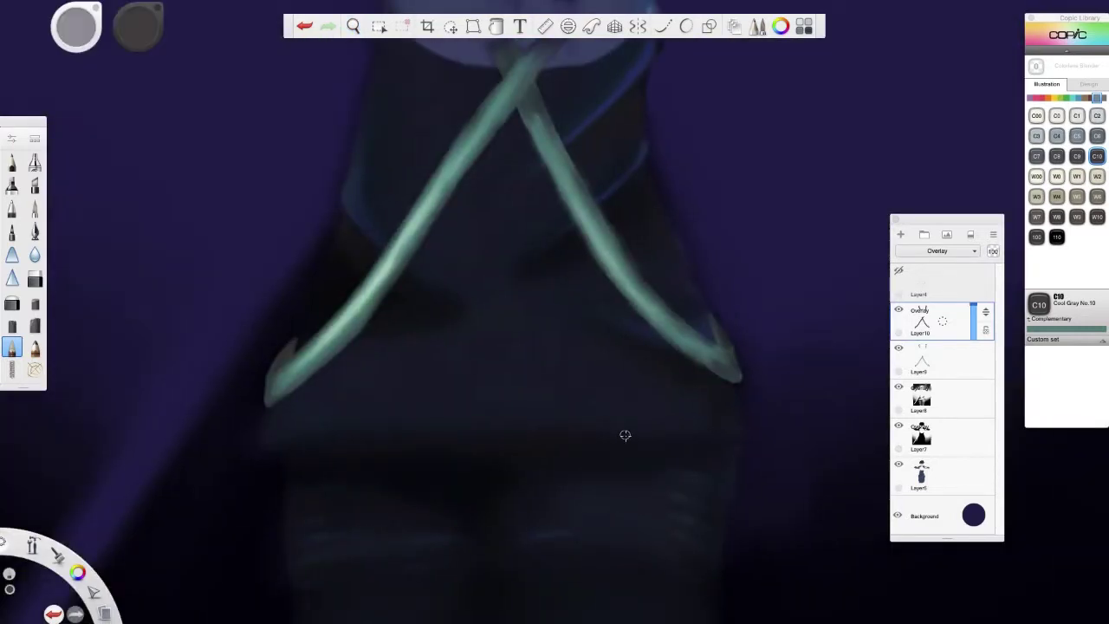
{"action": "left_click", "coordinate": [920, 359]}
{"action": "left_click", "coordinate": [1056, 217]}
{"action": "left_click", "coordinate": [35, 347]}
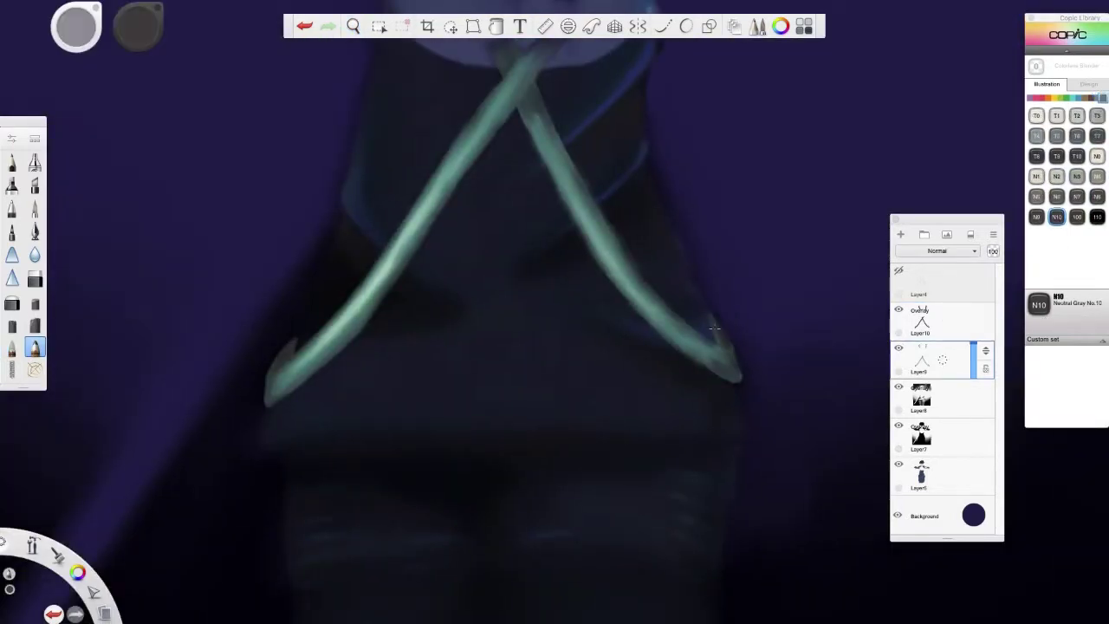
{"action": "left_click", "coordinate": [1078, 217]}
{"action": "scroll", "coordinate": [572, 445], "scroll_direction": "down", "scroll_amount": 5}
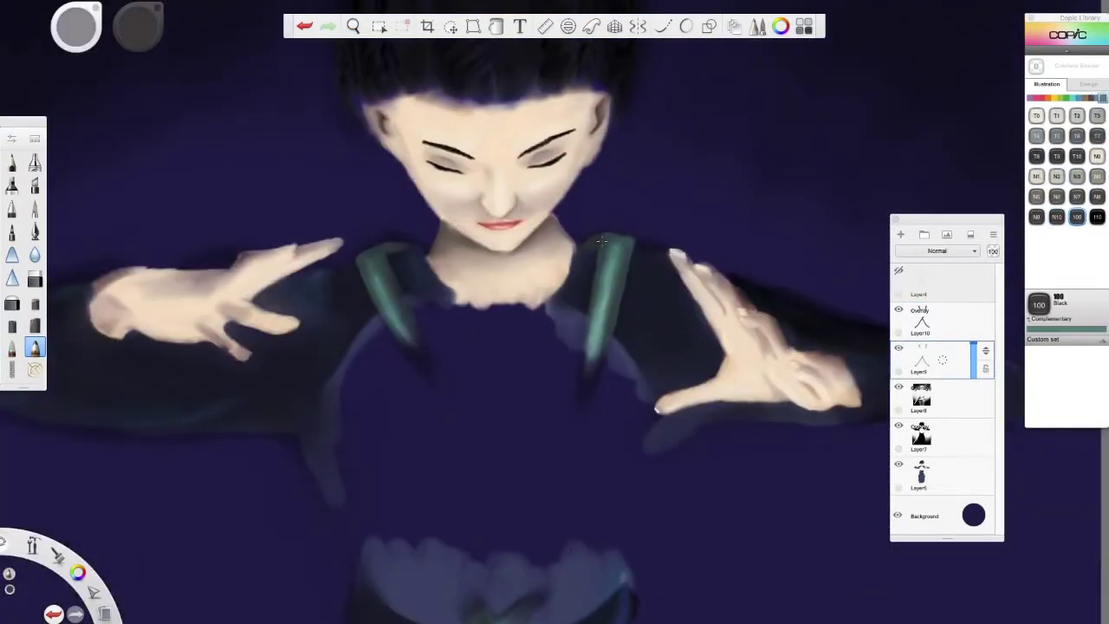
{"action": "scroll", "coordinate": [397, 246], "scroll_direction": "down", "scroll_amount": 5}
{"action": "scroll", "coordinate": [223, 142], "scroll_direction": "up", "scroll_amount": 5}
On a new layer above the straps, stamp N3 Neutral Gray studs along the shoulder and waist straps with the Donut Dots brush.
{"action": "key", "text": "ctrl+b"}
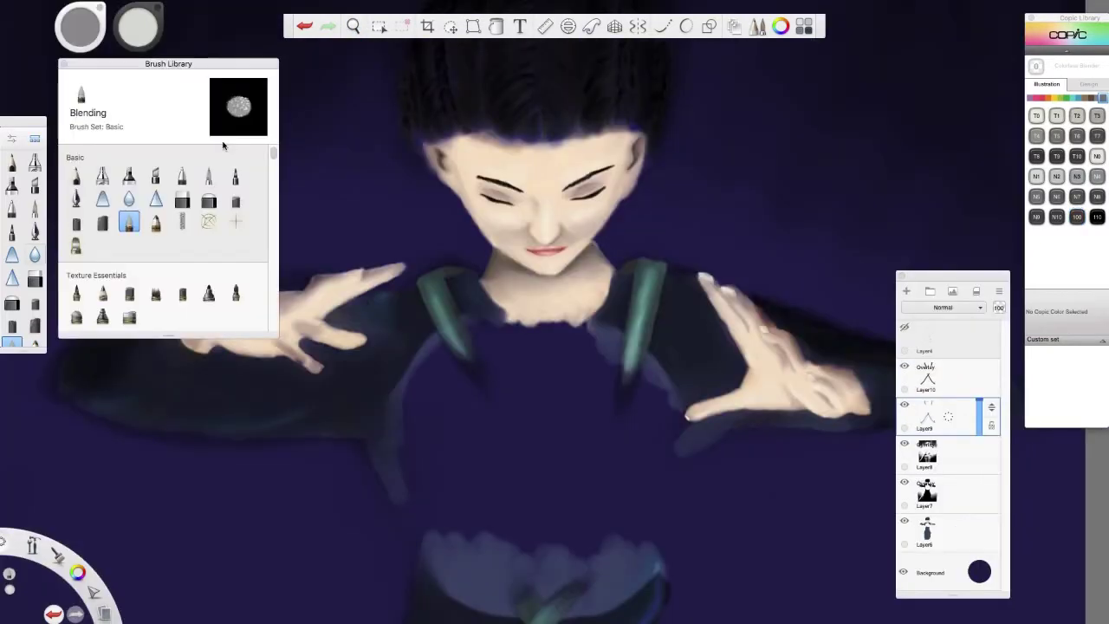
{"action": "scroll", "coordinate": [173, 234], "scroll_direction": "down", "scroll_amount": 5}
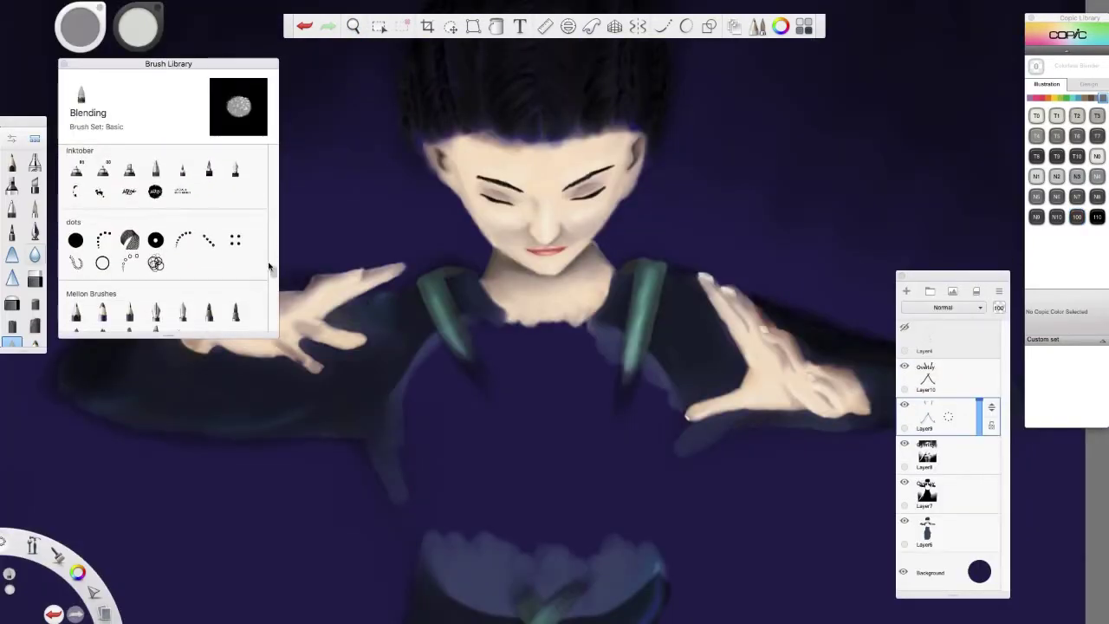
{"action": "left_click", "coordinate": [155, 240]}
{"action": "left_click", "coordinate": [948, 376]}
{"action": "key", "text": "ctrl+l"}
{"action": "left_click", "coordinate": [1077, 176]}
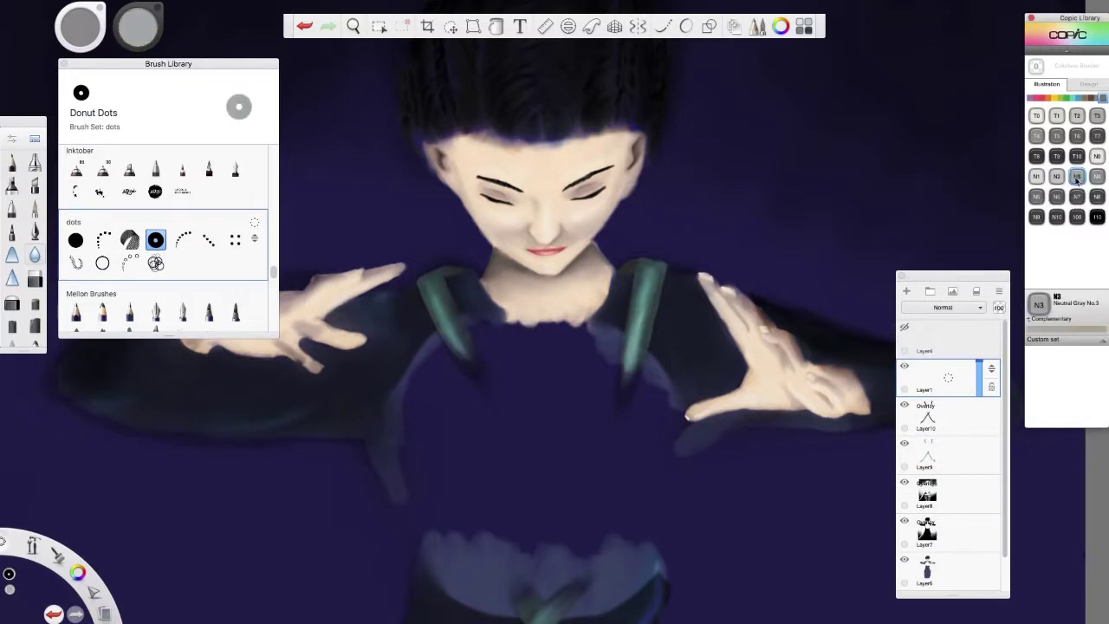
{"action": "left_click_drag", "start_coordinate": [451, 321], "coordinate": [458, 338]}
{"action": "left_click_drag", "start_coordinate": [651, 274], "coordinate": [637, 337]}
{"action": "scroll", "coordinate": [671, 480], "scroll_direction": "down", "scroll_amount": 5}
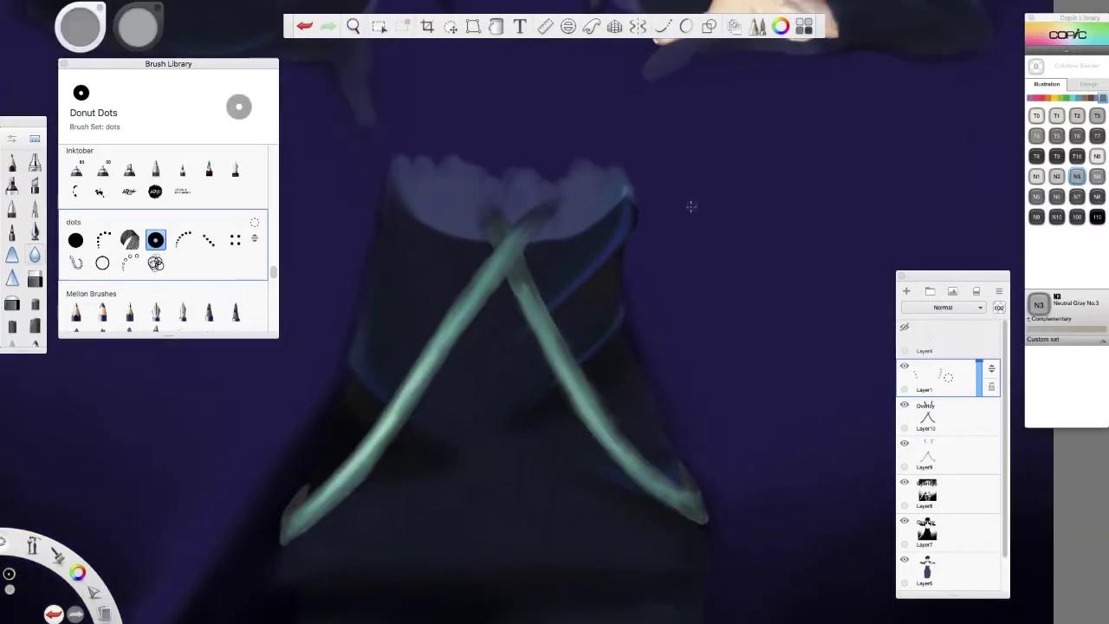
{"action": "mouse_move", "coordinate": [292, 524]}
{"action": "left_mouse_down"}
{"action": "mouse_move", "coordinate": [500, 263]}
{"action": "mouse_move", "coordinate": [521, 274]}
{"action": "mouse_move", "coordinate": [559, 378]}
{"action": "mouse_move", "coordinate": [548, 334]}
{"action": "mouse_move", "coordinate": [629, 459]}
{"action": "mouse_move", "coordinate": [698, 511]}
{"action": "left_mouse_up"}
{"action": "key", "text": "e"}
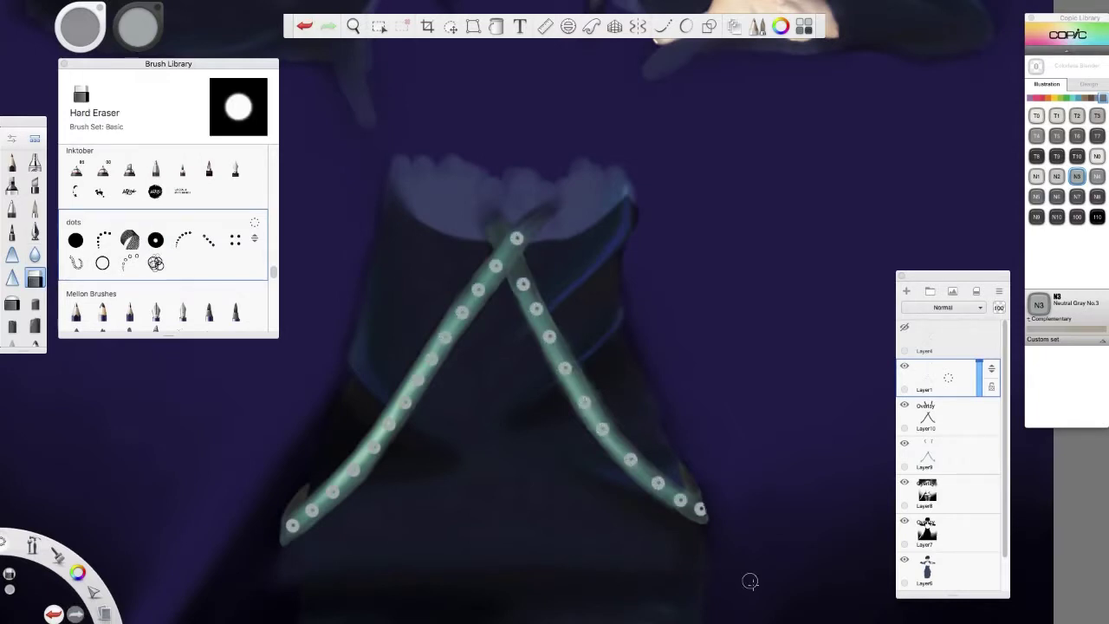
Ring the studs on the waist and shoulder straps with N0 Neutral Gray using the Hollow dots brush.
{"action": "left_click", "coordinate": [102, 263]}
{"action": "left_click", "coordinate": [1097, 156]}
{"action": "left_click_drag", "start_coordinate": [292, 524], "coordinate": [388, 424]}
{"action": "left_click_drag", "start_coordinate": [431, 358], "coordinate": [515, 237]}
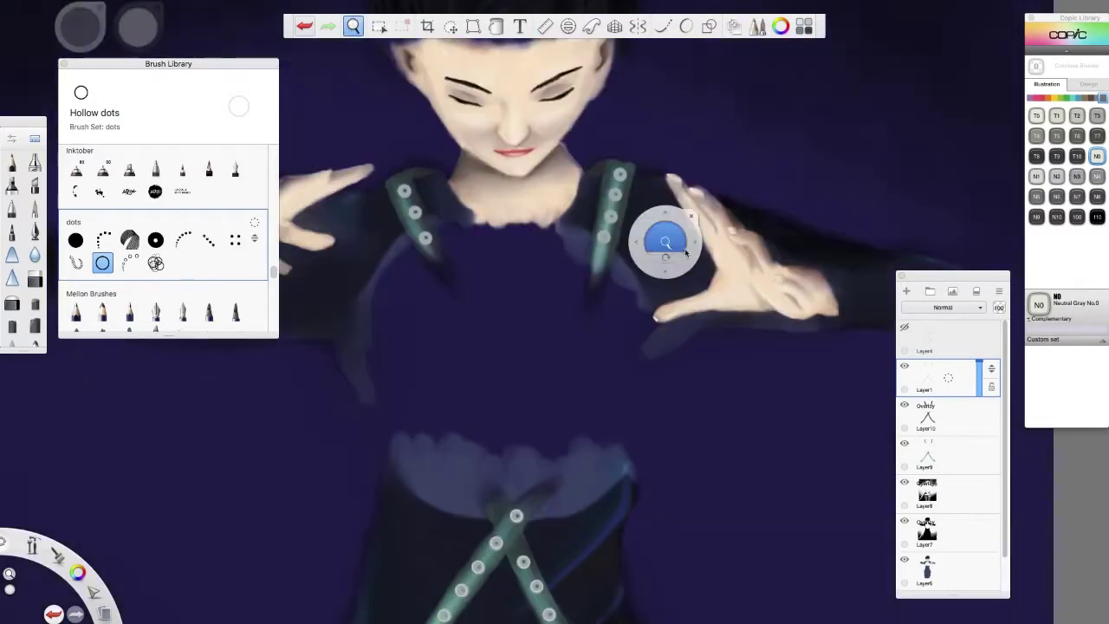
{"action": "scroll", "coordinate": [730, 341], "scroll_direction": "up", "scroll_amount": 5}
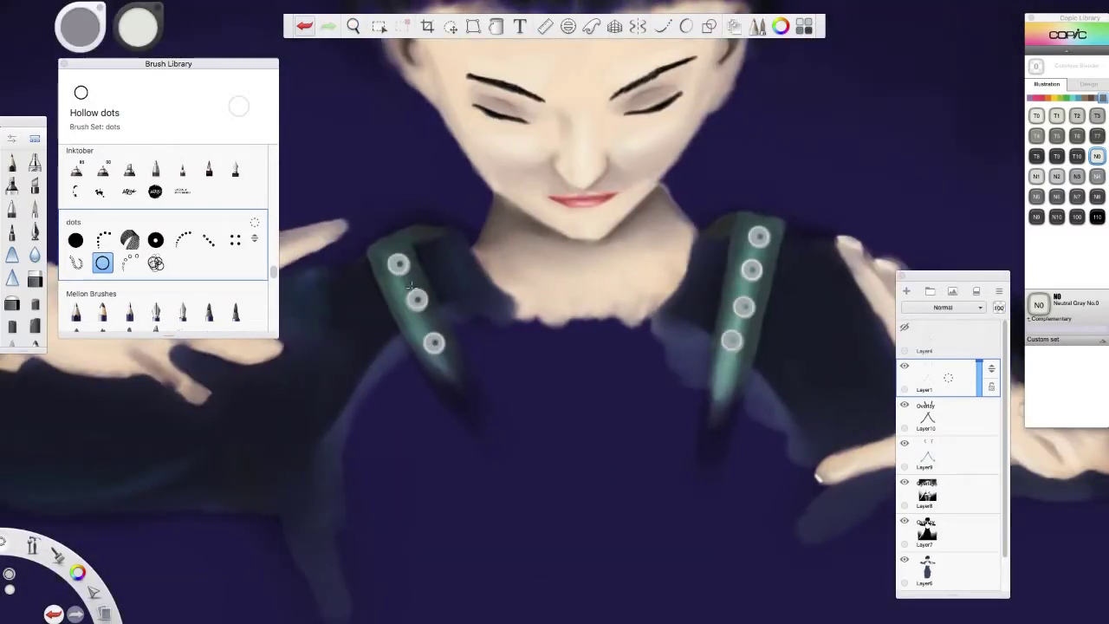
Stamp N10 Neutral Gray centres into all strap studs with the Simple Dots brush and clean up the outermost waist stud with the Hard Eraser.
{"action": "left_click", "coordinate": [76, 240]}
{"action": "left_click", "coordinate": [1057, 217]}
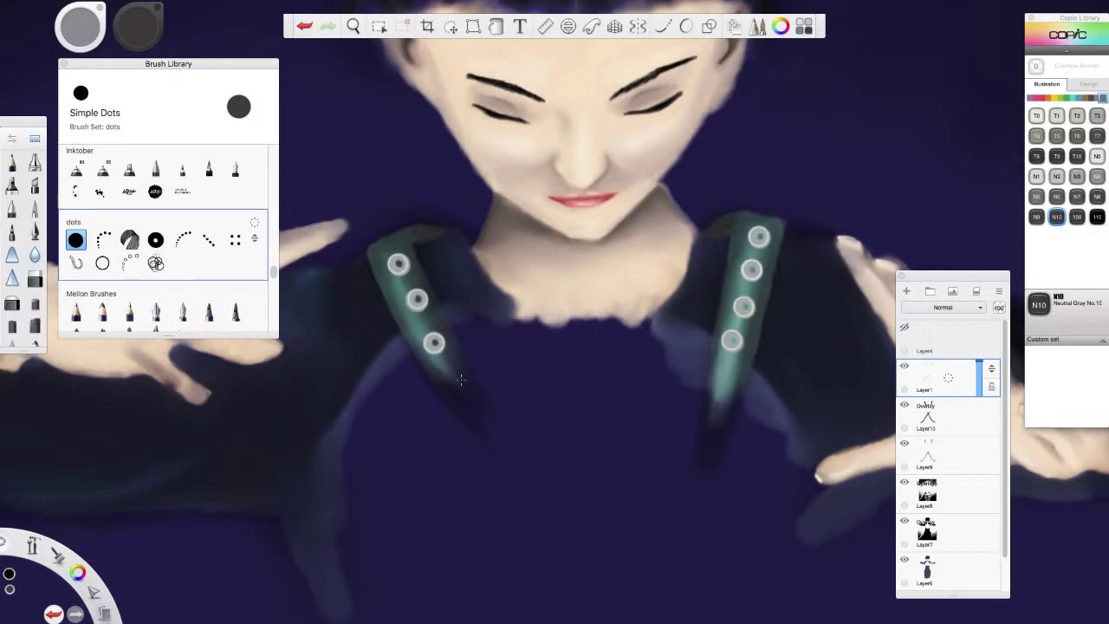
{"action": "scroll", "coordinate": [461, 380], "scroll_direction": "down", "scroll_amount": 5}
{"action": "scroll", "coordinate": [607, 384], "scroll_direction": "up", "scroll_amount": 5}
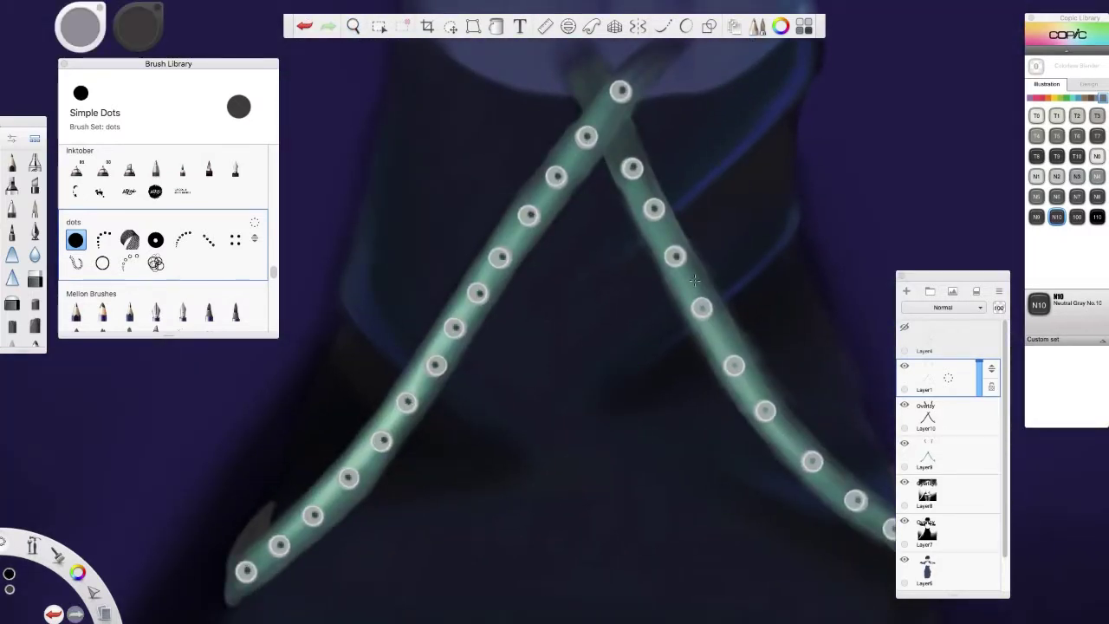
{"action": "left_click_drag", "start_coordinate": [693, 279], "coordinate": [582, 433]}
{"action": "left_click", "coordinate": [37, 274]}
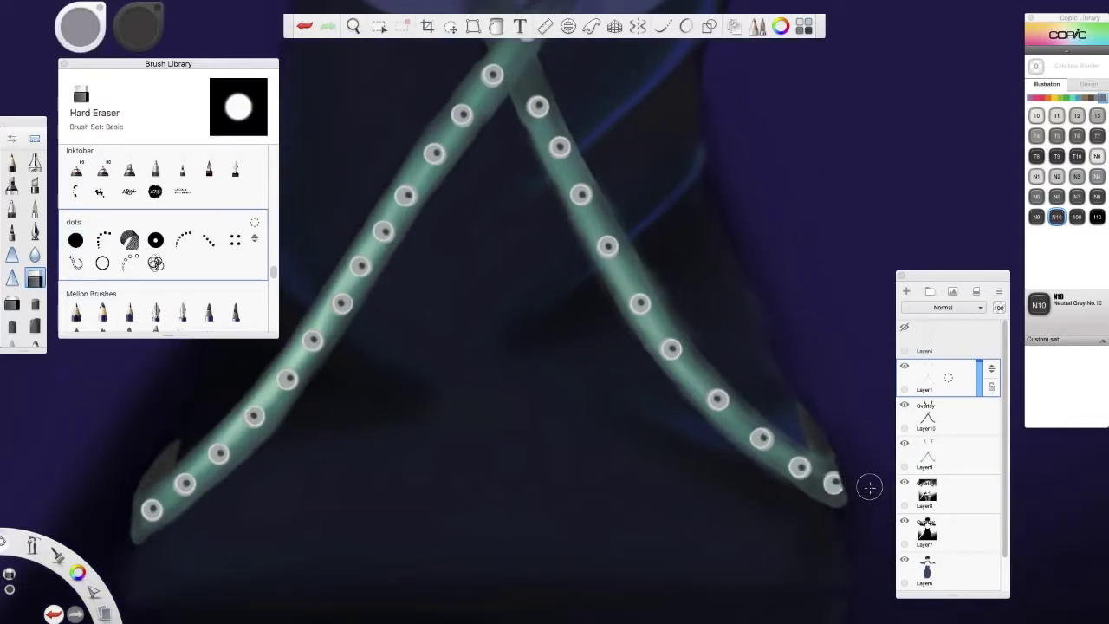
On the green strap layer, paint the folded lower ends of both waist straps with 110 Special Black and blend them.
{"action": "left_click", "coordinate": [940, 455]}
{"action": "left_click", "coordinate": [182, 317]}
{"action": "left_click", "coordinate": [1096, 217]}
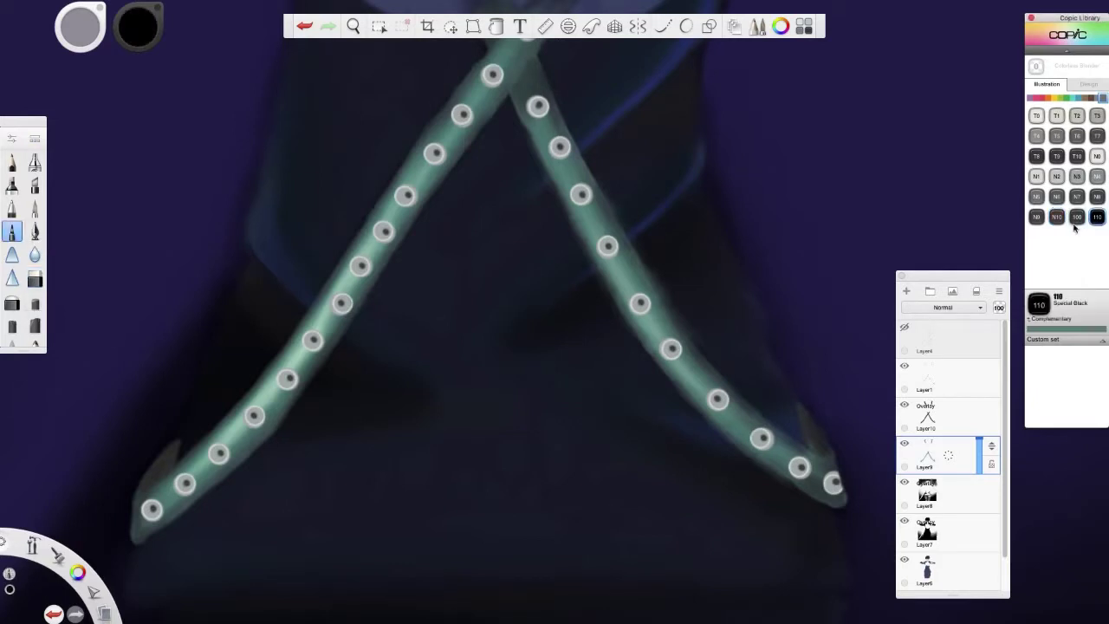
{"action": "left_click_drag", "start_coordinate": [144, 485], "coordinate": [158, 472]}
{"action": "key", "text": "e"}
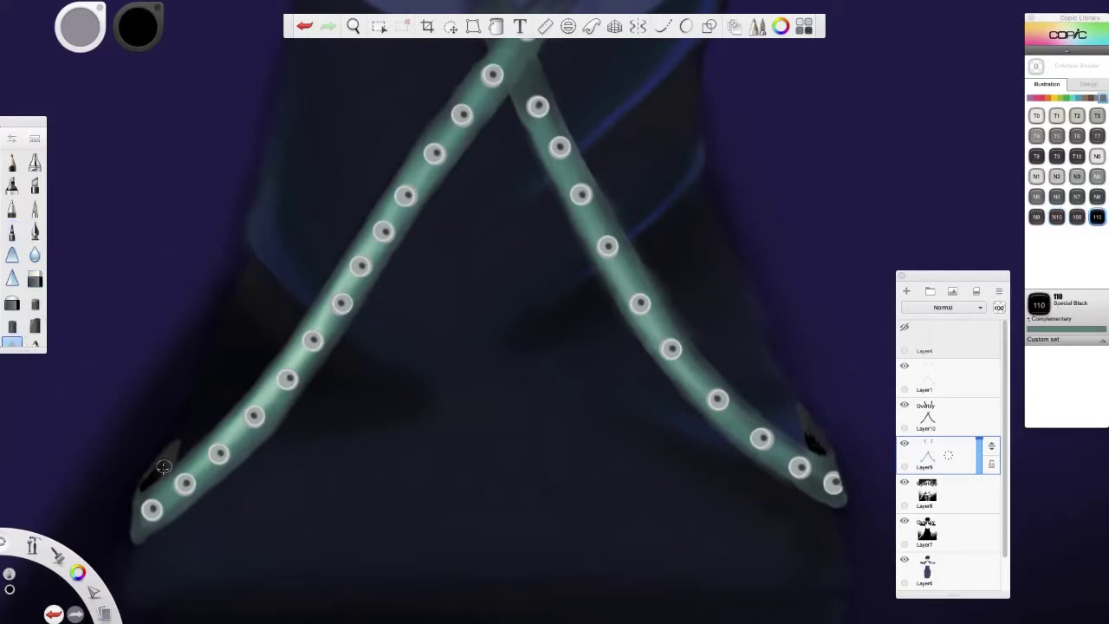
{"action": "left_click_drag", "start_coordinate": [819, 451], "coordinate": [801, 409]}
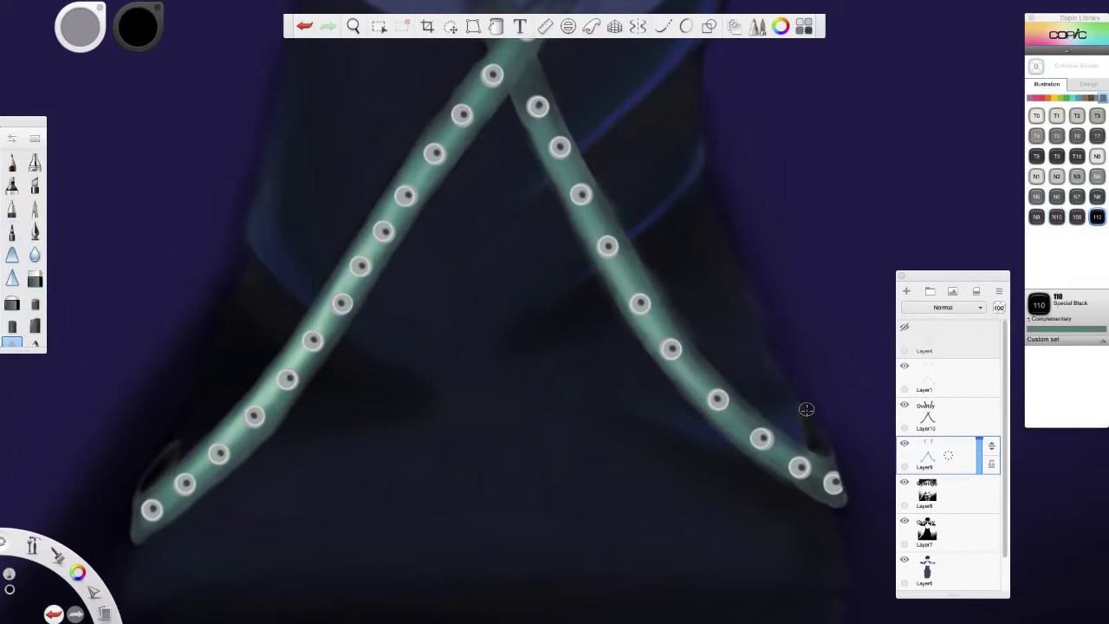
Shade the crossing of the waist straps and the short strap end above it with 100 Black and blend.
{"action": "scroll", "coordinate": [454, 382], "scroll_direction": "up", "scroll_amount": 5}
{"action": "key", "text": "b"}
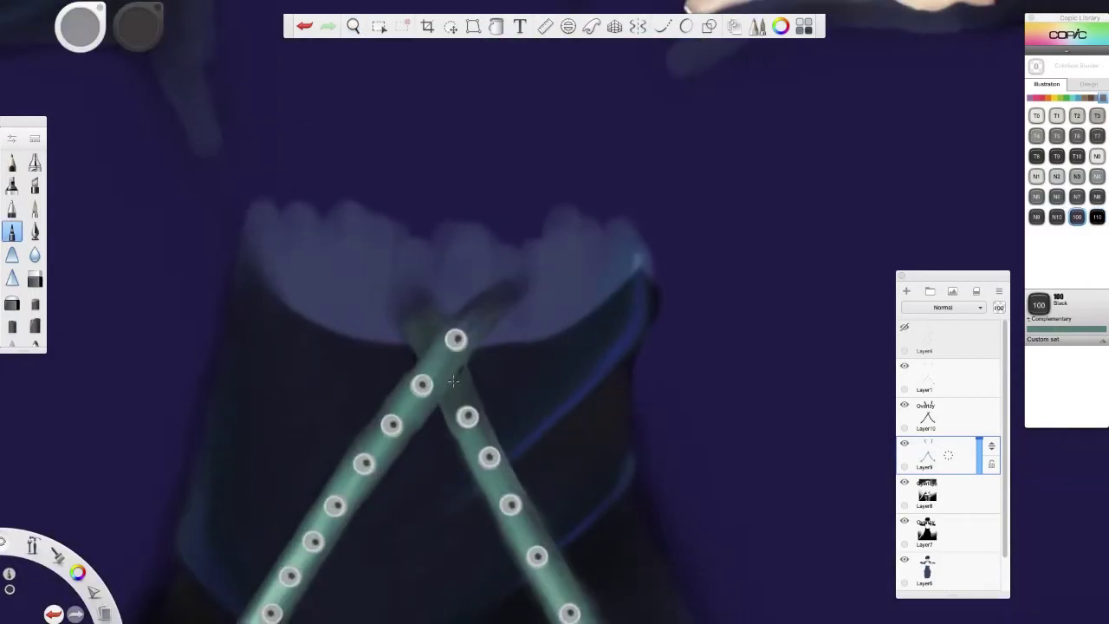
{"action": "left_click_drag", "start_coordinate": [437, 349], "coordinate": [417, 346]}
{"action": "key", "text": "e"}
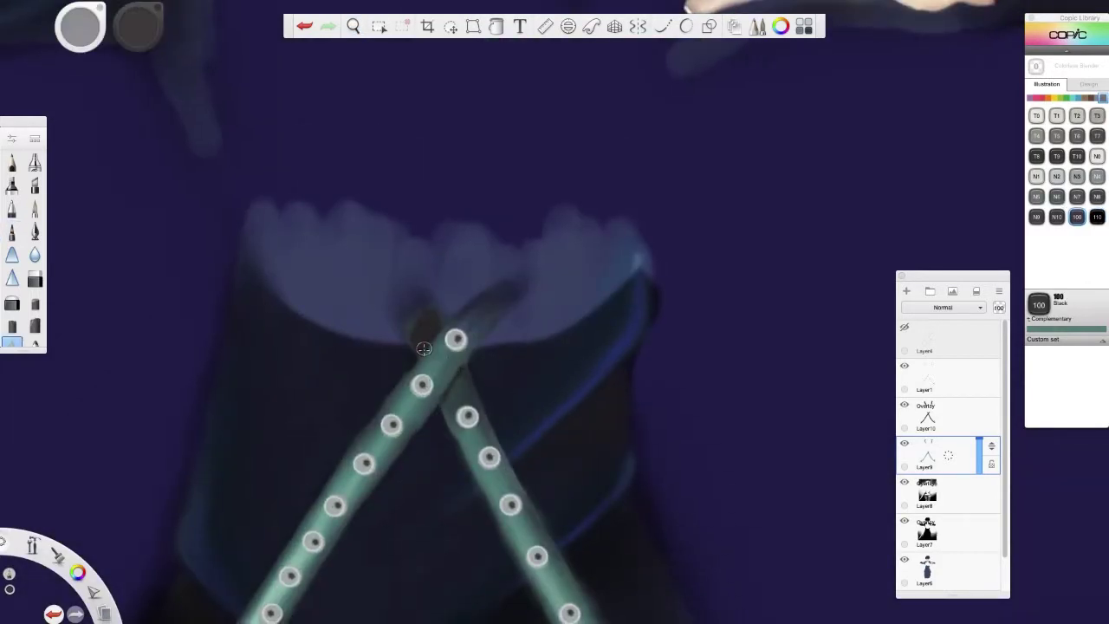
{"action": "key", "text": "b"}
Darken the folded tops of both shoulder straps with 110 Special Black and blend them.
{"action": "scroll", "coordinate": [570, 141], "scroll_direction": "down", "scroll_amount": 5}
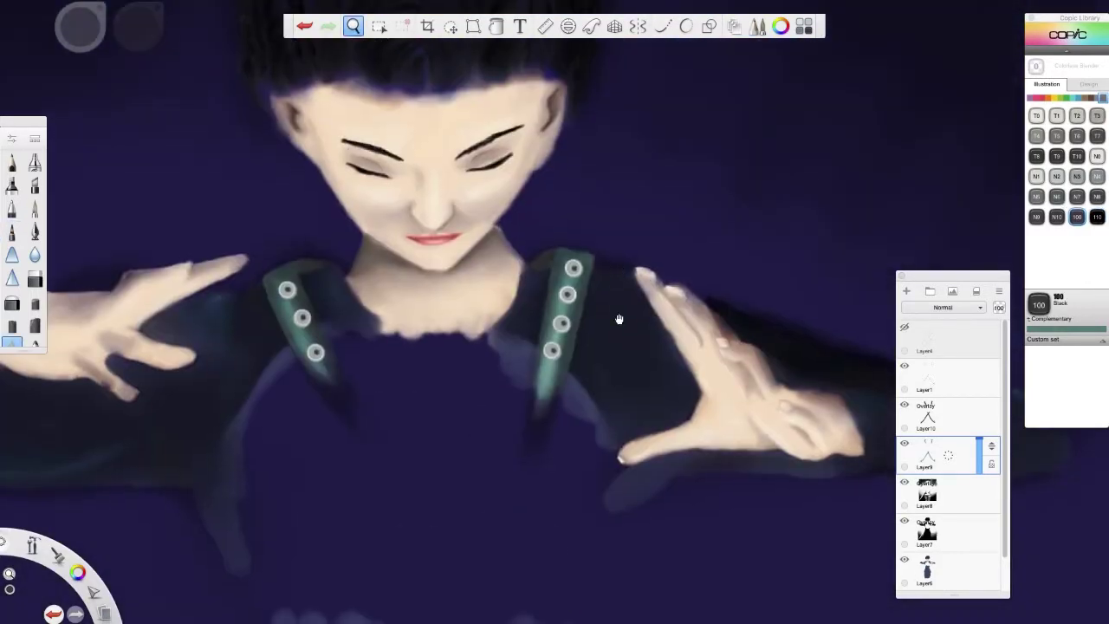
{"action": "key", "text": "e"}
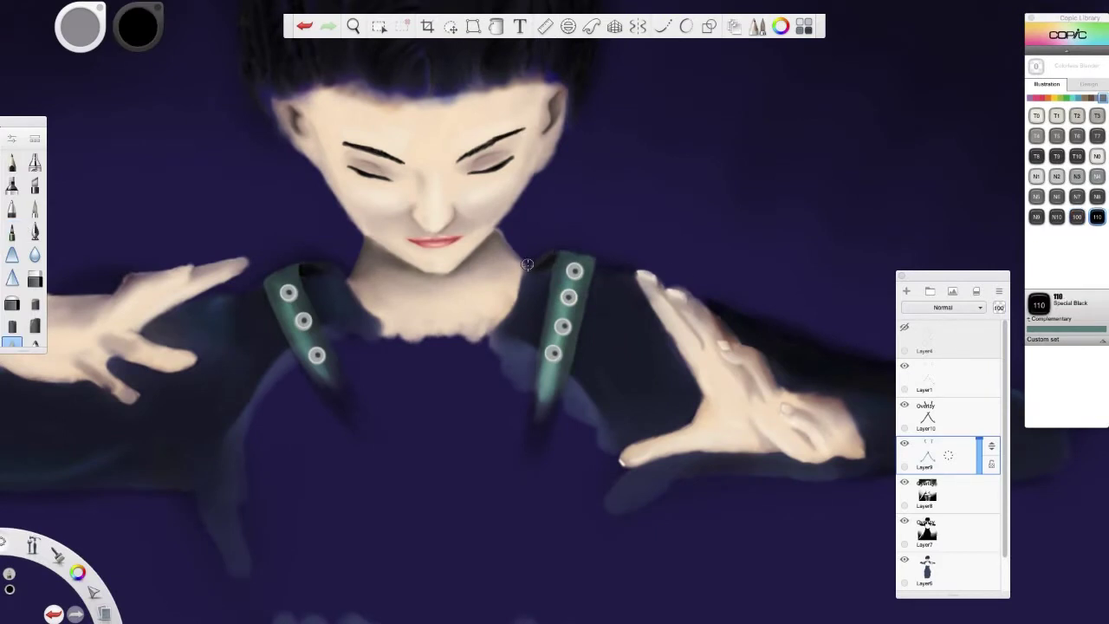
{"action": "scroll", "coordinate": [582, 169], "scroll_direction": "down", "scroll_amount": 4}
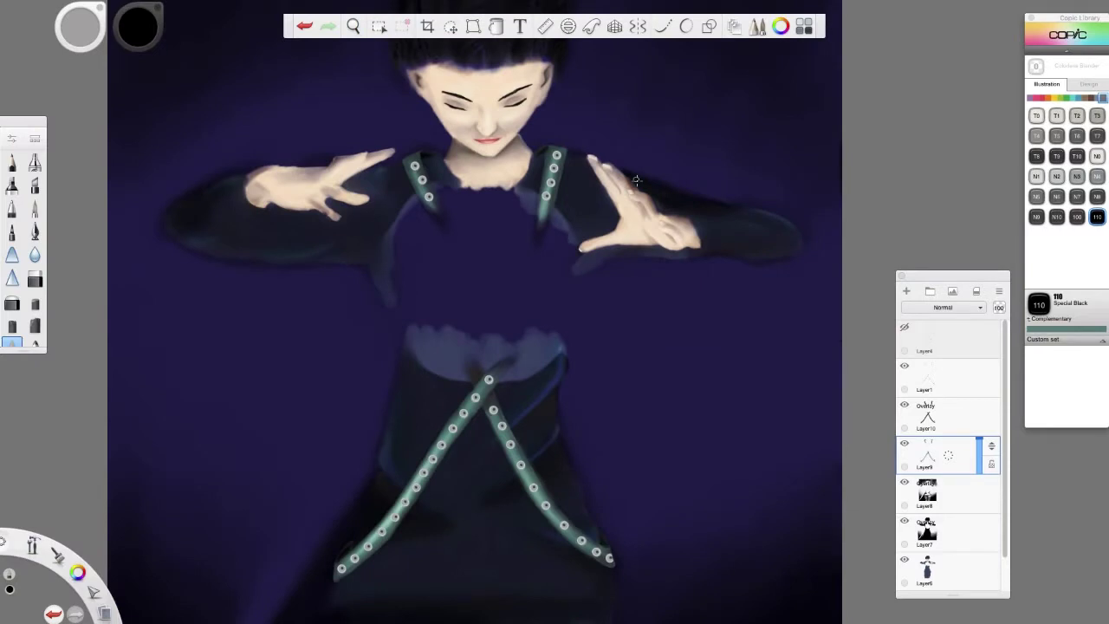
Show the sketch layer and, on a new layer below the green straps, paint the long diagonal sword sheath beside the hip with B39 Prussian Blue.
{"action": "key", "text": "ctrl+z"}
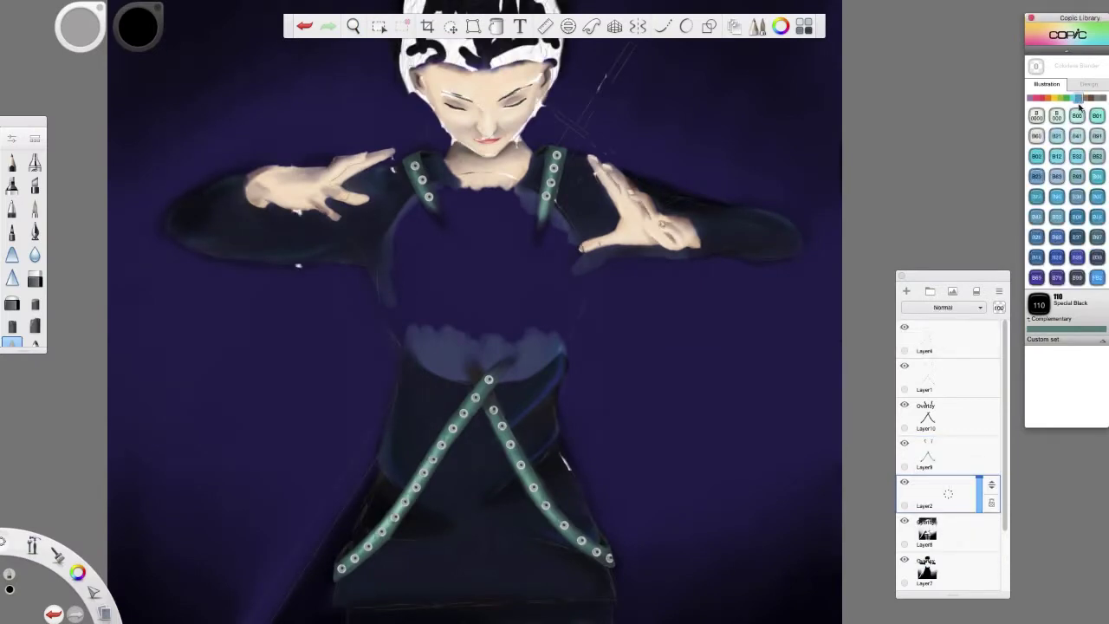
{"action": "left_click", "coordinate": [35, 324]}
{"action": "mouse_move", "coordinate": [366, 466]}
{"action": "left_mouse_down"}
{"action": "mouse_move", "coordinate": [295, 586]}
{"action": "mouse_move", "coordinate": [293, 560]}
{"action": "left_mouse_up"}
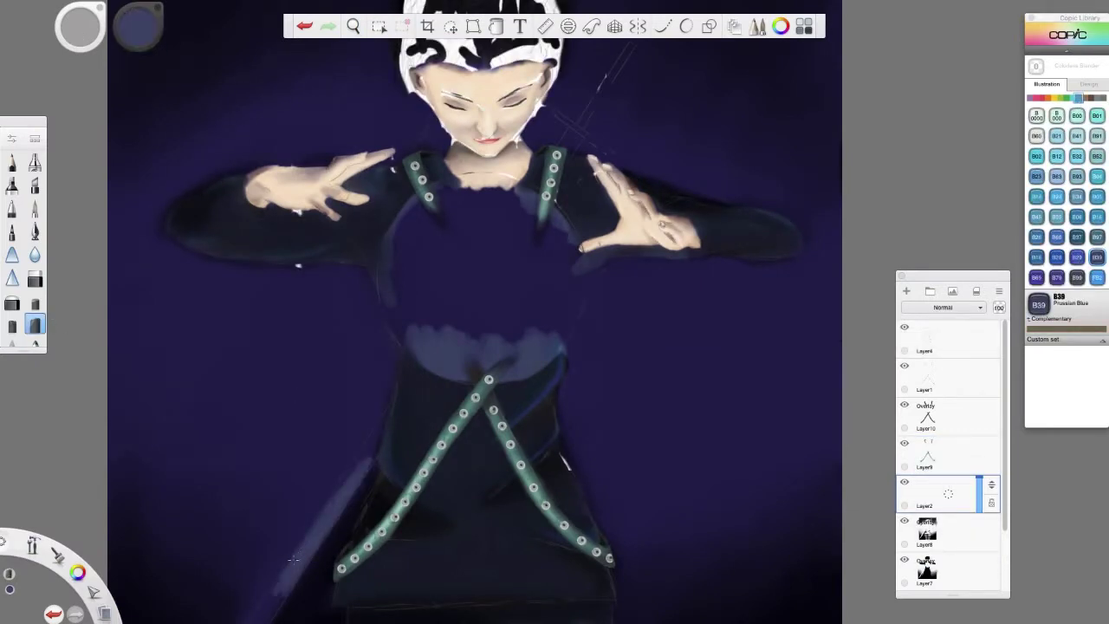
{"action": "left_click_drag", "start_coordinate": [334, 501], "coordinate": [393, 417]}
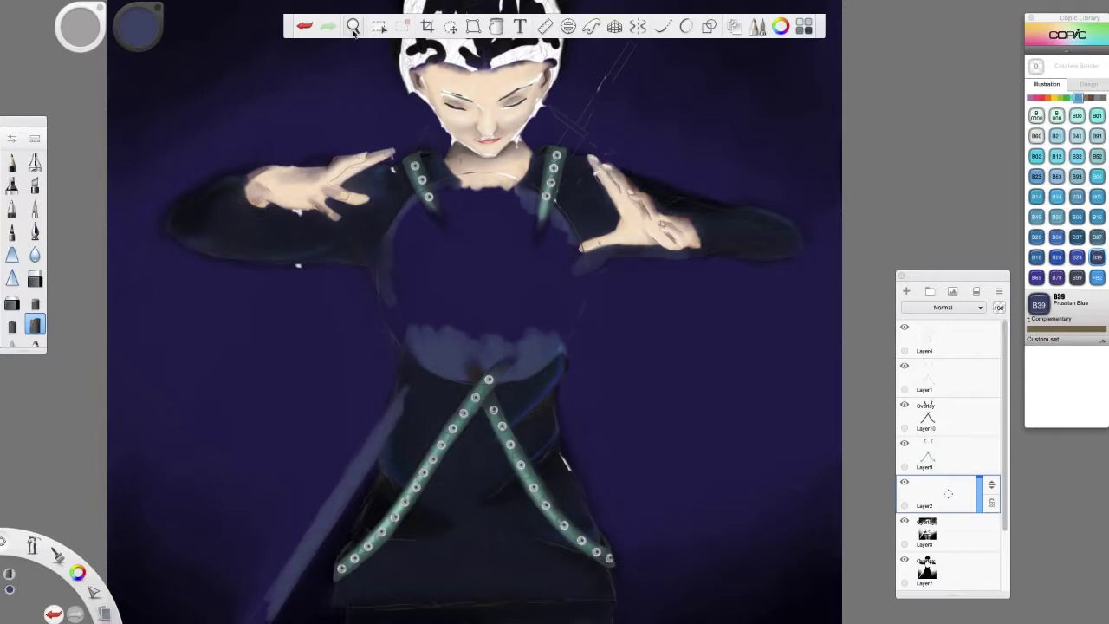
{"action": "scroll", "coordinate": [329, 407], "scroll_direction": "down", "scroll_amount": 5}
{"action": "left_click_drag", "start_coordinate": [322, 410], "coordinate": [246, 517]}
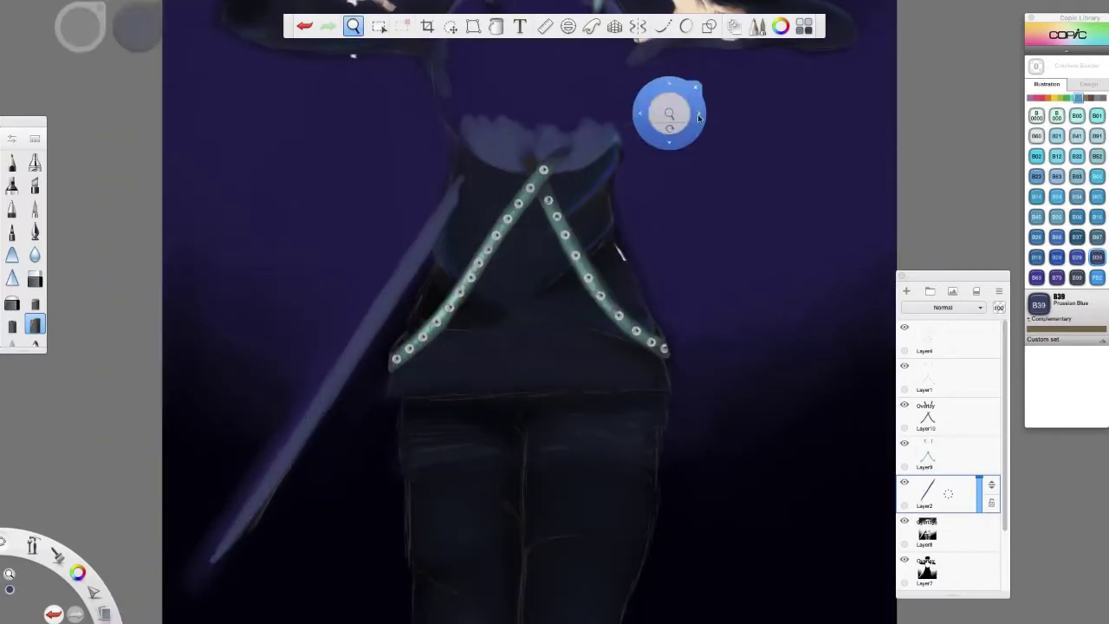
Paint the sword handle rising behind the shoulder with B39 Prussian Blue, following the sketch.
{"action": "scroll", "coordinate": [668, 112], "scroll_direction": "up", "scroll_amount": 10}
{"action": "mouse_move", "coordinate": [407, 322]}
{"action": "left_mouse_down"}
{"action": "mouse_move", "coordinate": [473, 223]}
{"action": "mouse_move", "coordinate": [415, 315]}
{"action": "left_mouse_up"}
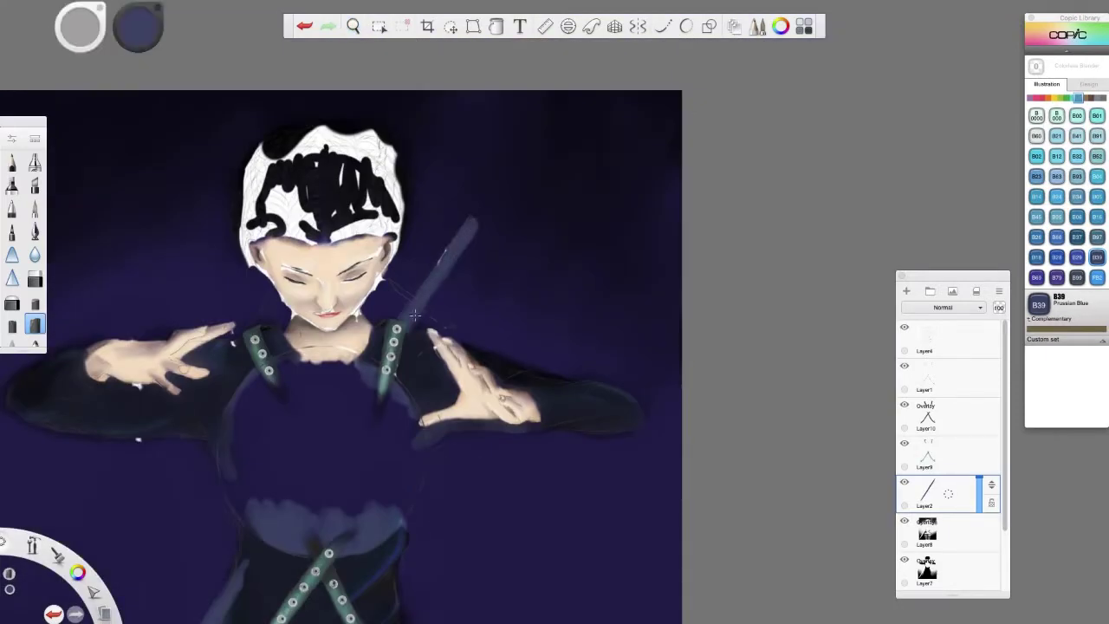
Hide the sketch layer and move the sword layer down to directly above the Background, behind the figure.
{"action": "scroll", "coordinate": [542, 346], "scroll_direction": "down", "scroll_amount": 10}
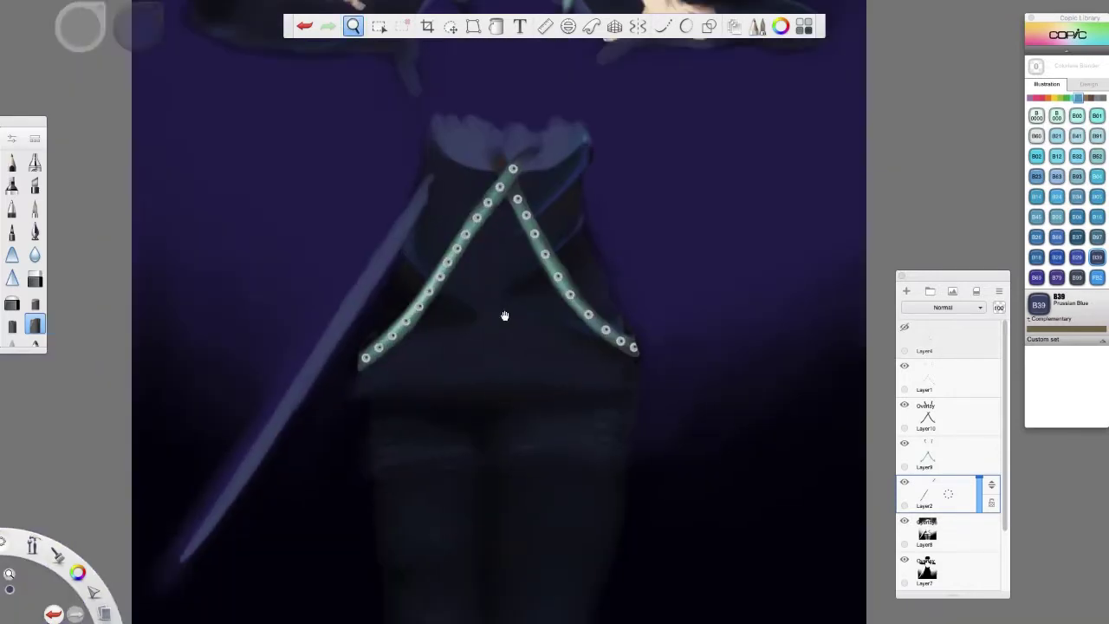
{"action": "scroll", "coordinate": [989, 449], "scroll_direction": "down", "scroll_amount": 3}
{"action": "left_click_drag", "start_coordinate": [991, 412], "coordinate": [986, 526]}
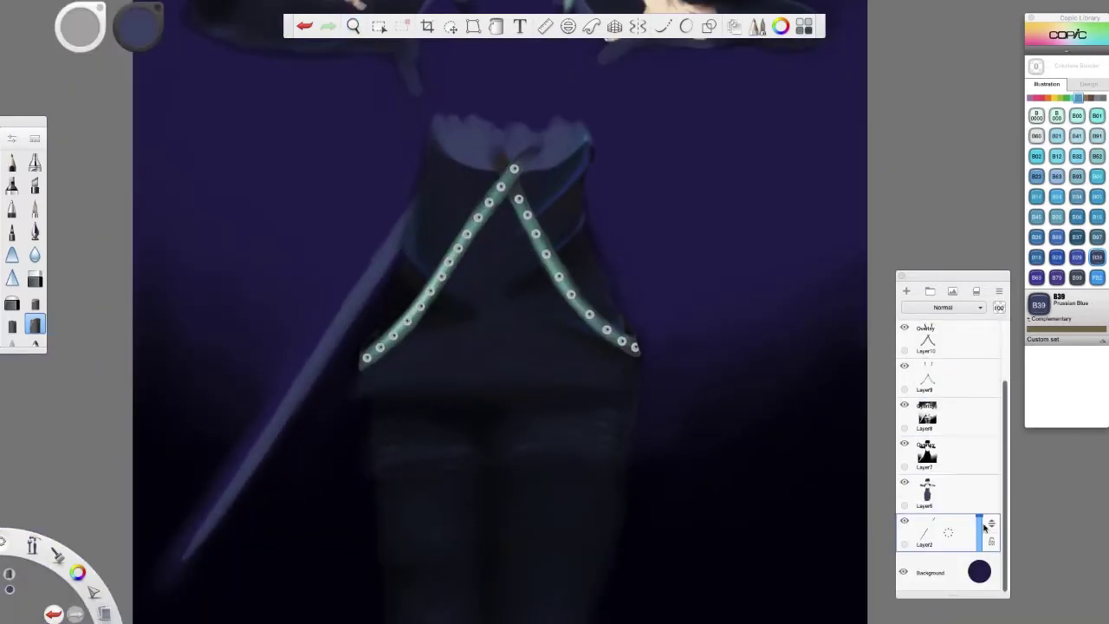
Color the sheath and handle with B37 Antwerp Blue and add a small crossguard at the base of the handle.
{"action": "left_click", "coordinate": [1077, 237]}
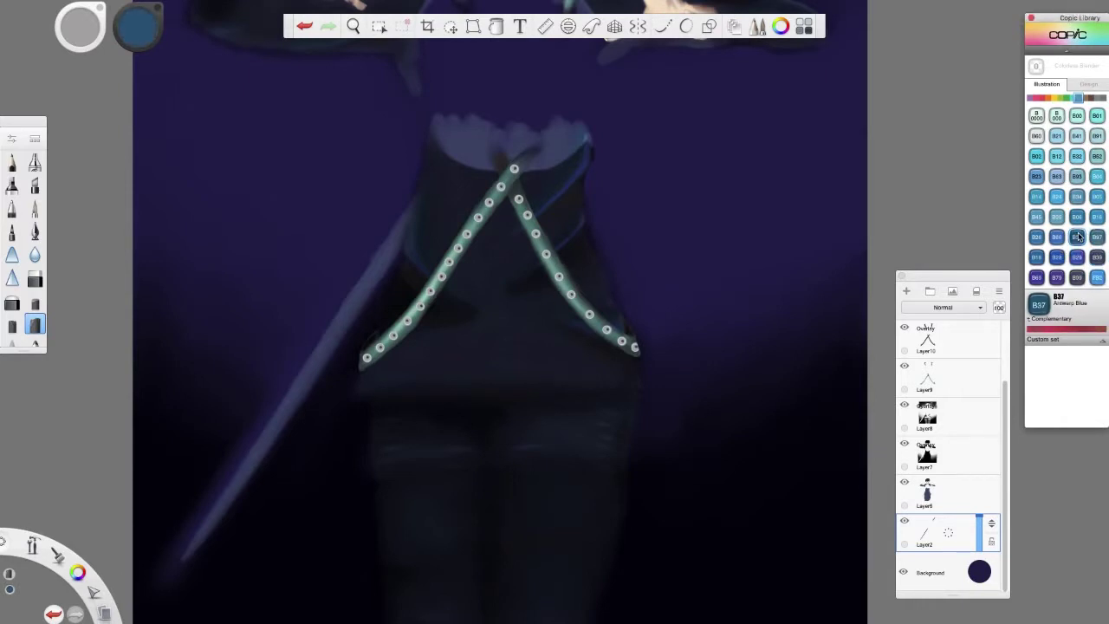
{"action": "scroll", "coordinate": [488, 398], "scroll_direction": "down", "scroll_amount": 5}
{"action": "scroll", "coordinate": [270, 364], "scroll_direction": "up", "scroll_amount": 3}
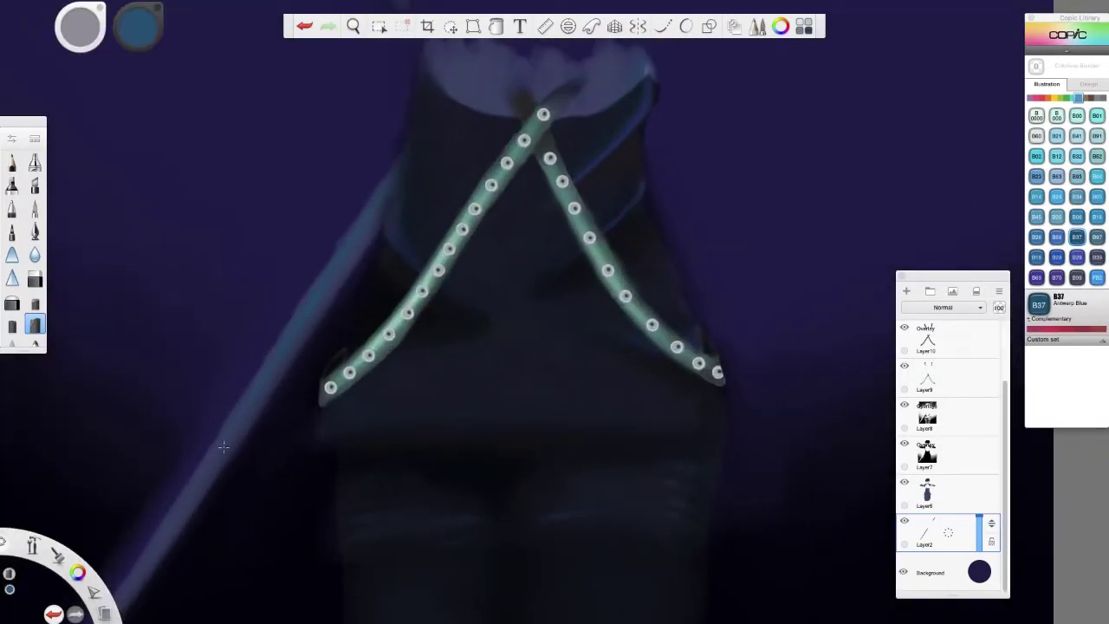
{"action": "scroll", "coordinate": [222, 447], "scroll_direction": "down", "scroll_amount": 3}
{"action": "scroll", "coordinate": [254, 252], "scroll_direction": "up", "scroll_amount": 5}
{"action": "scroll", "coordinate": [254, 251], "scroll_direction": "up", "scroll_amount": 3}
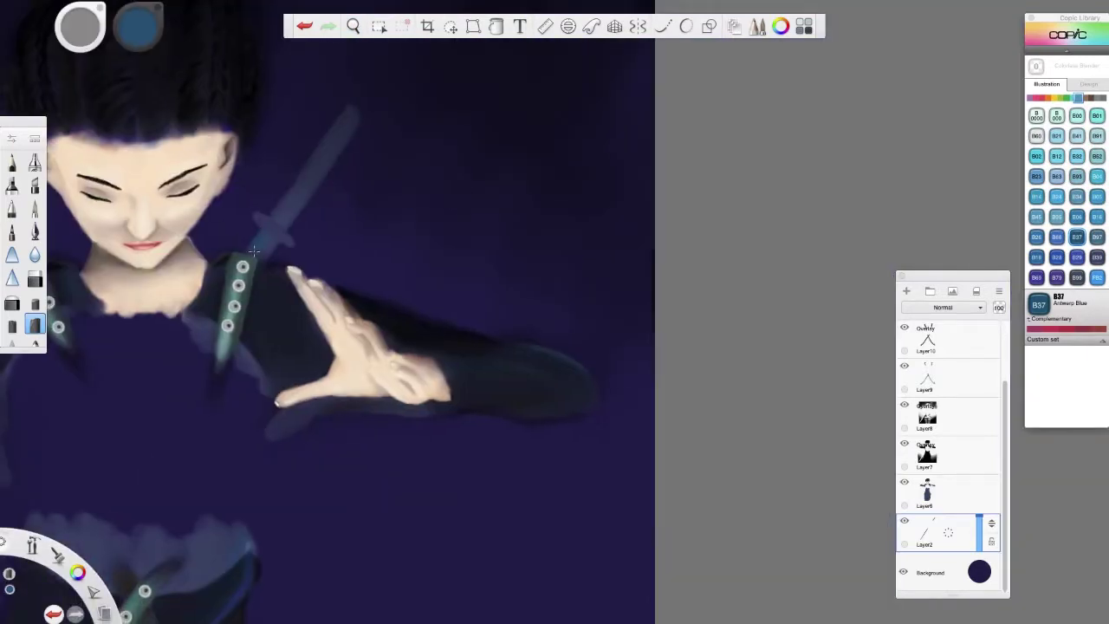
Highlight the sword handle and the length of the sheath with B97 Night Blue and blend the strokes.
{"action": "left_click", "coordinate": [35, 348]}
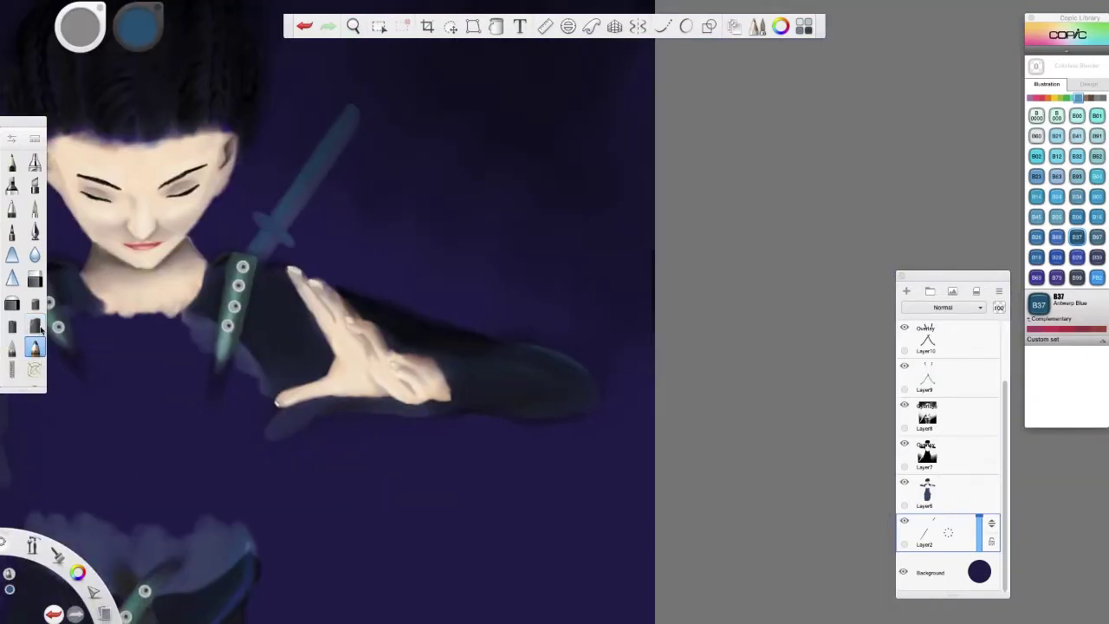
{"action": "left_click", "coordinate": [1097, 237]}
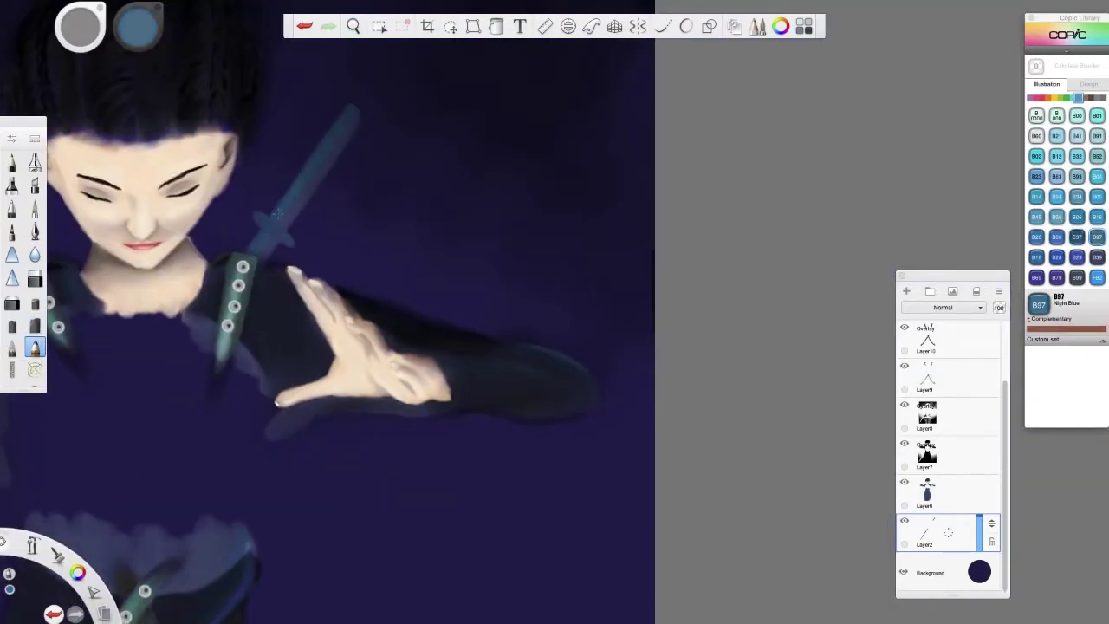
{"action": "left_click_drag", "start_coordinate": [423, 423], "coordinate": [649, 297]}
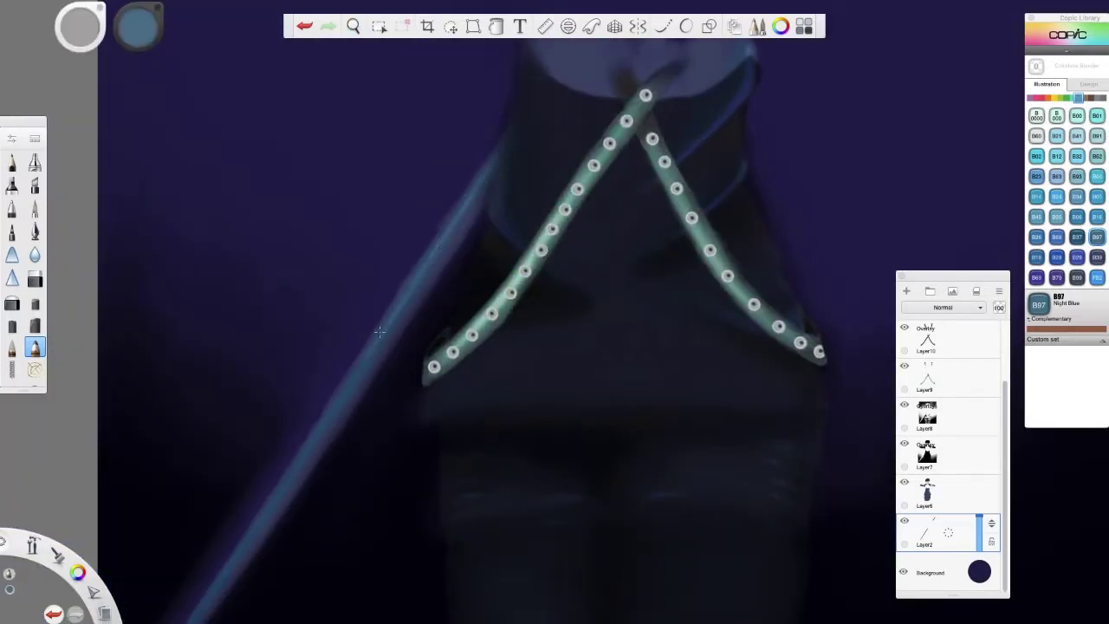
{"action": "left_click_drag", "start_coordinate": [291, 483], "coordinate": [453, 339]}
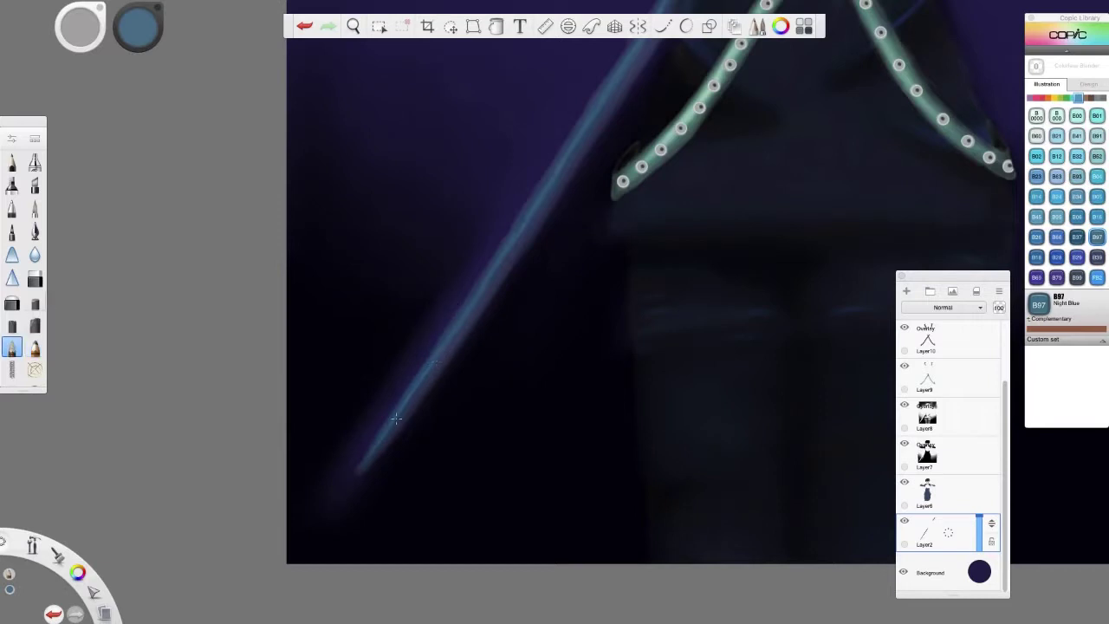
Highlight the sword handle with B95 Light Grayish Cobalt and blend the strokes.
{"action": "left_click_drag", "start_coordinate": [520, 216], "coordinate": [518, 245]}
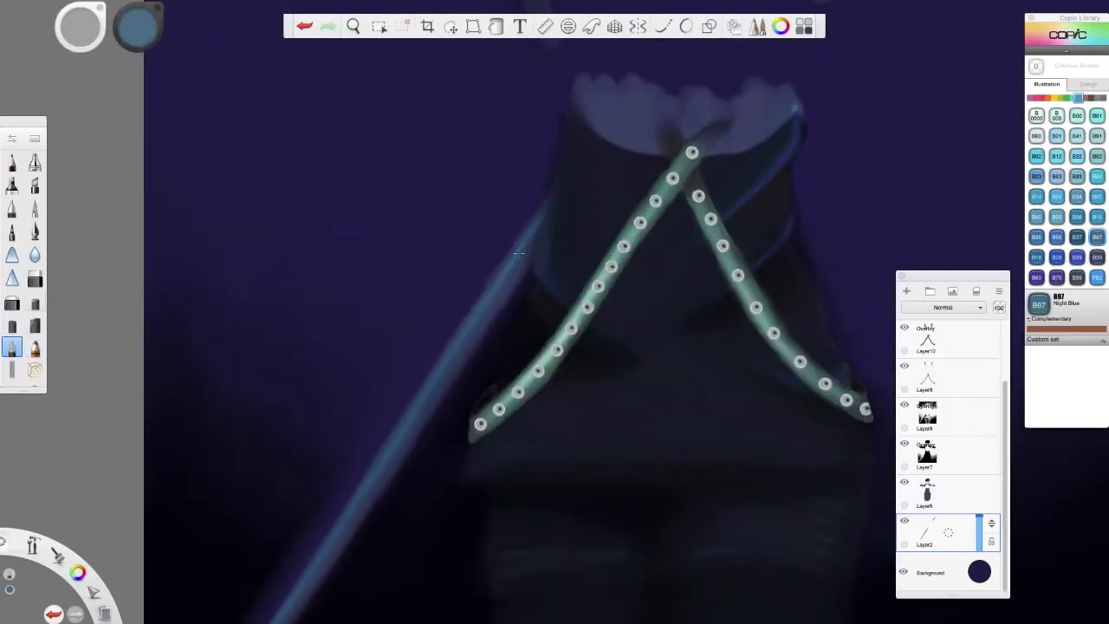
{"action": "scroll", "coordinate": [519, 245], "scroll_direction": "down", "scroll_amount": 3}
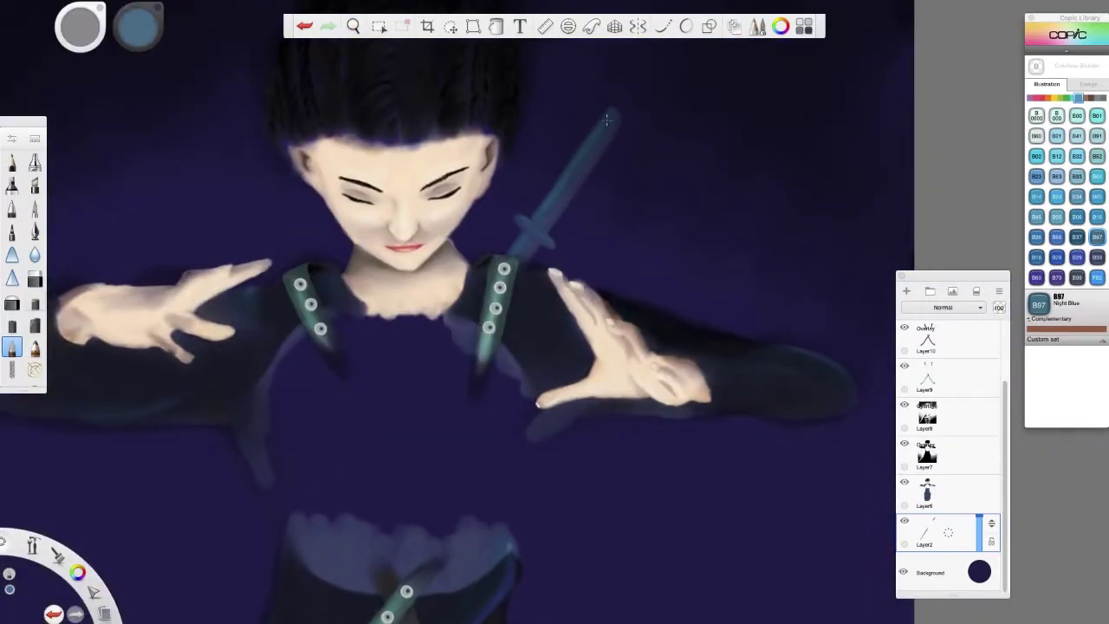
{"action": "left_click", "coordinate": [534, 212], "text": "alt"}
{"action": "left_click_drag", "start_coordinate": [612, 114], "coordinate": [534, 225]}
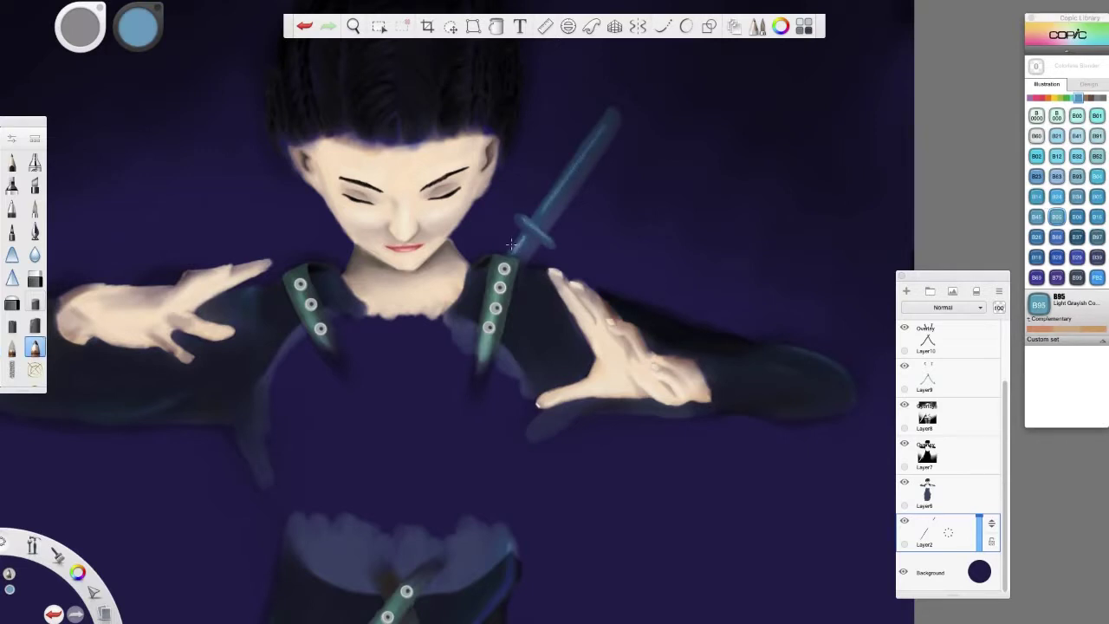
{"action": "key", "text": "b"}
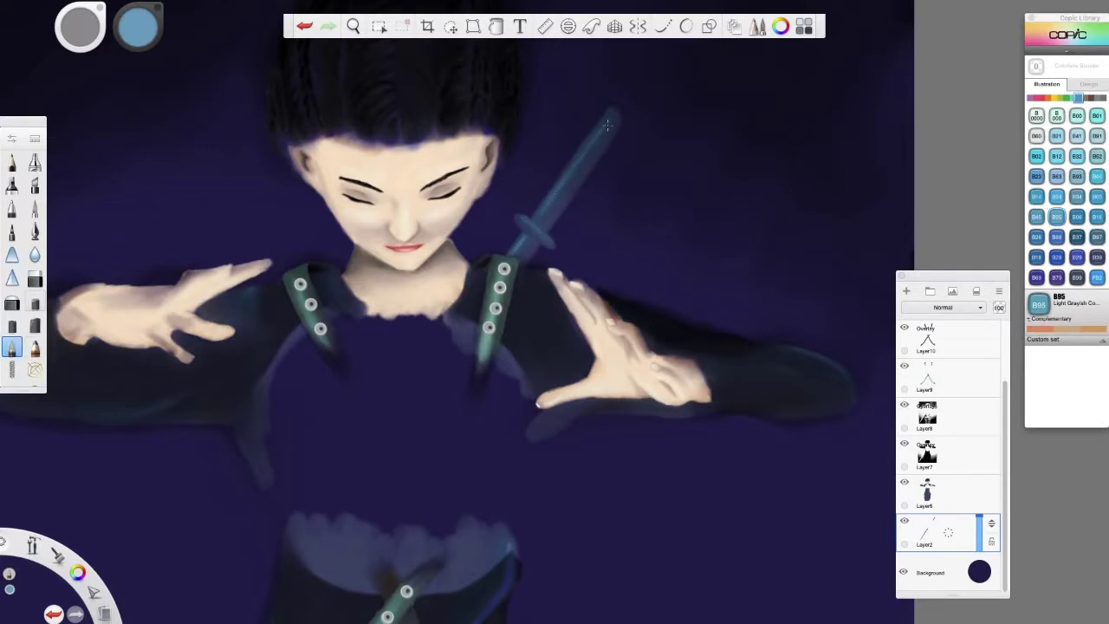
Run a thin B95 highlight down the length of the sheath and blend it smooth.
{"action": "mouse_move", "coordinate": [346, 217]}
{"action": "left_mouse_down"}
{"action": "mouse_move", "coordinate": [354, 272]}
{"action": "mouse_move", "coordinate": [174, 551]}
{"action": "left_mouse_up"}
{"action": "key", "text": "b"}
{"action": "key", "text": "b"}
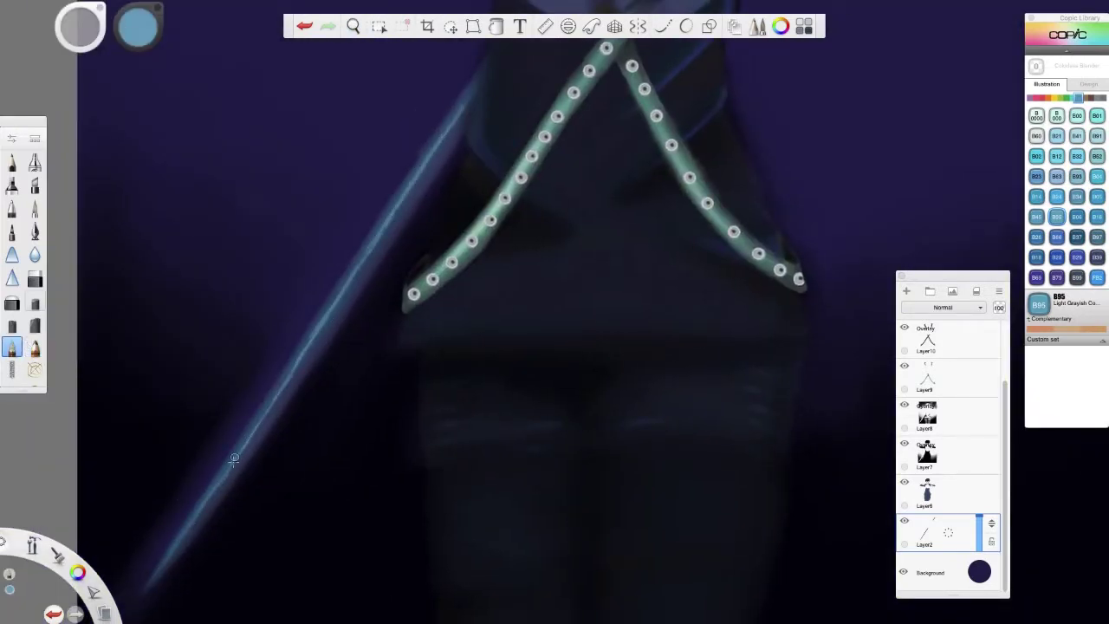
{"action": "left_click_drag", "start_coordinate": [234, 460], "coordinate": [458, 117]}
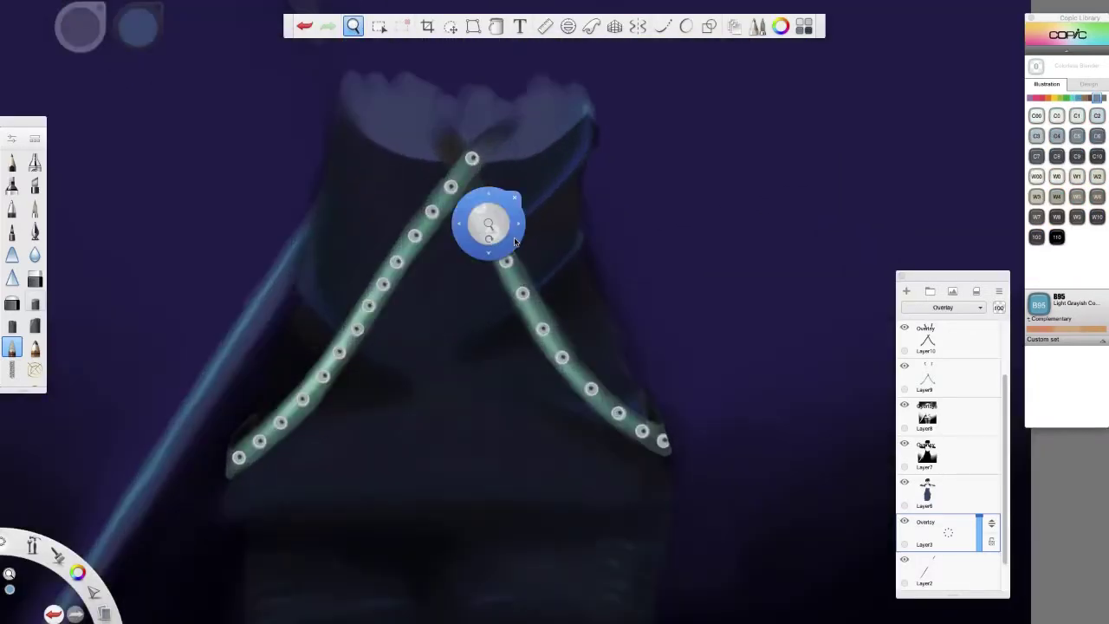
Shade the sheath on an Overlay layer above the sword with C10 Cool Gray No.10 and blend the shading.
{"action": "left_click_drag", "start_coordinate": [497, 349], "coordinate": [490, 388]}
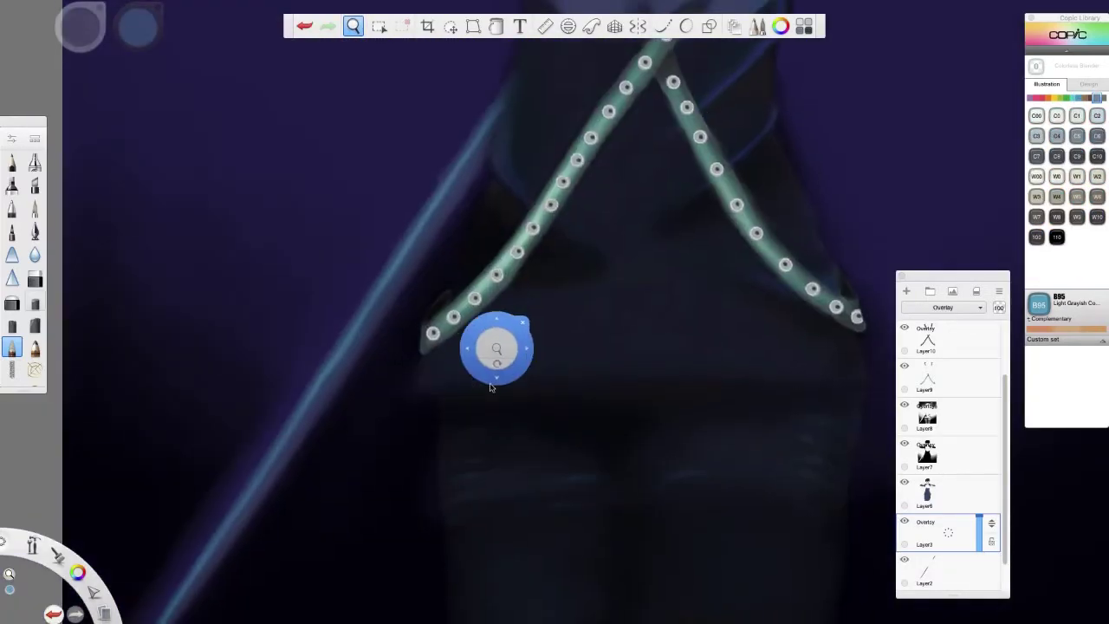
{"action": "left_click", "coordinate": [35, 323]}
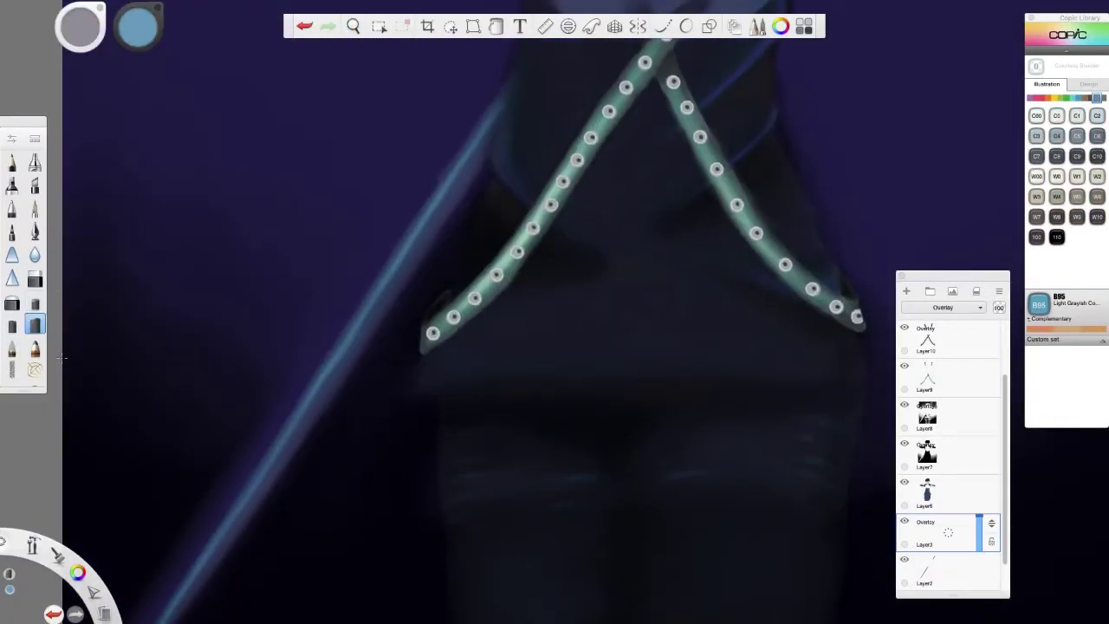
{"action": "left_click", "coordinate": [1097, 135]}
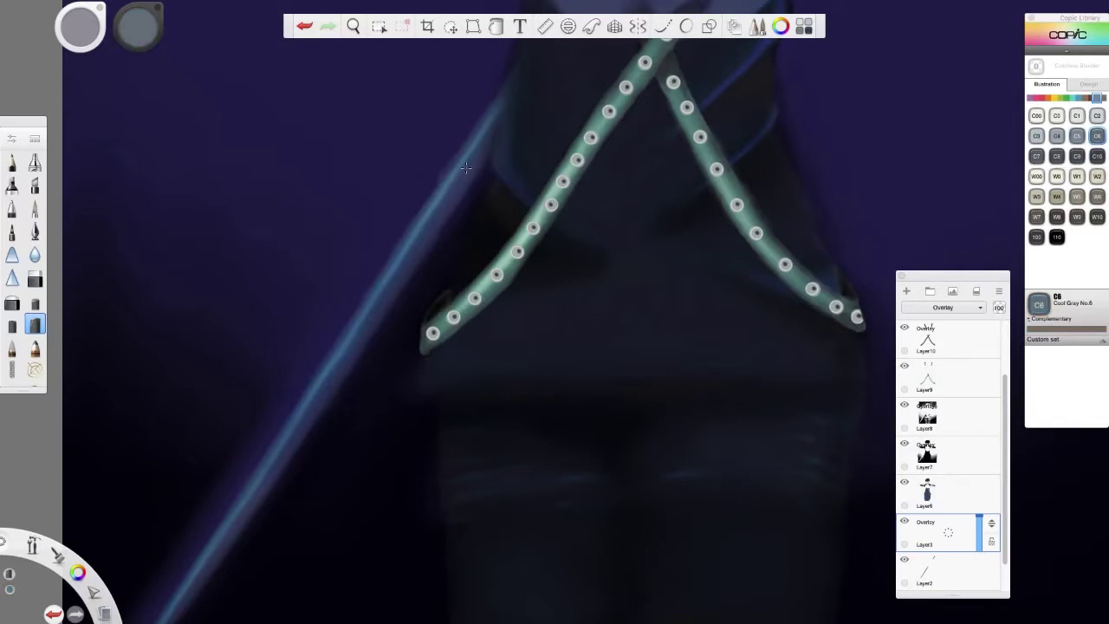
{"action": "left_click", "coordinate": [1098, 156]}
{"action": "left_click_drag", "start_coordinate": [468, 138], "coordinate": [260, 494]}
{"action": "key", "text": "ctrl+z"}
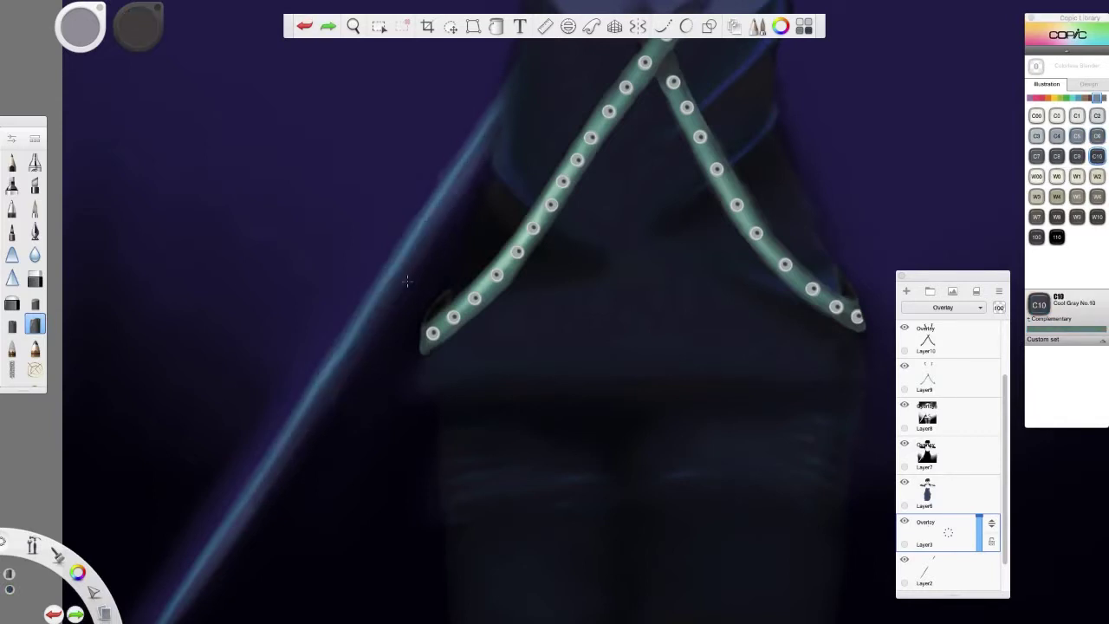
{"action": "key", "text": "ctrl+shift+z"}
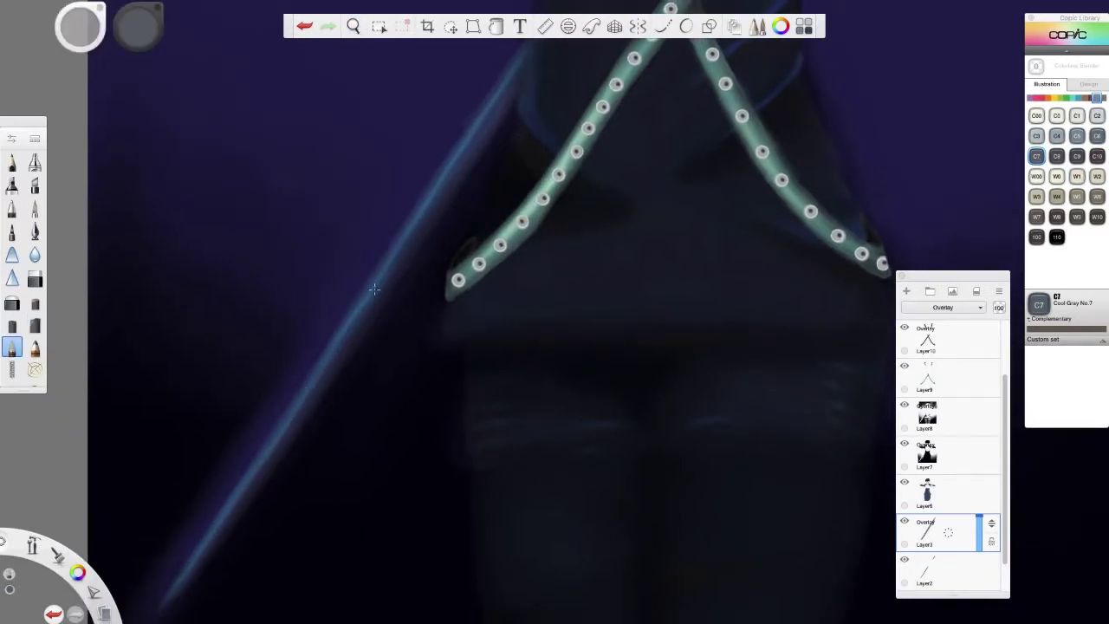
{"action": "key", "text": "Down"}
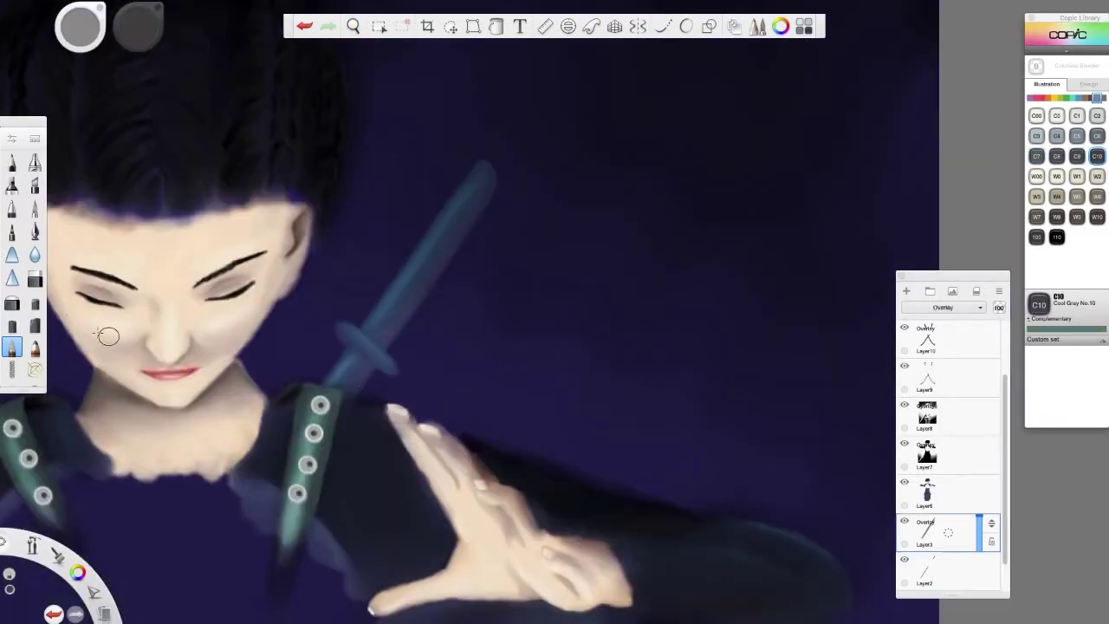
Shade the sword handle and crossguard on the Overlay layer with Cool Gray C10 and 100 Black and blend the tones.
{"action": "left_click", "coordinate": [35, 346]}
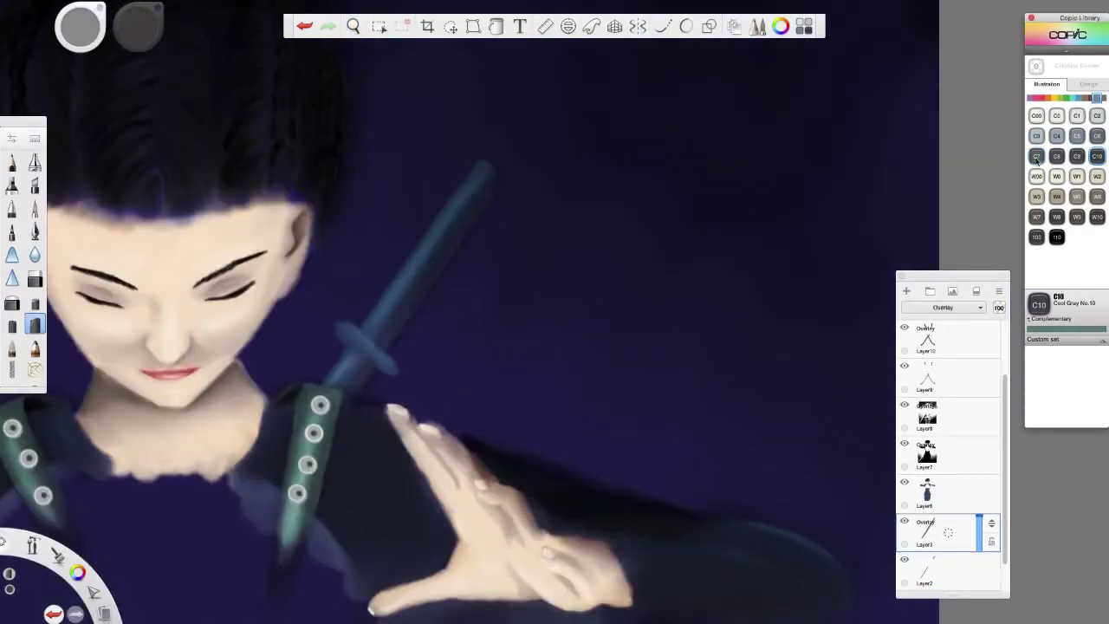
{"action": "left_click", "coordinate": [12, 346]}
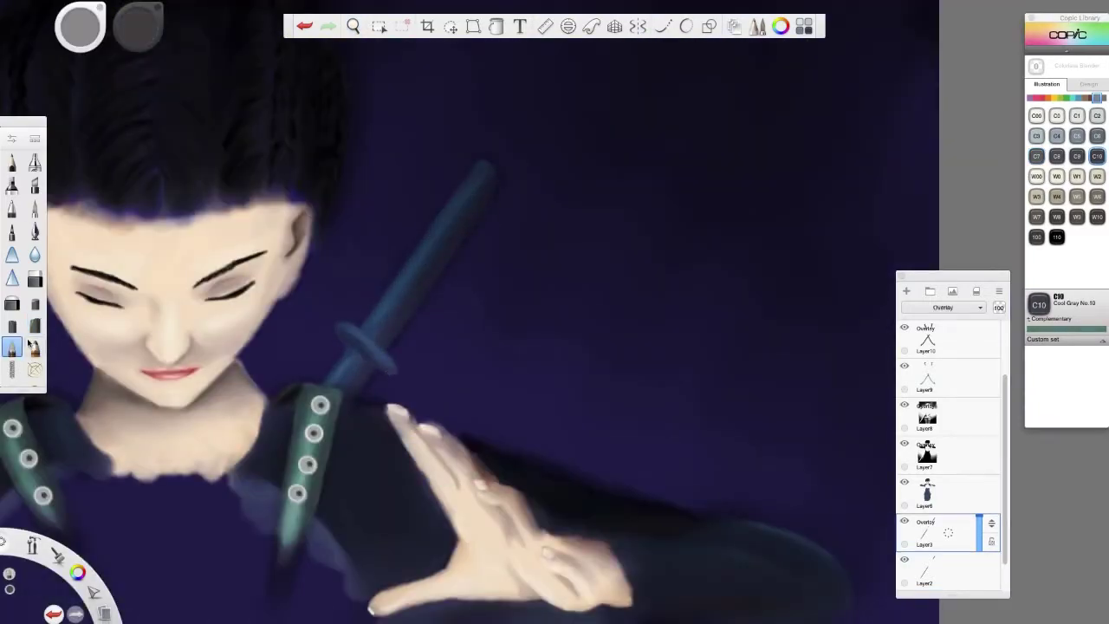
{"action": "left_click", "coordinate": [479, 203], "text": "alt"}
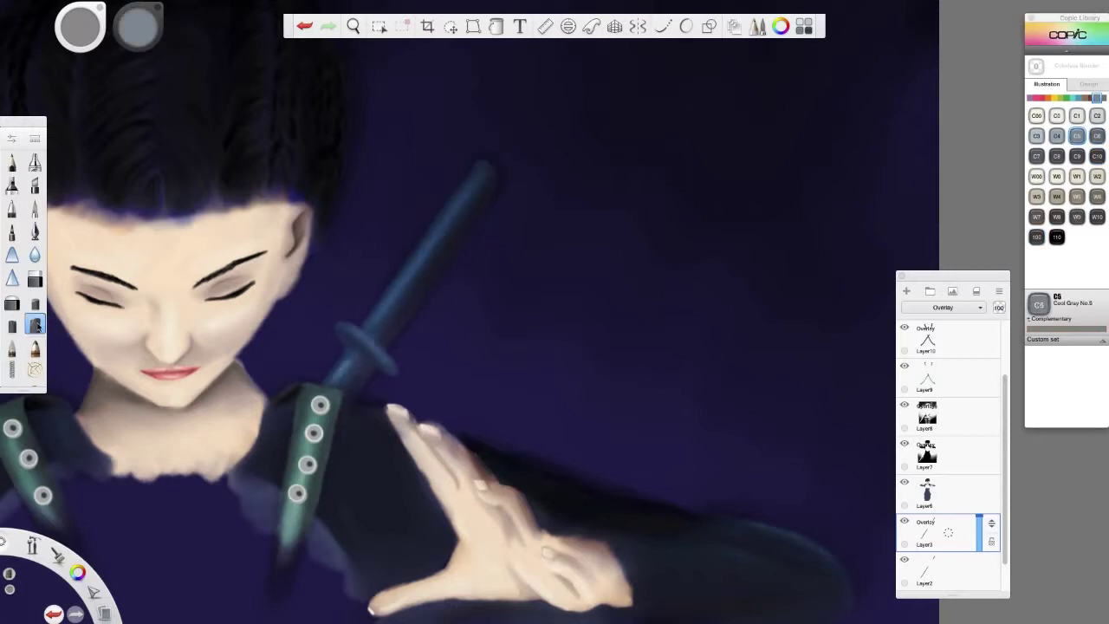
{"action": "left_click_drag", "start_coordinate": [471, 384], "coordinate": [327, 304]}
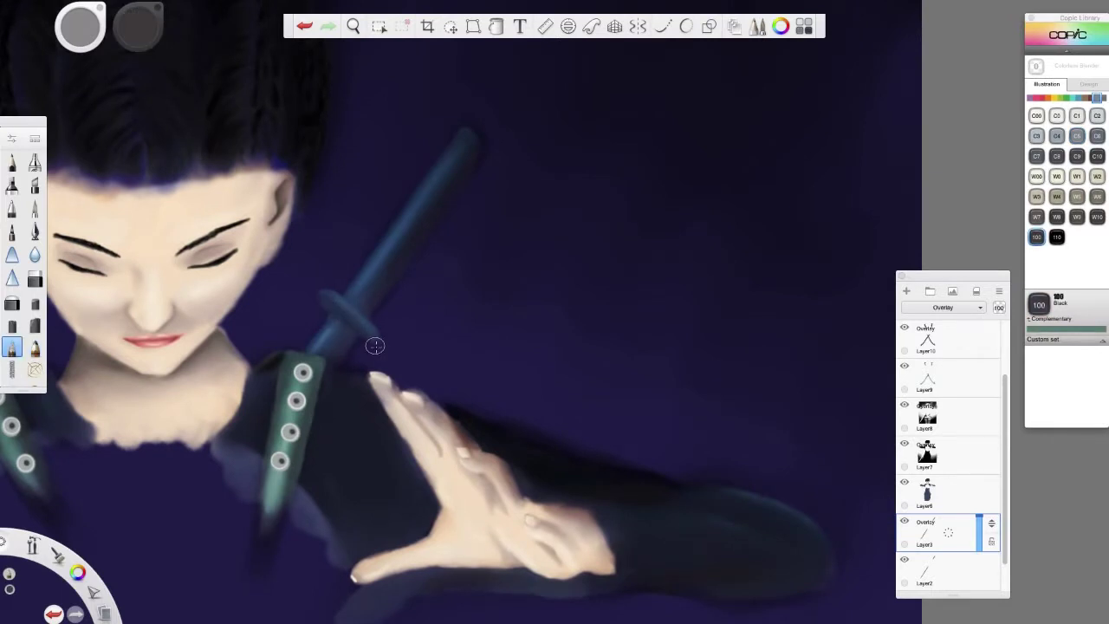
{"action": "left_click", "coordinate": [327, 302], "text": "alt"}
{"action": "left_click", "coordinate": [404, 266], "text": "alt"}
{"action": "left_click", "coordinate": [342, 337], "text": "alt"}
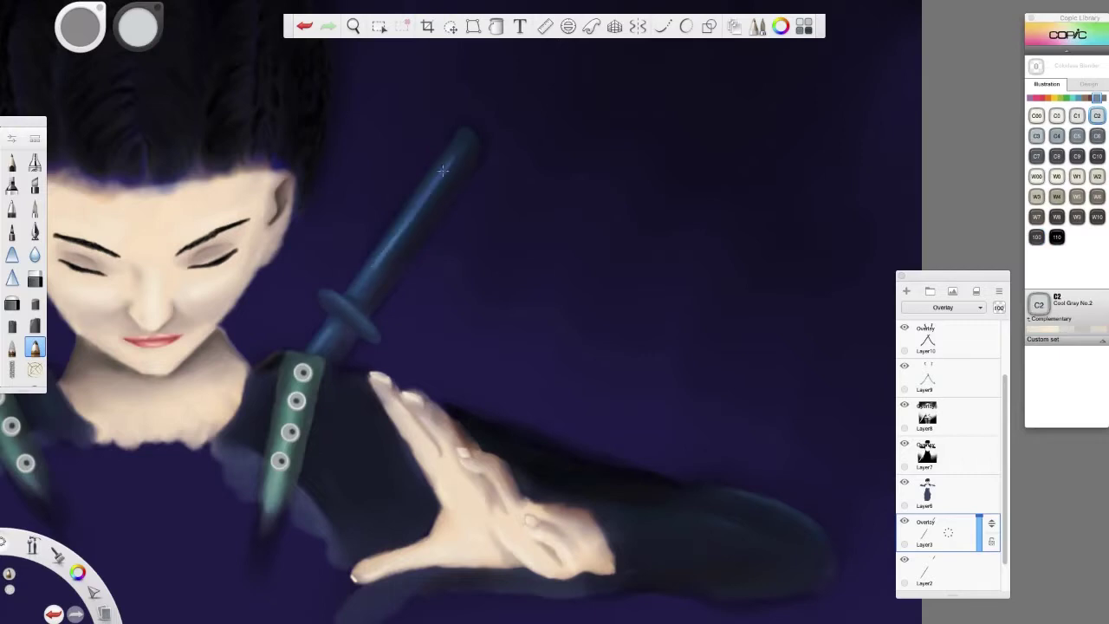
Add bright C2 Cool Gray No.2 highlights along the handle and the sheath on the Overlay layer and blend them.
{"action": "left_click_drag", "start_coordinate": [375, 256], "coordinate": [510, 178]}
{"action": "left_click", "coordinate": [1008, 230], "text": "alt"}
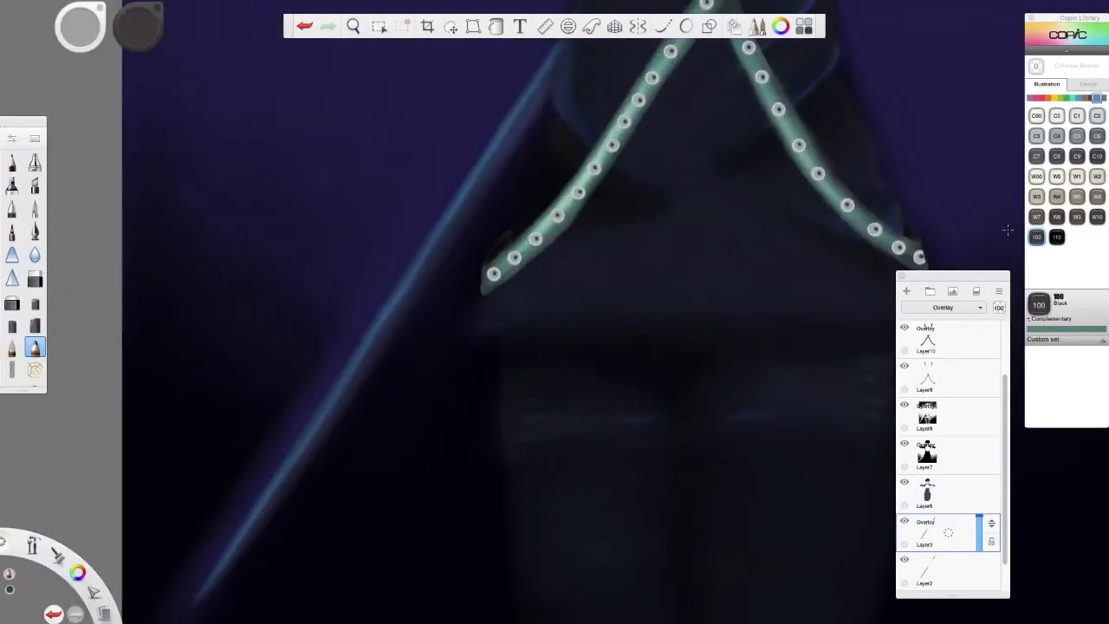
{"action": "left_click", "coordinate": [381, 334], "text": "alt"}
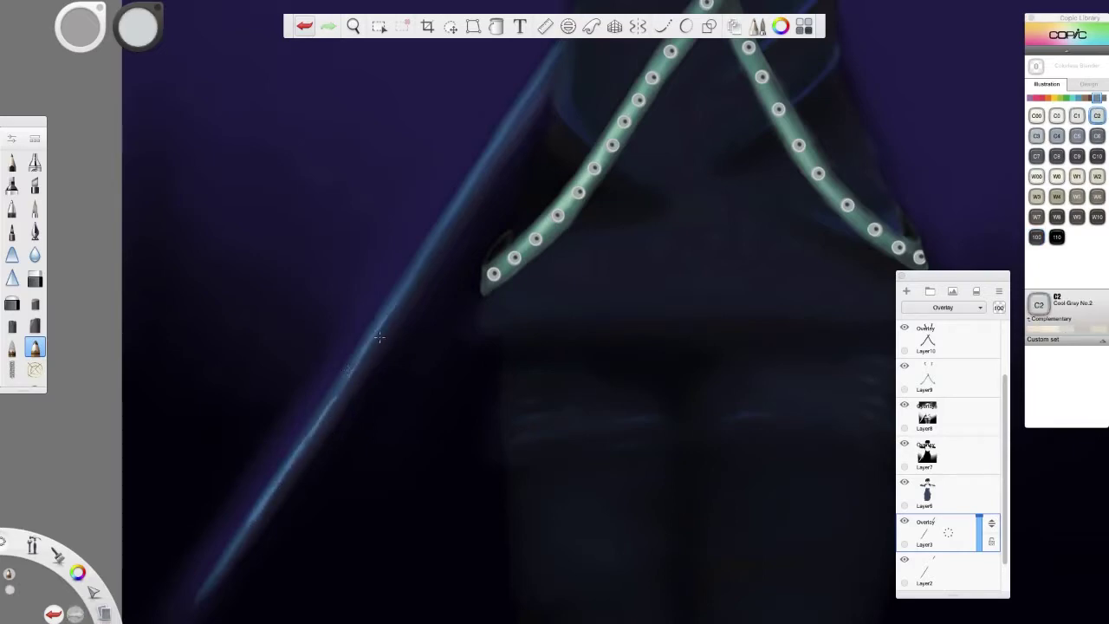
{"action": "left_click_drag", "start_coordinate": [400, 299], "coordinate": [550, 62]}
{"action": "left_click_drag", "start_coordinate": [338, 397], "coordinate": [260, 518]}
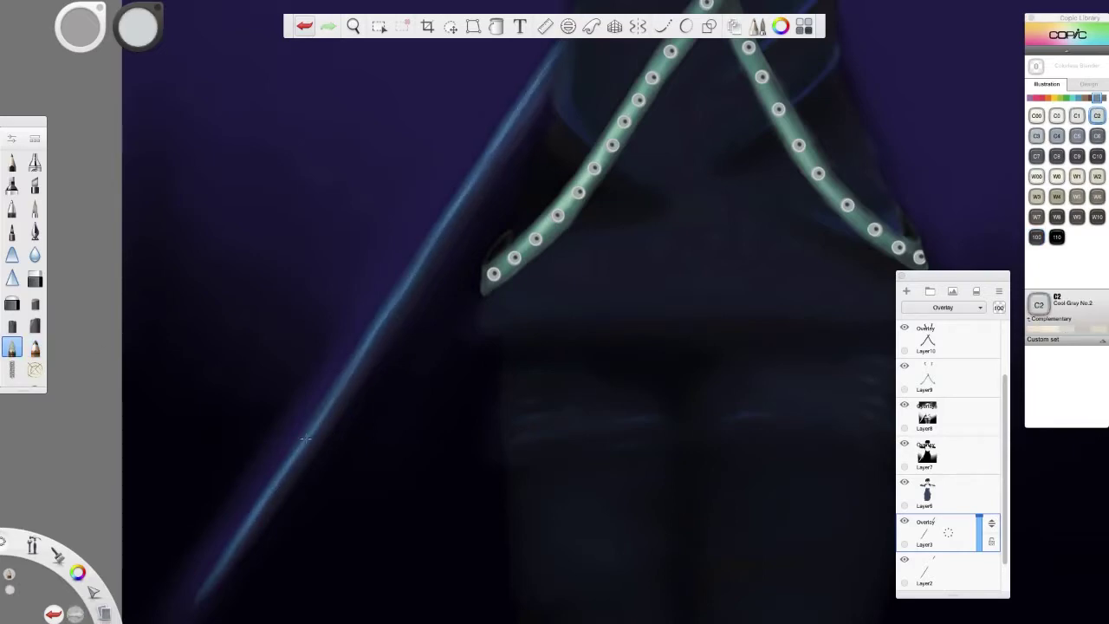
{"action": "left_click_drag", "start_coordinate": [305, 439], "coordinate": [647, 225]}
Repaint the crossguard on the sword's base layer with C5 Cool Gray No.5 and blend it.
{"action": "left_click", "coordinate": [647, 225], "text": "alt"}
{"action": "left_click", "coordinate": [945, 570]}
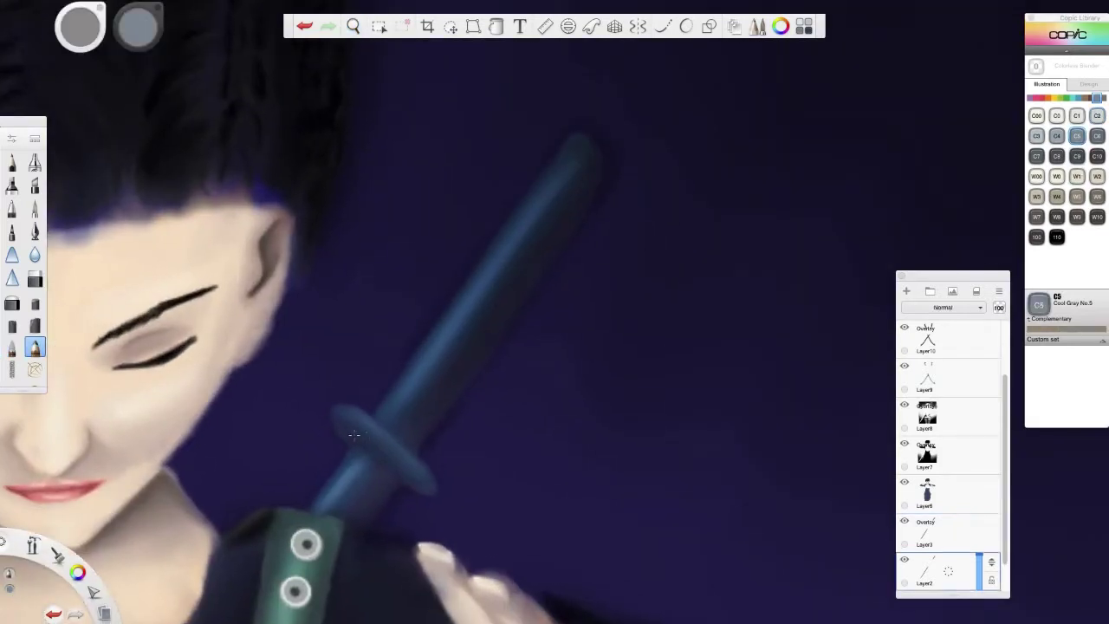
{"action": "left_click_drag", "start_coordinate": [354, 435], "coordinate": [395, 464]}
{"action": "mouse_move", "coordinate": [342, 416]}
{"action": "left_mouse_down"}
{"action": "mouse_move", "coordinate": [425, 488]}
{"action": "mouse_move", "coordinate": [342, 412]}
{"action": "mouse_move", "coordinate": [427, 482]}
{"action": "mouse_move", "coordinate": [414, 458]}
{"action": "left_mouse_up"}
{"action": "key", "text": "ctrl+z"}
{"action": "left_click", "coordinate": [34, 347]}
{"action": "left_click", "coordinate": [342, 412], "text": "alt"}
{"action": "key", "text": "b"}
Draw straight parallel diagonal lines across the whole handle in 100 Black on a new layer above the sword layers.
{"action": "key", "text": "ctrl+l"}
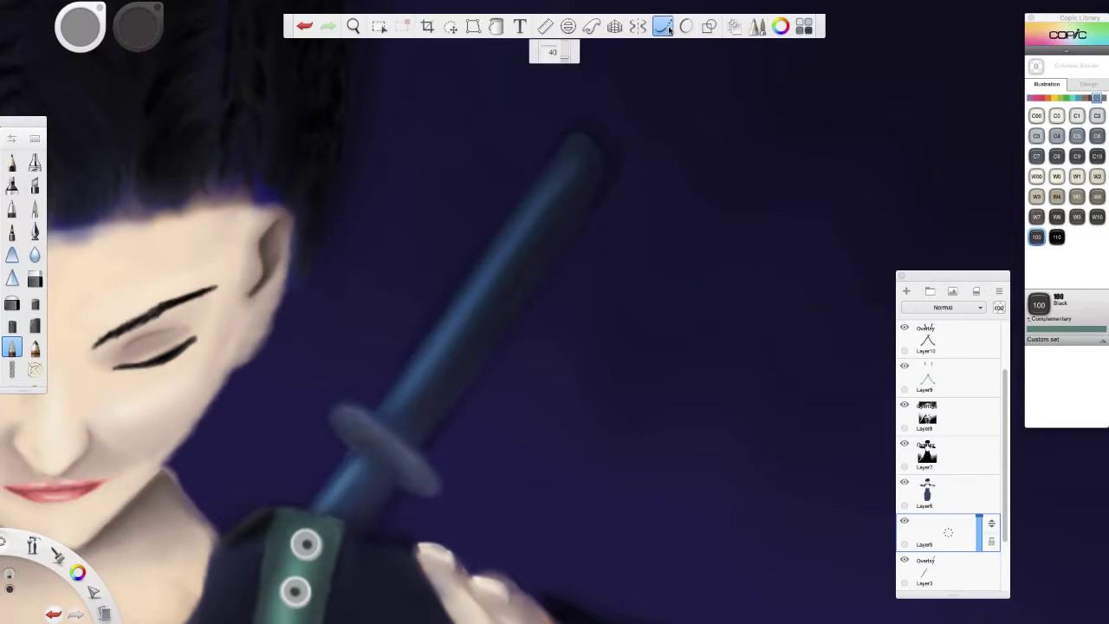
{"action": "left_click", "coordinate": [709, 26]}
{"action": "left_click", "coordinate": [34, 346]}
{"action": "mouse_move", "coordinate": [381, 408]}
{"action": "left_mouse_down"}
{"action": "mouse_move", "coordinate": [458, 397]}
{"action": "mouse_move", "coordinate": [451, 413]}
{"action": "left_mouse_up"}
{"action": "left_click_drag", "start_coordinate": [403, 374], "coordinate": [487, 353]}
{"action": "left_click_drag", "start_coordinate": [417, 350], "coordinate": [501, 334]}
{"action": "mouse_move", "coordinate": [468, 303]}
{"action": "left_mouse_down"}
{"action": "mouse_move", "coordinate": [540, 283]}
{"action": "mouse_move", "coordinate": [561, 253]}
{"action": "left_mouse_up"}
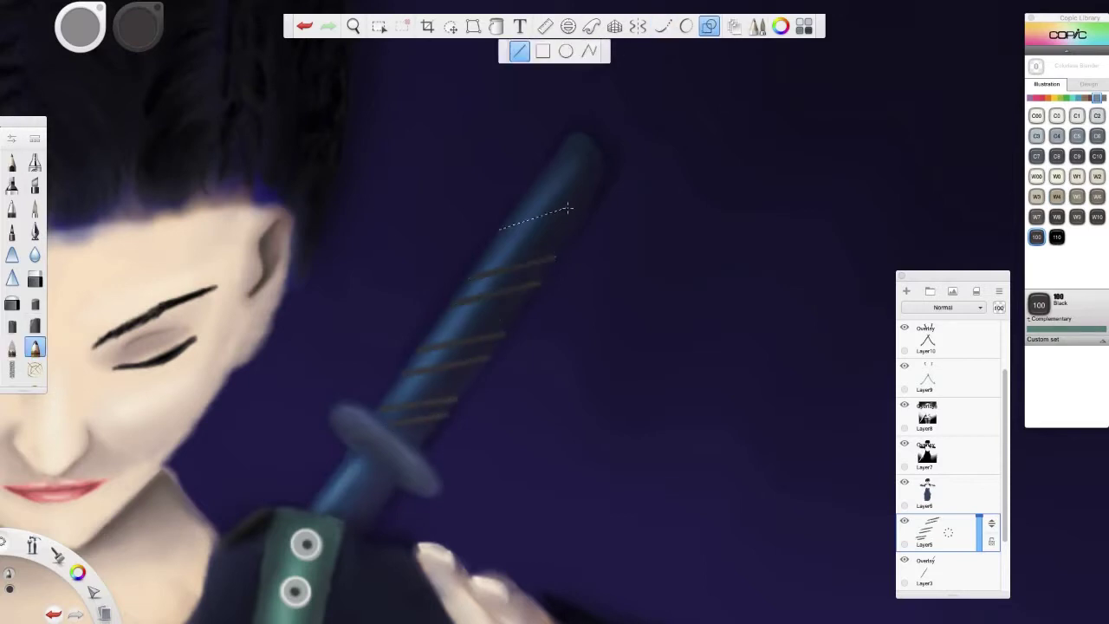
{"action": "left_click_drag", "start_coordinate": [513, 227], "coordinate": [603, 173]}
Draw straight diagonal lines in the opposite direction along the handle to complete the crisscross wrap pattern.
{"action": "left_click_drag", "start_coordinate": [403, 372], "coordinate": [431, 429]}
{"action": "left_click_drag", "start_coordinate": [427, 351], "coordinate": [459, 401]}
{"action": "left_click_drag", "start_coordinate": [439, 321], "coordinate": [472, 373]}
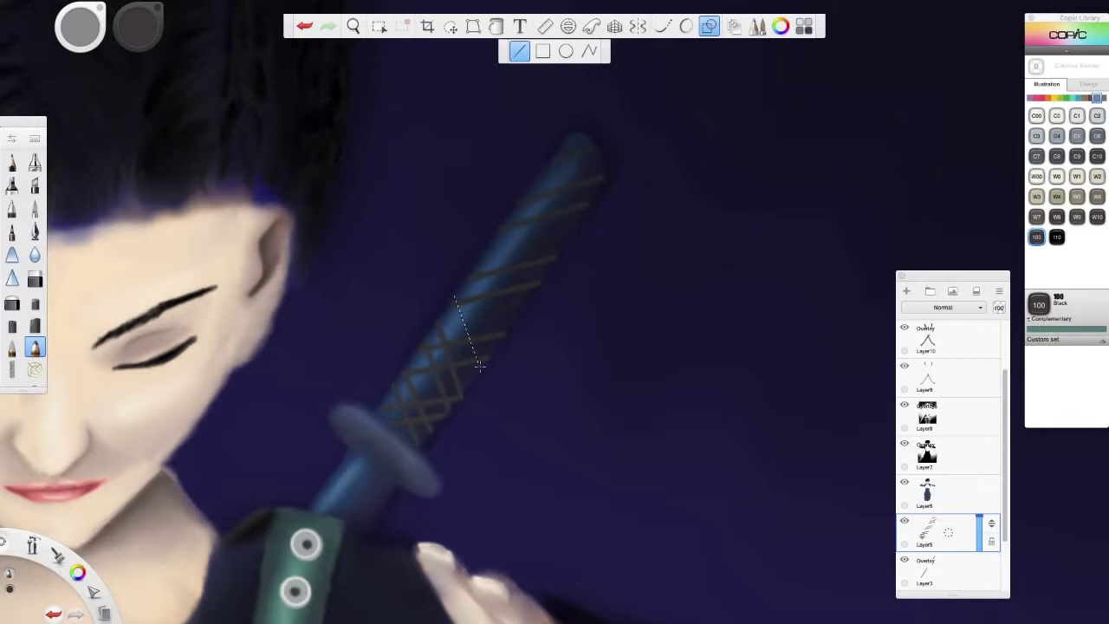
{"action": "left_click_drag", "start_coordinate": [456, 295], "coordinate": [490, 357]}
{"action": "left_click_drag", "start_coordinate": [470, 283], "coordinate": [503, 340]}
{"action": "left_click_drag", "start_coordinate": [487, 251], "coordinate": [513, 307]}
{"action": "left_click_drag", "start_coordinate": [500, 234], "coordinate": [526, 288]}
{"action": "left_click_drag", "start_coordinate": [594, 196], "coordinate": [594, 196]}
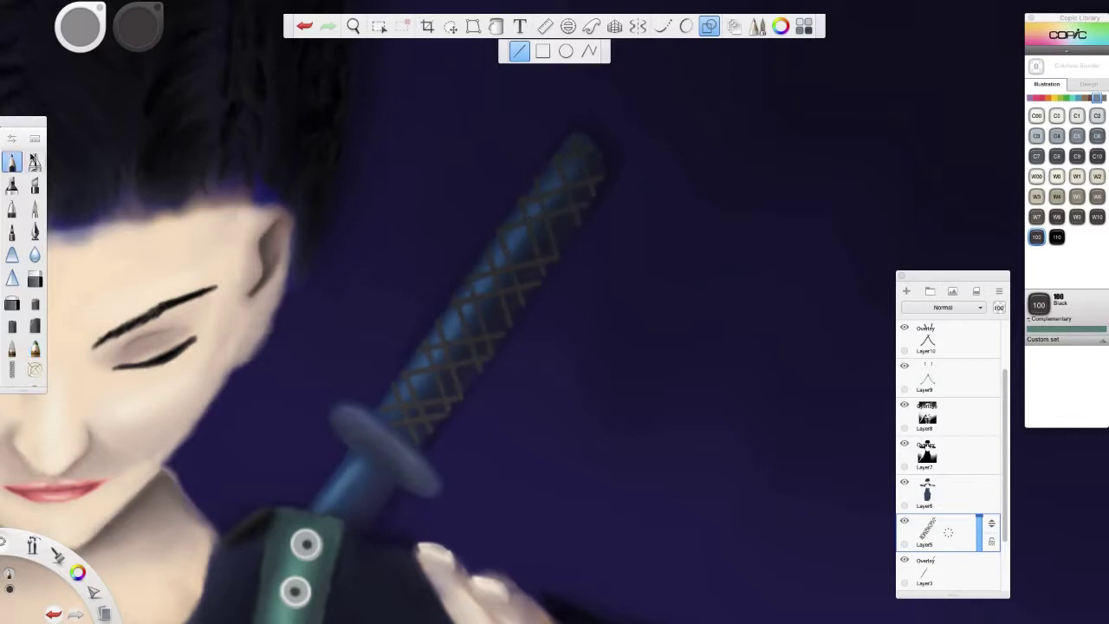
Fill the bands between the crisscross lines with 100 Black, leaving blue diamond gaps along the handle.
{"action": "key", "text": "Escape"}
{"action": "key", "text": "e"}
{"action": "mouse_move", "coordinate": [404, 390]}
{"action": "left_mouse_down"}
{"action": "mouse_move", "coordinate": [384, 414]}
{"action": "mouse_move", "coordinate": [446, 407]}
{"action": "mouse_move", "coordinate": [434, 334]}
{"action": "mouse_move", "coordinate": [433, 362]}
{"action": "mouse_move", "coordinate": [483, 350]}
{"action": "mouse_move", "coordinate": [483, 361]}
{"action": "mouse_move", "coordinate": [486, 252]}
{"action": "mouse_move", "coordinate": [511, 302]}
{"action": "mouse_move", "coordinate": [501, 266]}
{"action": "mouse_move", "coordinate": [432, 323]}
{"action": "mouse_move", "coordinate": [515, 211]}
{"action": "mouse_move", "coordinate": [597, 184]}
{"action": "mouse_move", "coordinate": [537, 223]}
{"action": "mouse_move", "coordinate": [568, 179]}
{"action": "mouse_move", "coordinate": [580, 215]}
{"action": "mouse_move", "coordinate": [566, 150]}
{"action": "left_mouse_up"}
Add lighter strokes along the handle's wrap bands with C8 Cool Gray No.8.
{"action": "left_click", "coordinate": [1097, 156]}
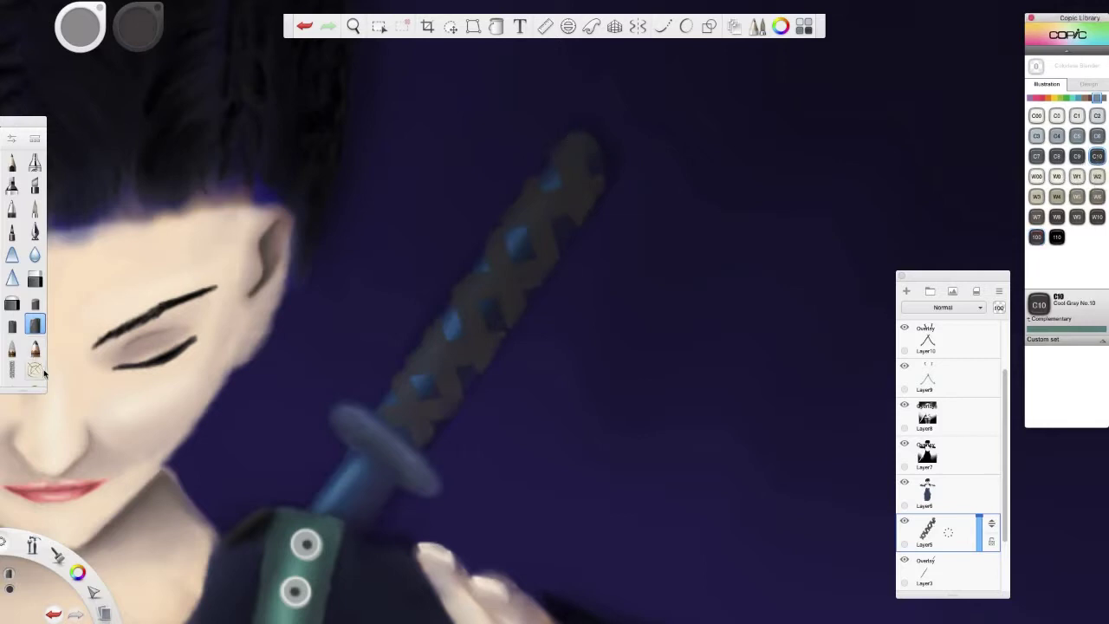
{"action": "left_click", "coordinate": [35, 347]}
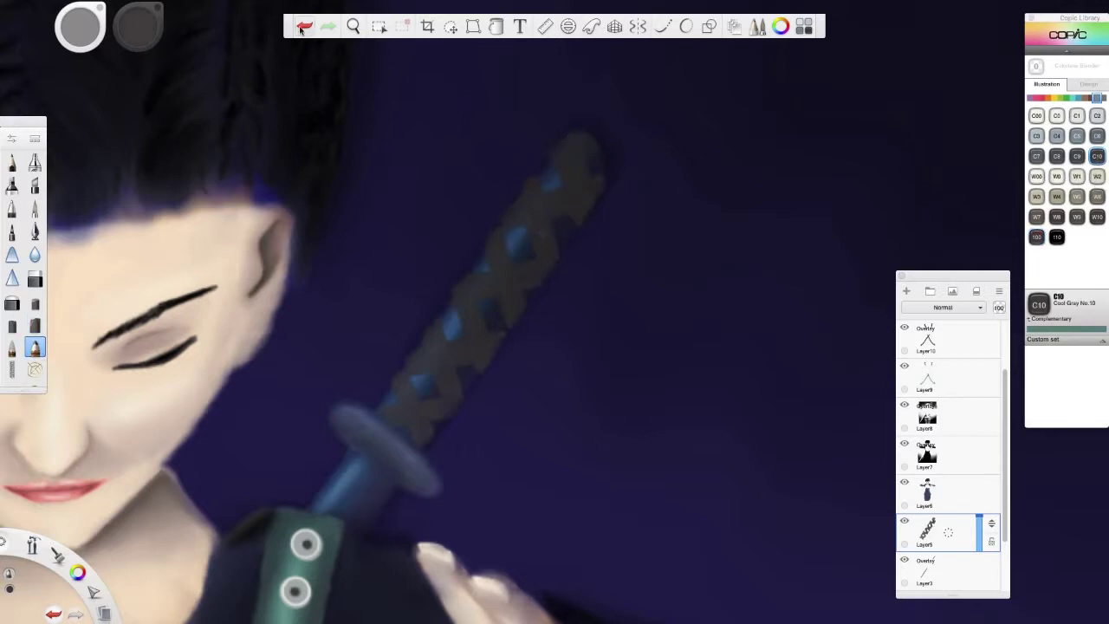
{"action": "left_click", "coordinate": [1057, 156]}
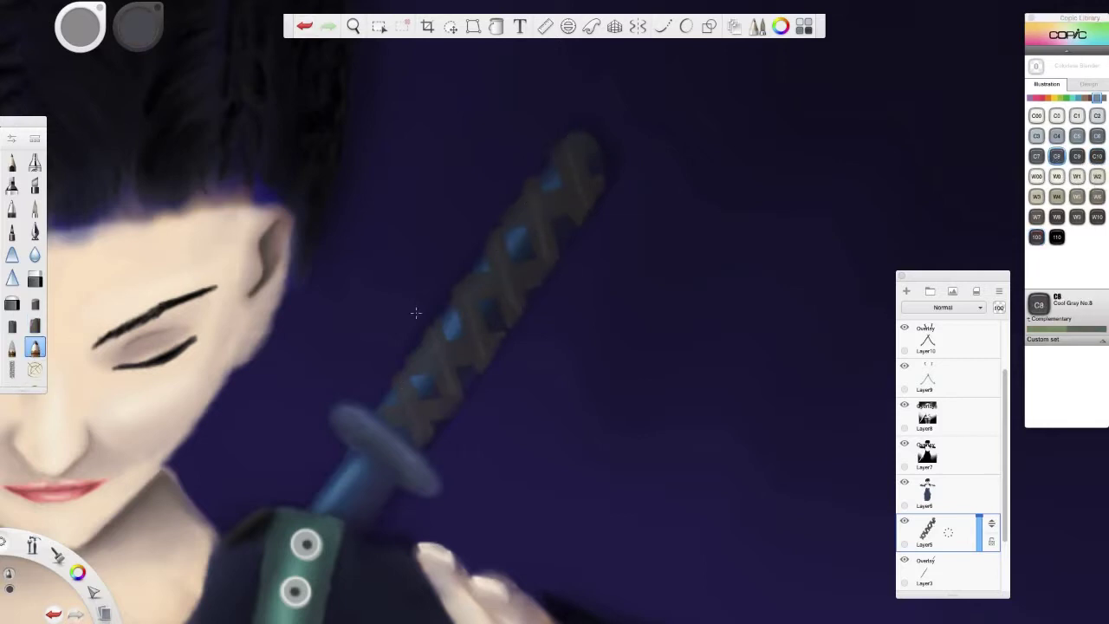
Paint shadows where the wrap bands overlap along the handle with 110 Special Black and blend them.
{"action": "left_click", "coordinate": [1057, 237]}
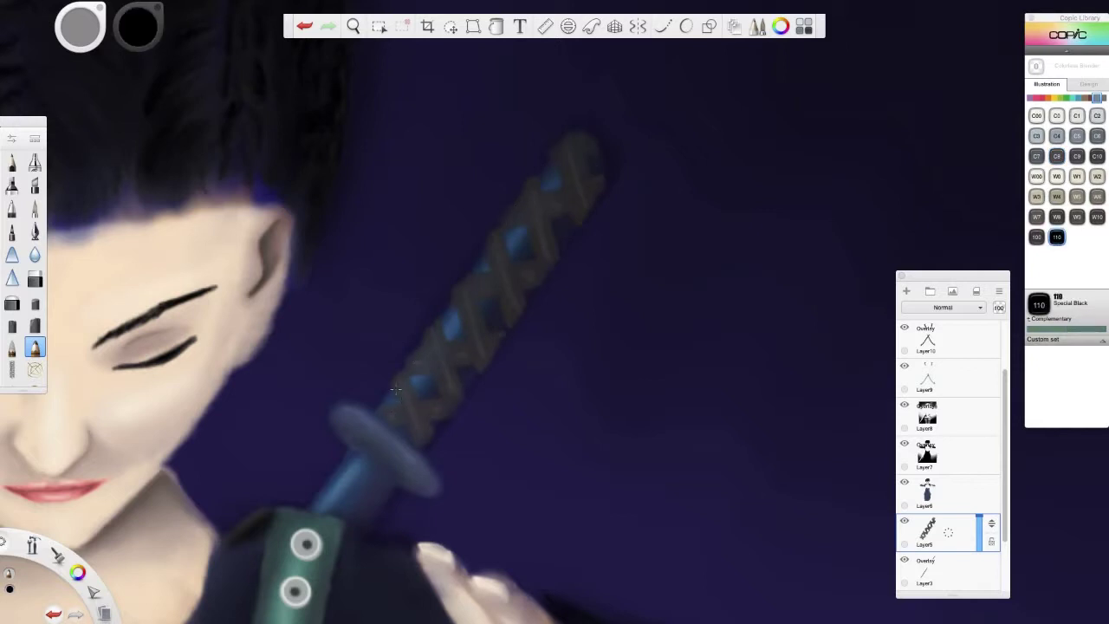
{"action": "mouse_move", "coordinate": [396, 389]}
{"action": "left_mouse_down"}
{"action": "mouse_move", "coordinate": [405, 375]}
{"action": "mouse_move", "coordinate": [447, 406]}
{"action": "left_mouse_up"}
{"action": "key", "text": "ctrl+z"}
{"action": "left_click_drag", "start_coordinate": [446, 357], "coordinate": [472, 345]}
{"action": "left_click_drag", "start_coordinate": [477, 295], "coordinate": [520, 272]}
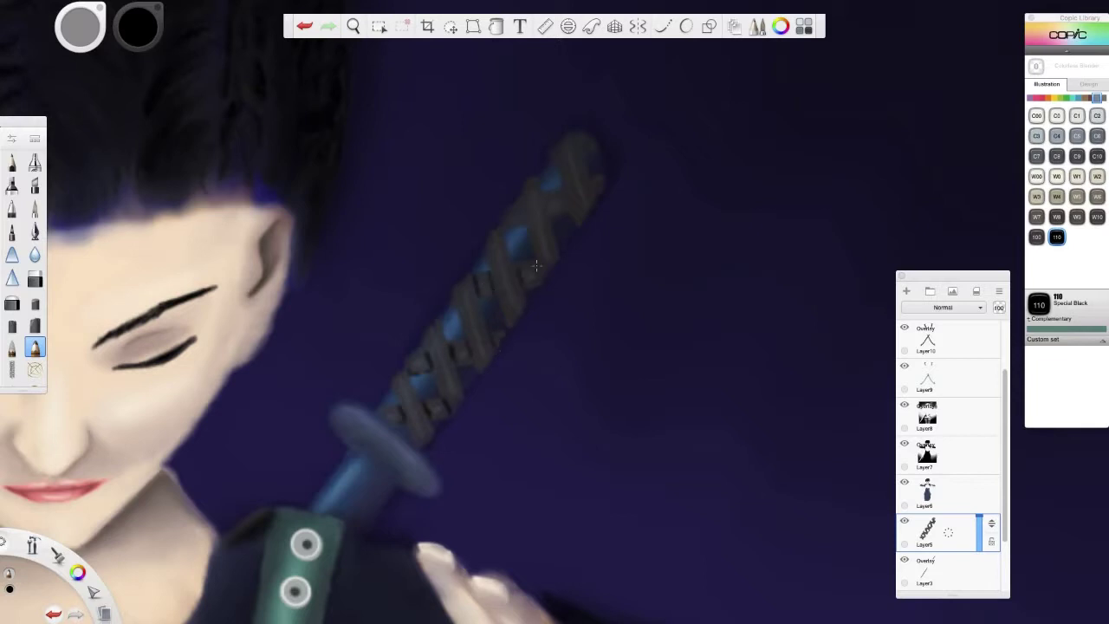
{"action": "left_click_drag", "start_coordinate": [524, 217], "coordinate": [568, 198]}
{"action": "left_click_drag", "start_coordinate": [557, 158], "coordinate": [602, 182]}
{"action": "key", "text": "e"}
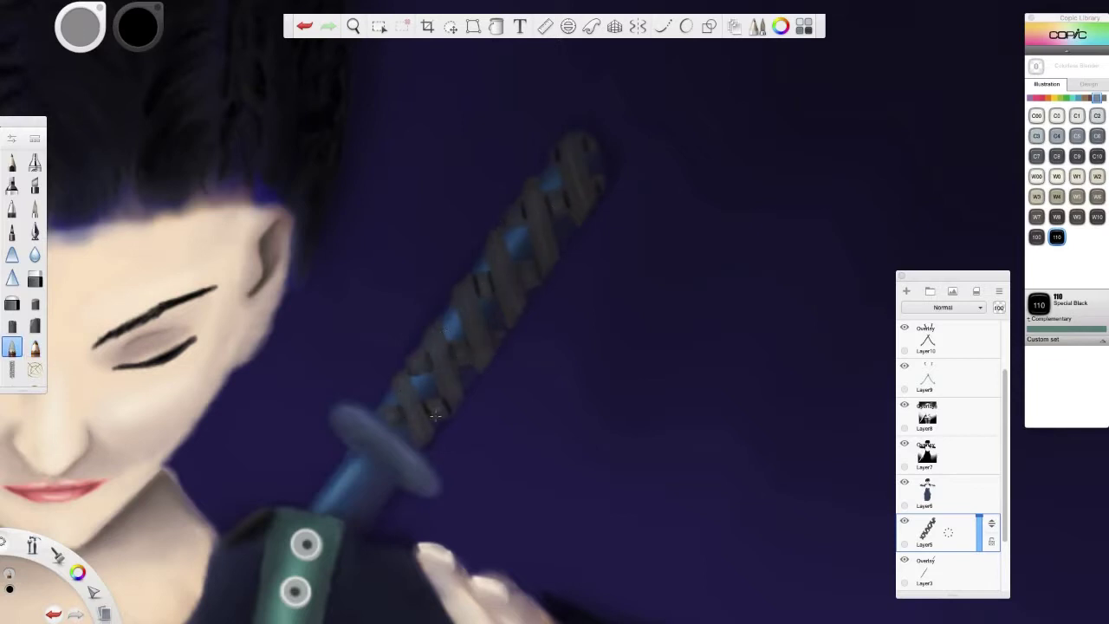
{"action": "left_click", "coordinate": [573, 179]}
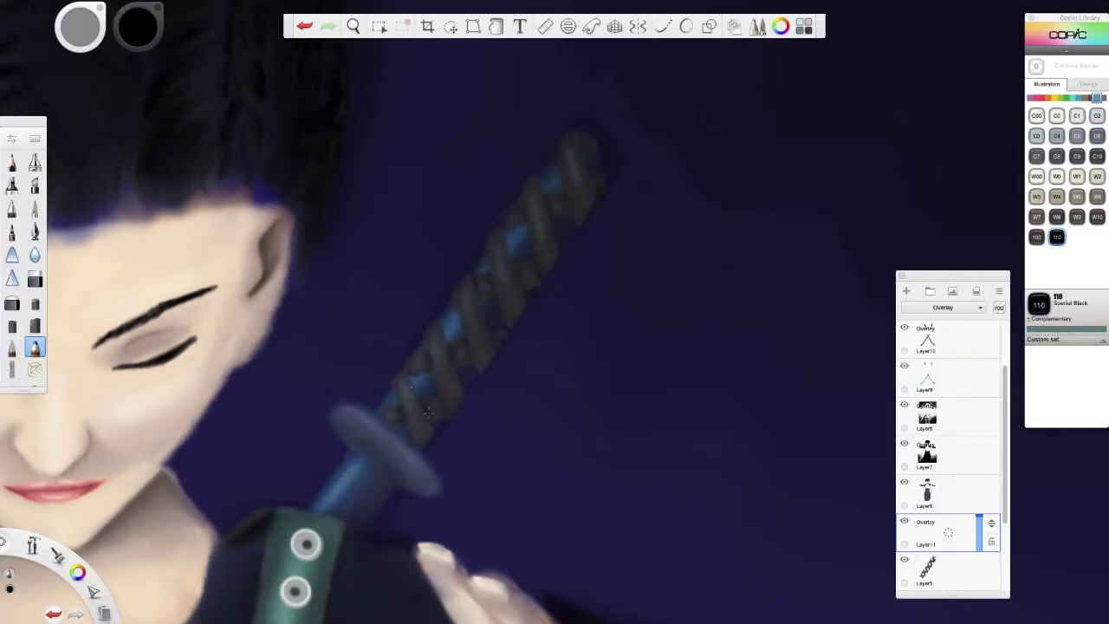
Darken the handle's wrap bands with 110 Special Black, blend the strokes, and outline the bands and their overlaps with fine pencil lines.
{"action": "mouse_move", "coordinate": [447, 405]}
{"action": "left_mouse_down"}
{"action": "mouse_move", "coordinate": [414, 357]}
{"action": "mouse_move", "coordinate": [408, 424]}
{"action": "mouse_move", "coordinate": [465, 407]}
{"action": "mouse_move", "coordinate": [457, 363]}
{"action": "mouse_move", "coordinate": [475, 295]}
{"action": "mouse_move", "coordinate": [452, 299]}
{"action": "mouse_move", "coordinate": [455, 284]}
{"action": "mouse_move", "coordinate": [479, 290]}
{"action": "mouse_move", "coordinate": [506, 337]}
{"action": "mouse_move", "coordinate": [519, 276]}
{"action": "mouse_move", "coordinate": [543, 275]}
{"action": "mouse_move", "coordinate": [532, 183]}
{"action": "mouse_move", "coordinate": [567, 208]}
{"action": "mouse_move", "coordinate": [563, 146]}
{"action": "left_mouse_up"}
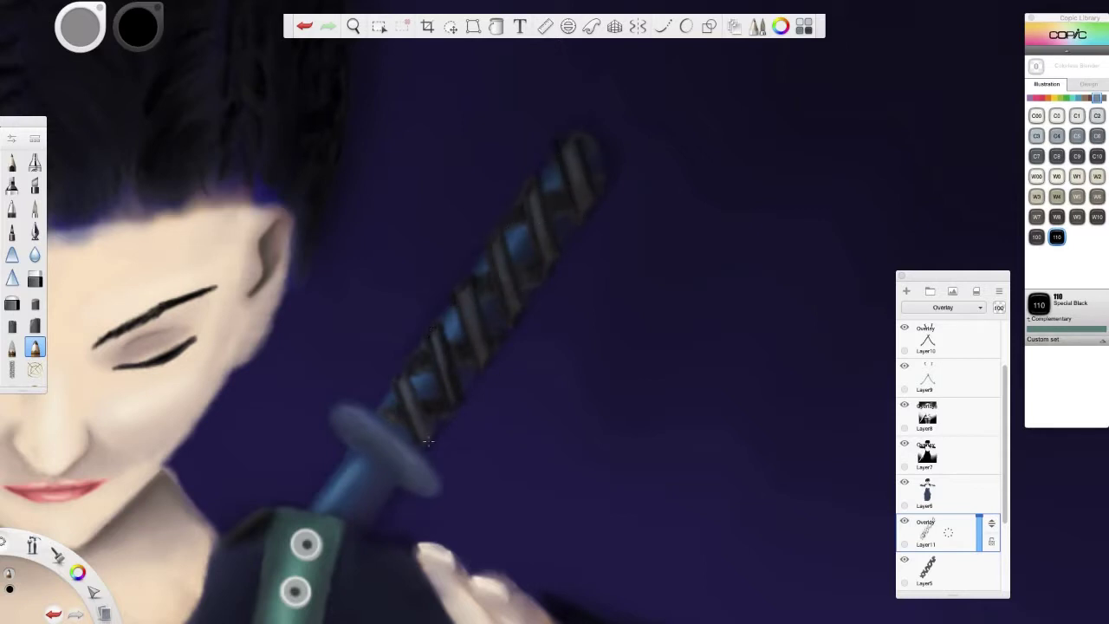
{"action": "key", "text": "b"}
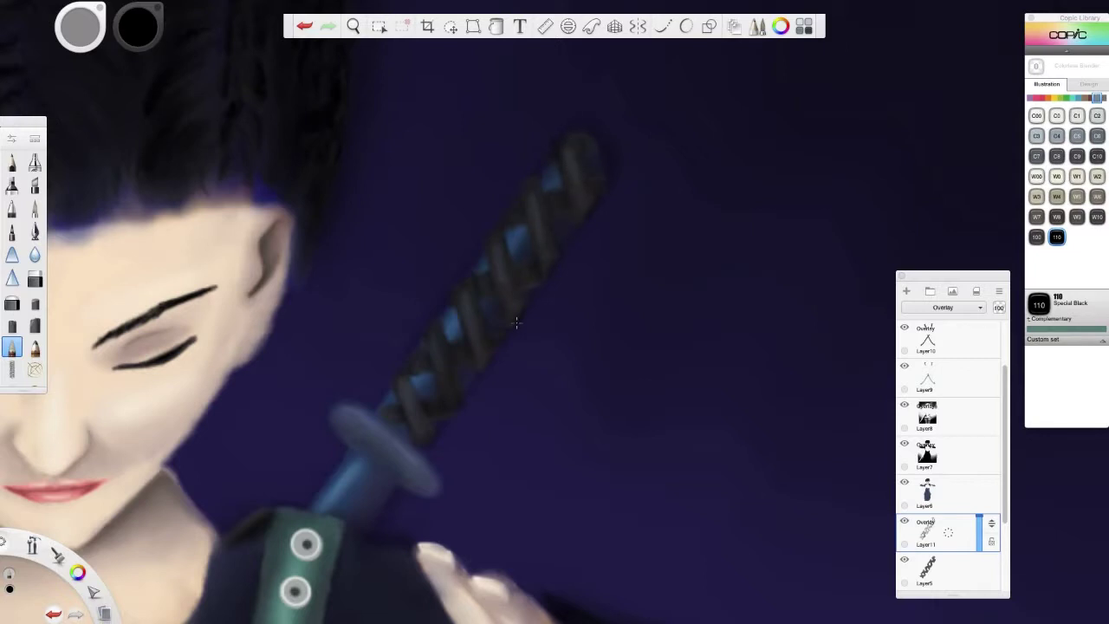
{"action": "key", "text": "p"}
{"action": "left_click_drag", "start_coordinate": [466, 341], "coordinate": [451, 373]}
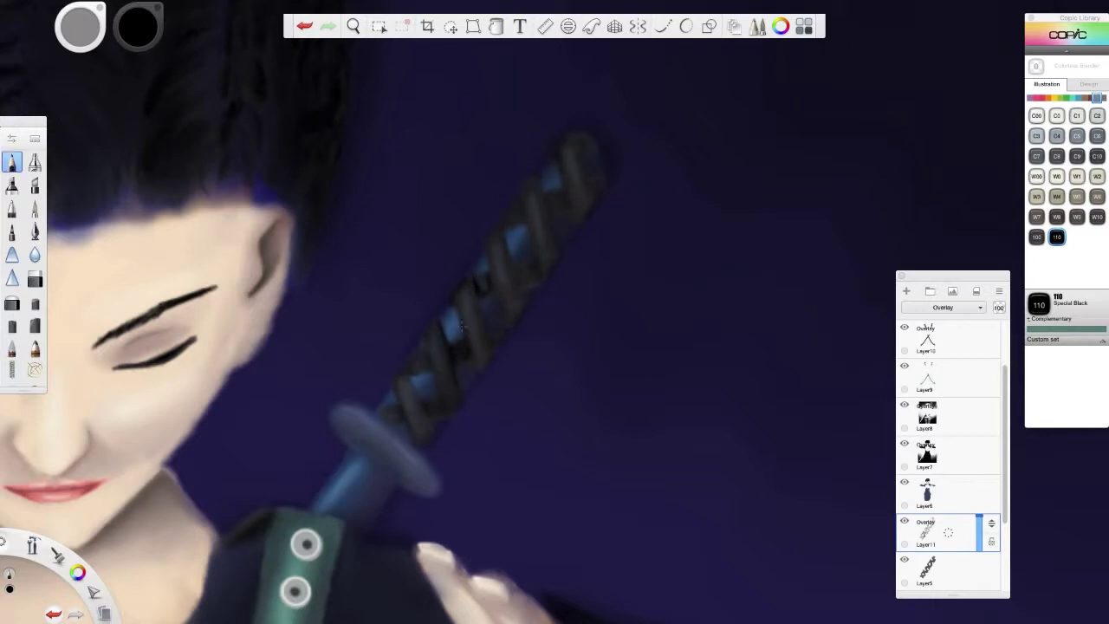
{"action": "left_click_drag", "start_coordinate": [478, 312], "coordinate": [491, 347]}
{"action": "mouse_move", "coordinate": [490, 284]}
{"action": "left_mouse_down"}
{"action": "mouse_move", "coordinate": [524, 275]}
{"action": "mouse_move", "coordinate": [553, 184]}
{"action": "left_mouse_up"}
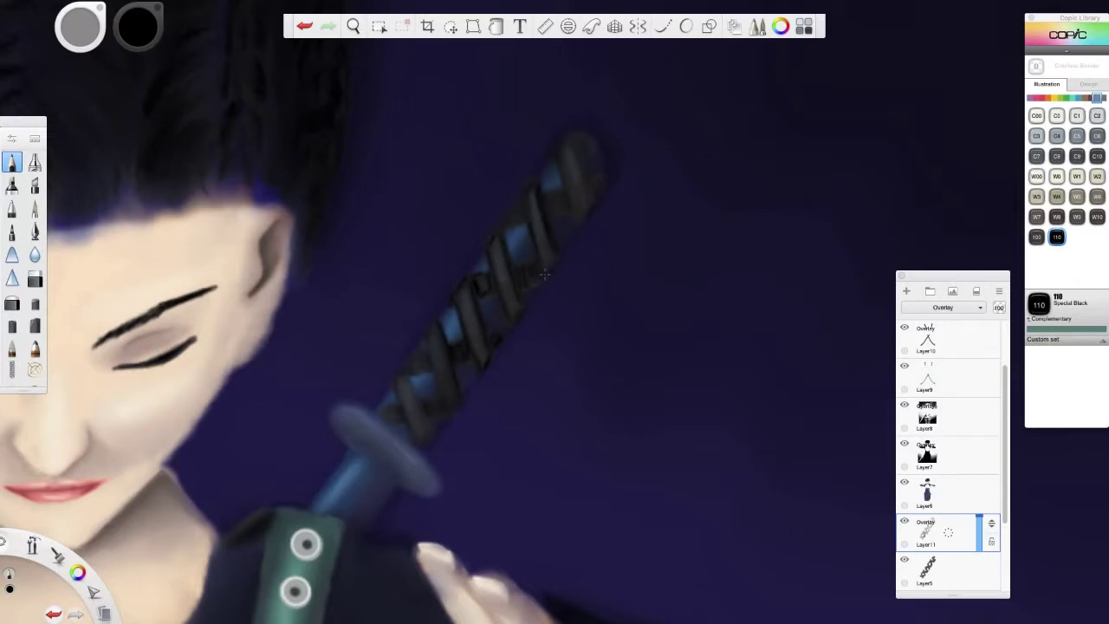
{"action": "mouse_move", "coordinate": [546, 278]}
{"action": "left_mouse_down"}
{"action": "mouse_move", "coordinate": [525, 213]}
{"action": "mouse_move", "coordinate": [569, 188]}
{"action": "mouse_move", "coordinate": [588, 130]}
{"action": "left_mouse_up"}
{"action": "left_click_drag", "start_coordinate": [584, 218], "coordinate": [597, 180]}
{"action": "mouse_move", "coordinate": [432, 339]}
{"action": "left_mouse_down"}
{"action": "mouse_move", "coordinate": [437, 388]}
{"action": "mouse_move", "coordinate": [460, 401]}
{"action": "left_mouse_up"}
{"action": "mouse_move", "coordinate": [416, 354]}
{"action": "left_mouse_down"}
{"action": "mouse_move", "coordinate": [428, 373]}
{"action": "mouse_move", "coordinate": [394, 416]}
{"action": "mouse_move", "coordinate": [378, 409]}
{"action": "left_mouse_up"}
Add highlights along the handle's wrap bands with C6 Cool Gray No.6 and C3 Cool Gray No.3 and blend them.
{"action": "left_click", "coordinate": [414, 411], "text": "alt"}
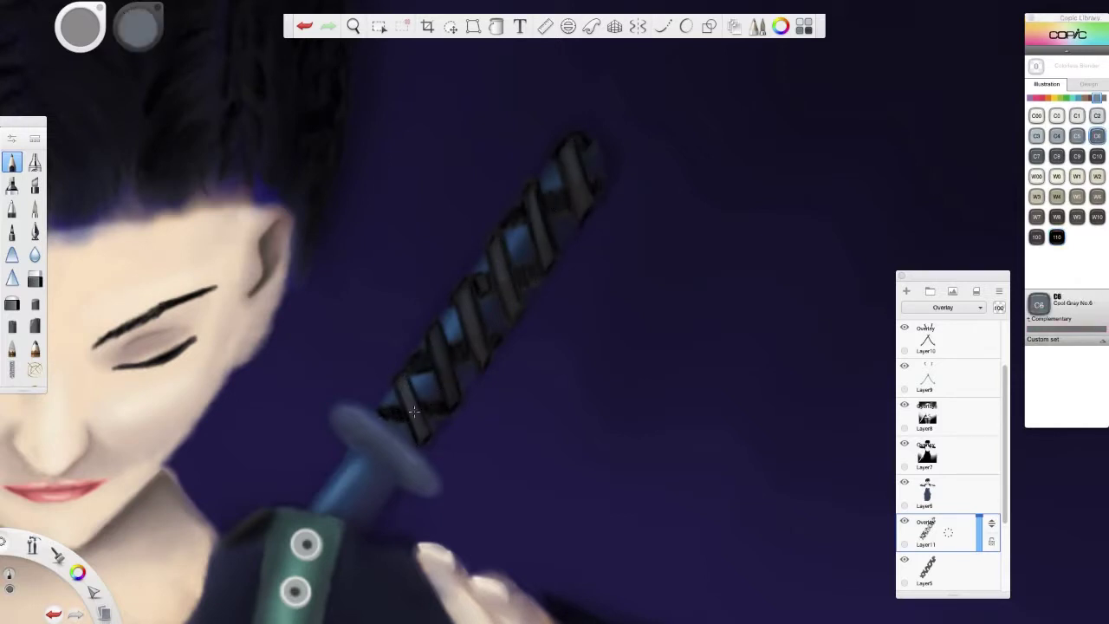
{"action": "left_click", "coordinate": [588, 173], "text": "alt"}
{"action": "left_click_drag", "start_coordinate": [543, 211], "coordinate": [499, 276]}
{"action": "left_click_drag", "start_coordinate": [475, 306], "coordinate": [465, 329]}
{"action": "left_click_drag", "start_coordinate": [453, 344], "coordinate": [434, 362]}
{"action": "left_click", "coordinate": [11, 347]}
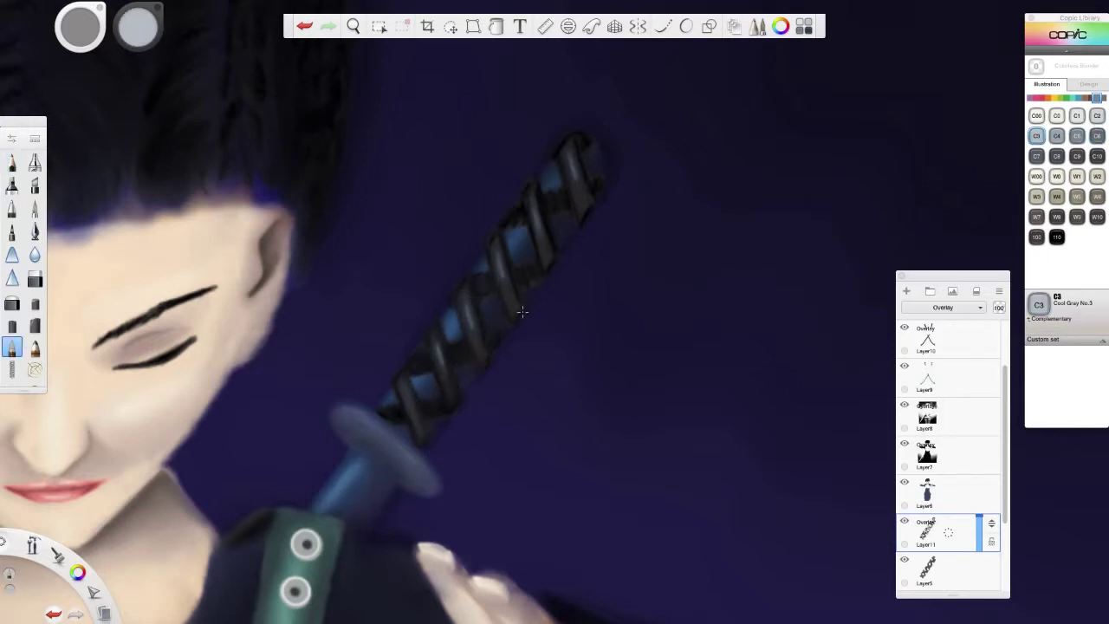
{"action": "left_click_drag", "start_coordinate": [470, 328], "coordinate": [468, 306]}
{"action": "left_click_drag", "start_coordinate": [502, 275], "coordinate": [500, 253]}
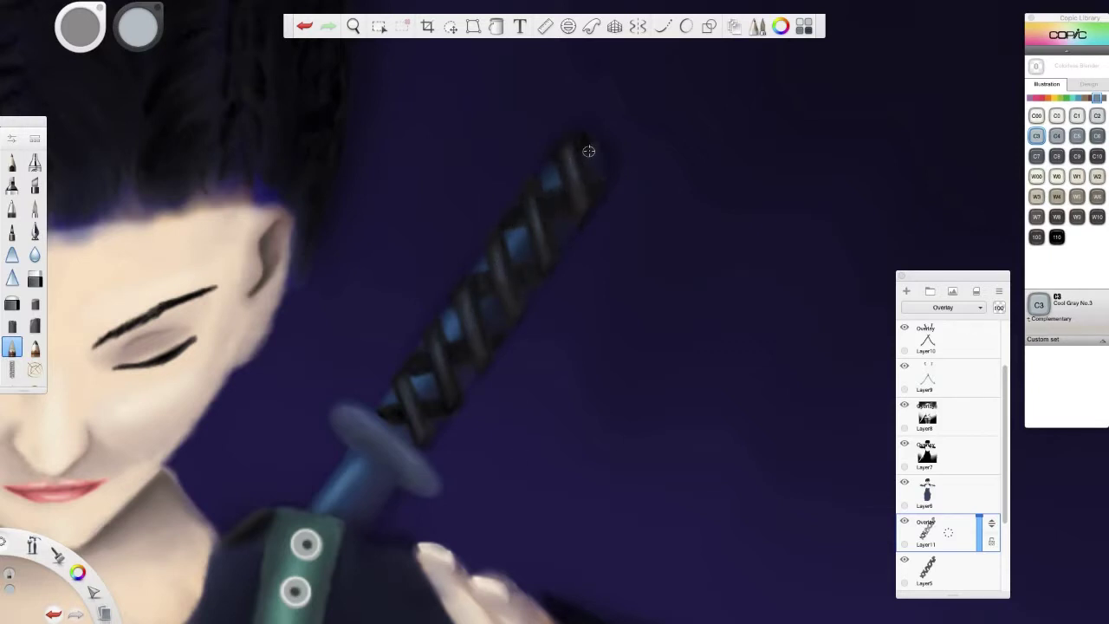
On Layer3, highlight the sword guard's rim with C00 Cool Gray No.00, shade it with 110 Special Black, and blend.
{"action": "scroll", "coordinate": [658, 303], "scroll_direction": "down", "scroll_amount": 5}
{"action": "scroll", "coordinate": [693, 338], "scroll_direction": "up", "scroll_amount": 3}
{"action": "left_click_drag", "start_coordinate": [1008, 506], "coordinate": [1008, 566]}
{"action": "left_click", "coordinate": [941, 511]}
{"action": "left_click", "coordinate": [1036, 115]}
{"action": "left_click", "coordinate": [13, 162]}
{"action": "mouse_move", "coordinate": [429, 312]}
{"action": "left_mouse_down"}
{"action": "mouse_move", "coordinate": [478, 352]}
{"action": "mouse_move", "coordinate": [445, 340]}
{"action": "mouse_move", "coordinate": [460, 354]}
{"action": "left_mouse_up"}
{"action": "left_click", "coordinate": [1057, 237]}
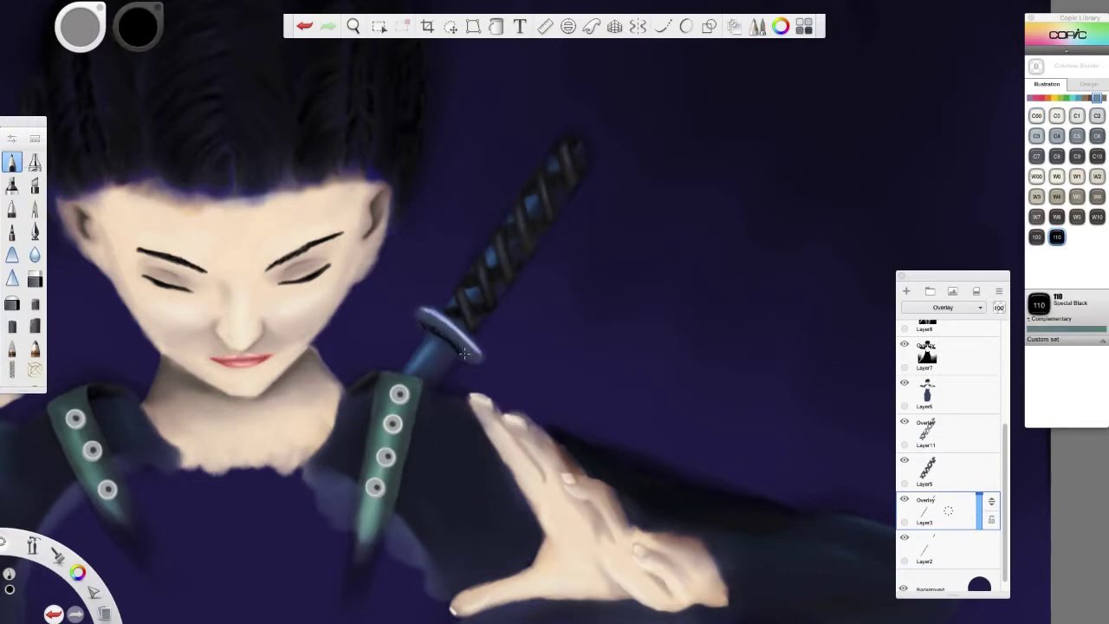
{"action": "left_click", "coordinate": [12, 347]}
{"action": "left_click_drag", "start_coordinate": [423, 311], "coordinate": [477, 348]}
On Layer8, paint soft highlights and fold lines on both trouser legs with C4, C5 and C2 Cool Gray and blend them.
{"action": "left_click", "coordinate": [673, 162]}
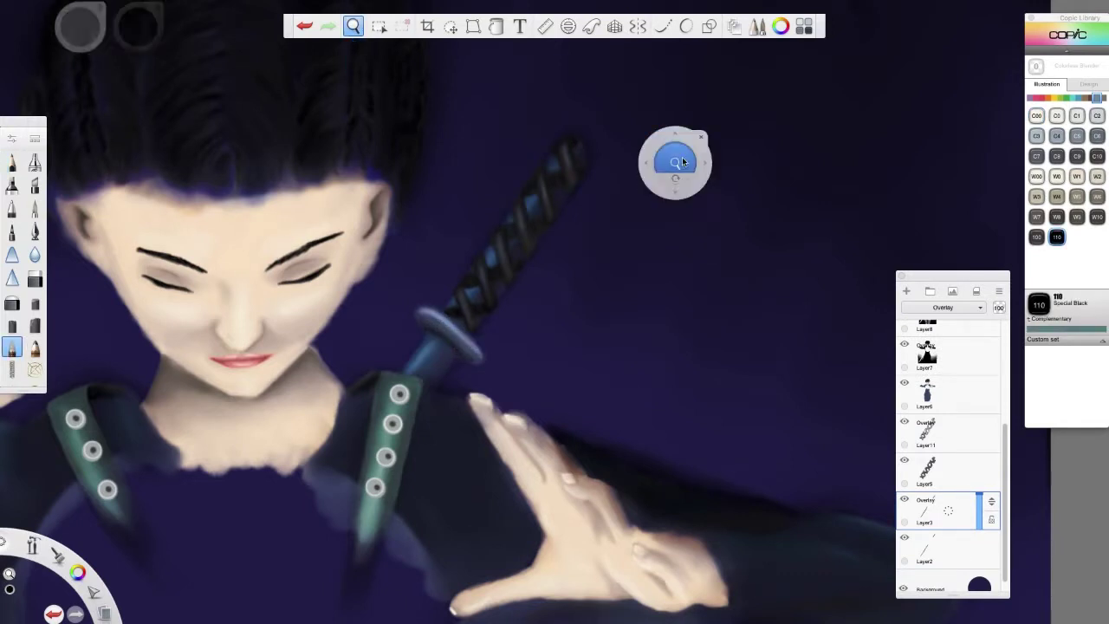
{"action": "scroll", "coordinate": [674, 161], "scroll_direction": "down", "scroll_amount": 5}
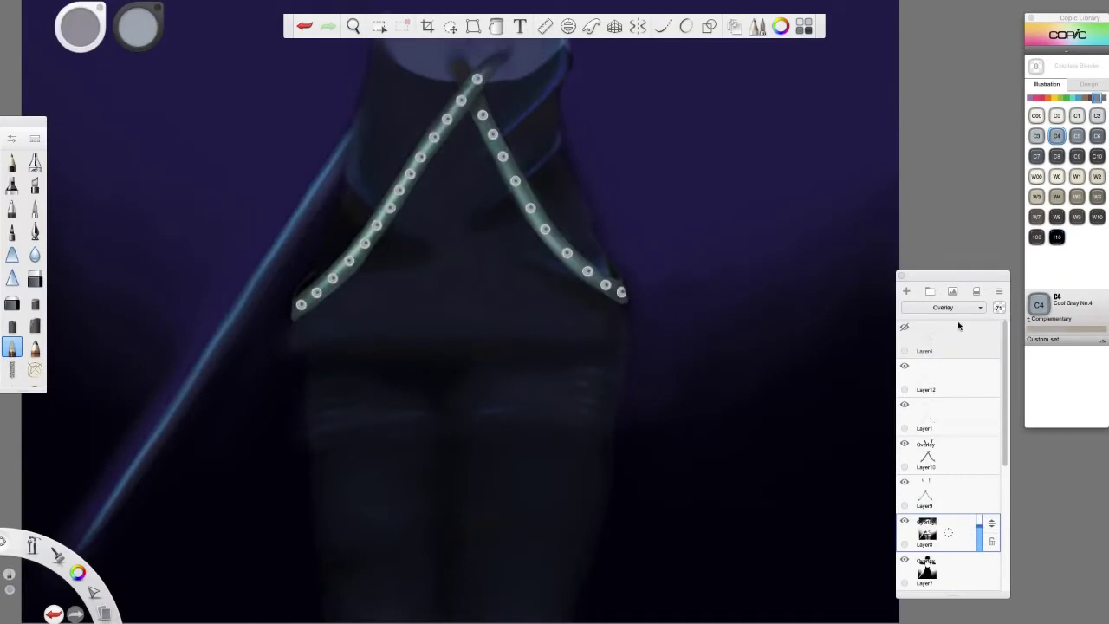
{"action": "key", "text": "e"}
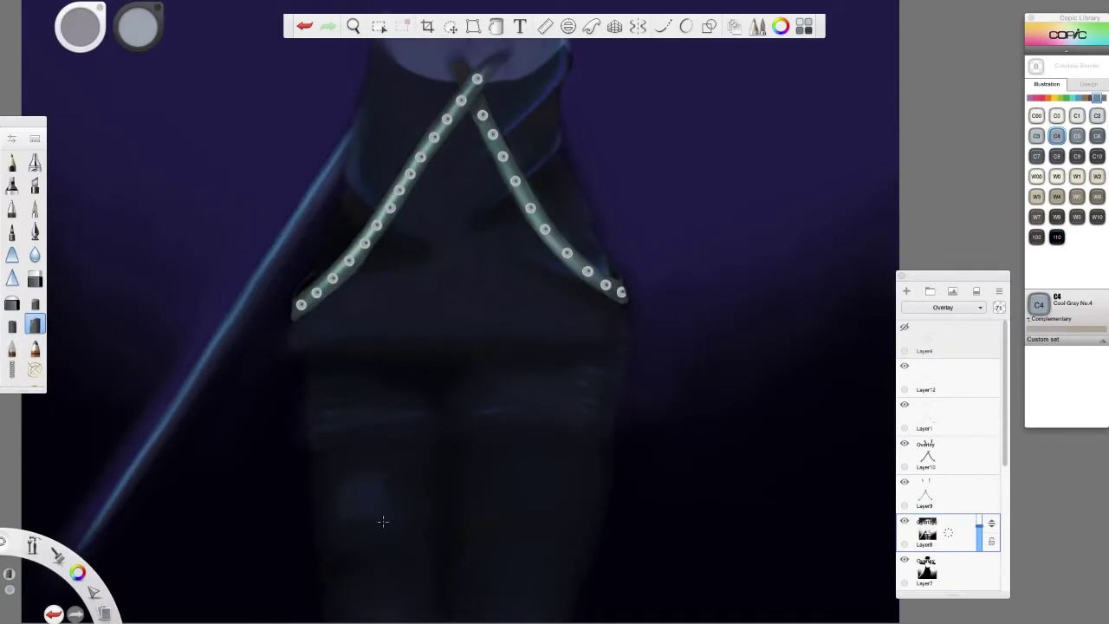
{"action": "left_click", "coordinate": [542, 589], "text": "alt"}
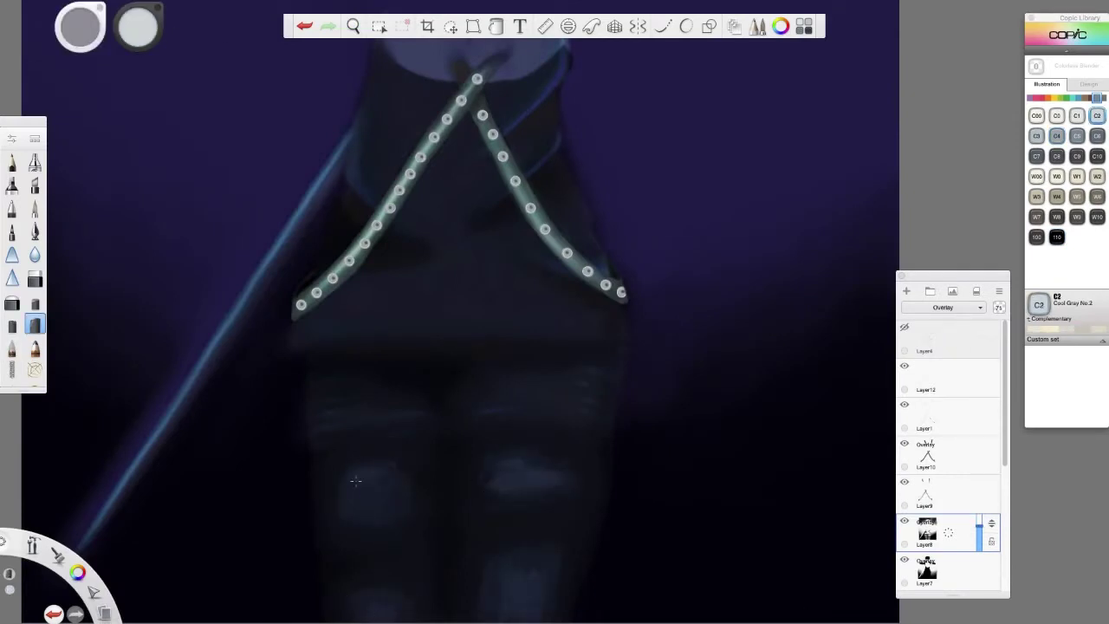
{"action": "left_click", "coordinate": [322, 409], "text": "alt"}
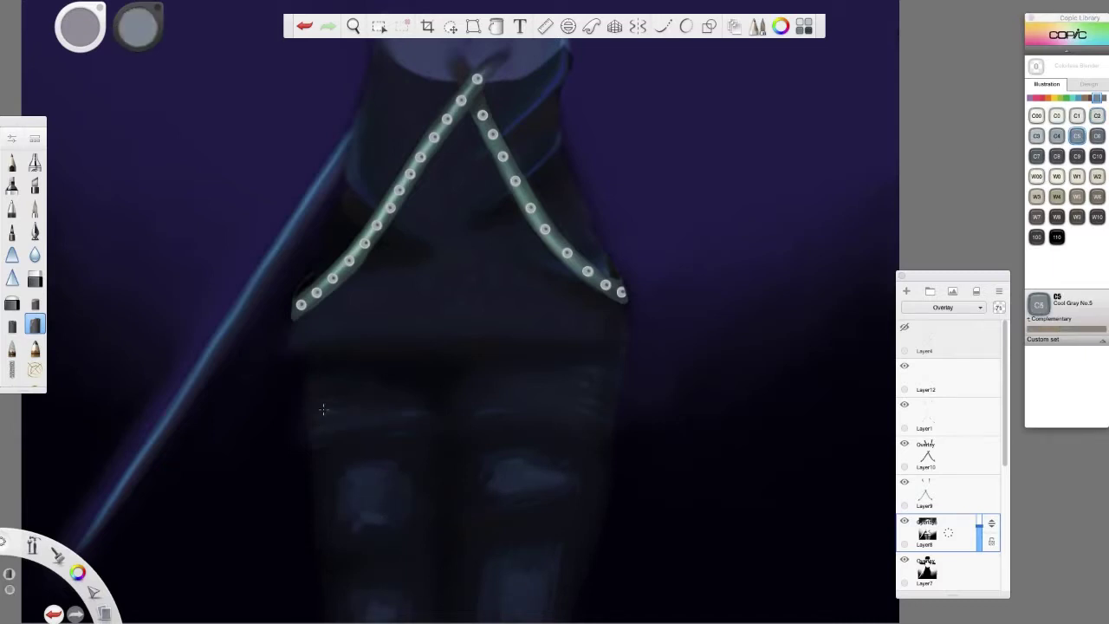
{"action": "left_click", "coordinate": [321, 425], "text": "alt"}
{"action": "left_click", "coordinate": [12, 346]}
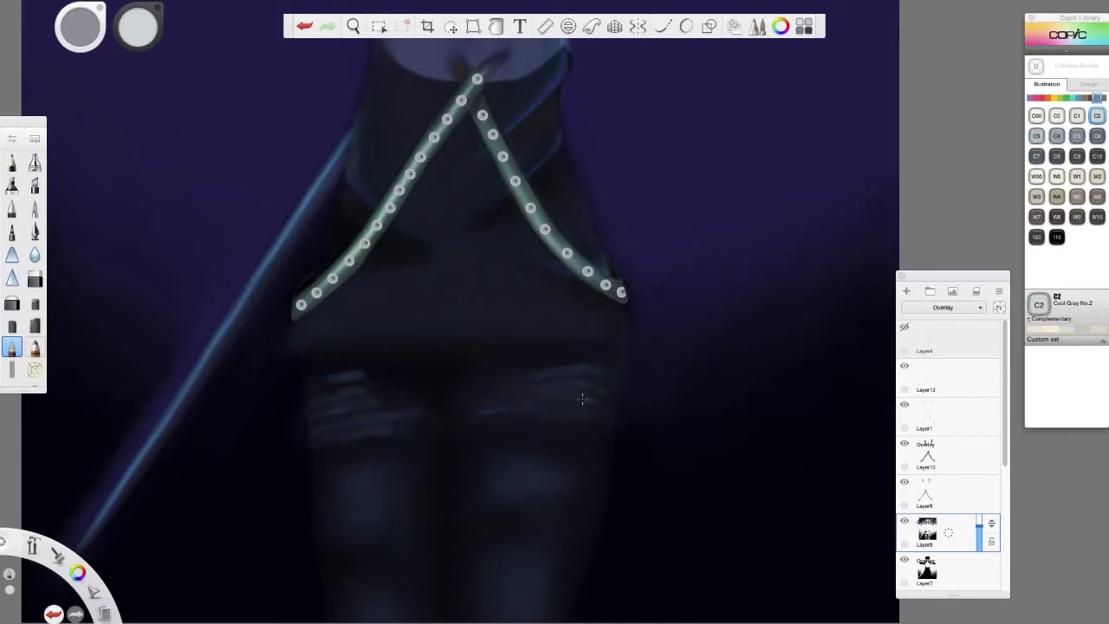
Brighten the fold lines across both upper legs with C2 and C00 Cool Gray and blend them into the fabric.
{"action": "left_click", "coordinate": [34, 346]}
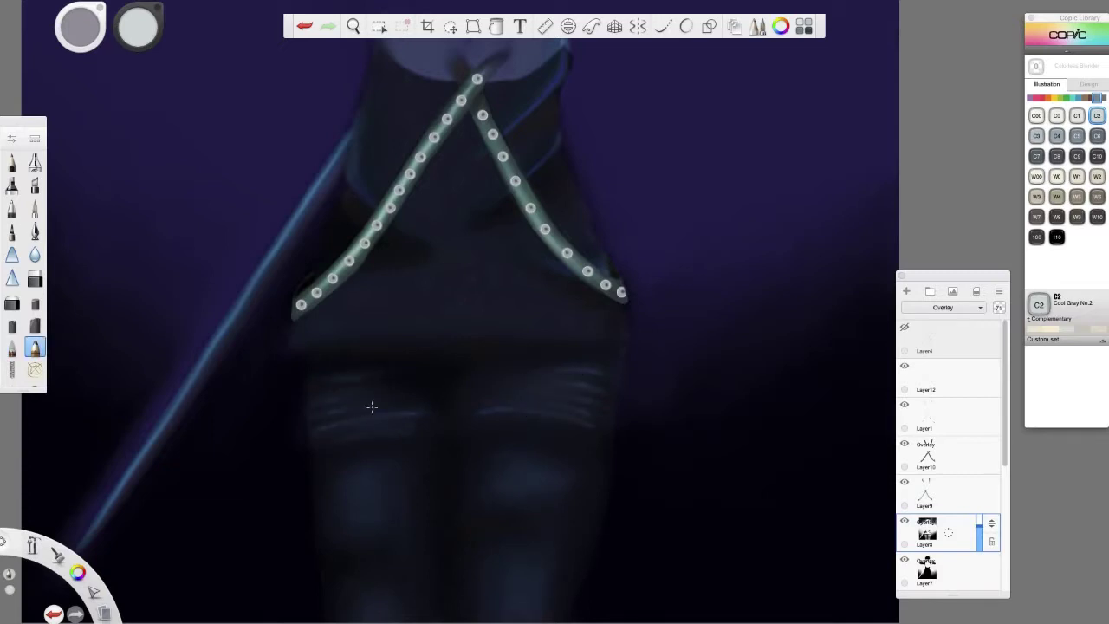
{"action": "left_click_drag", "start_coordinate": [348, 379], "coordinate": [326, 382]}
{"action": "left_click_drag", "start_coordinate": [346, 397], "coordinate": [322, 401]}
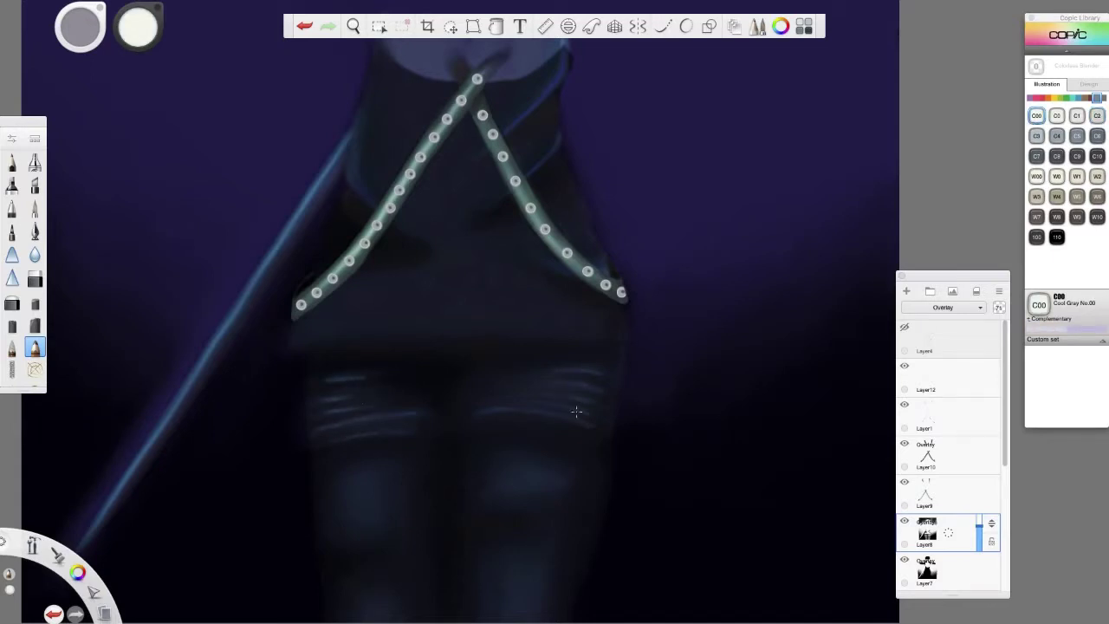
{"action": "key", "text": "e"}
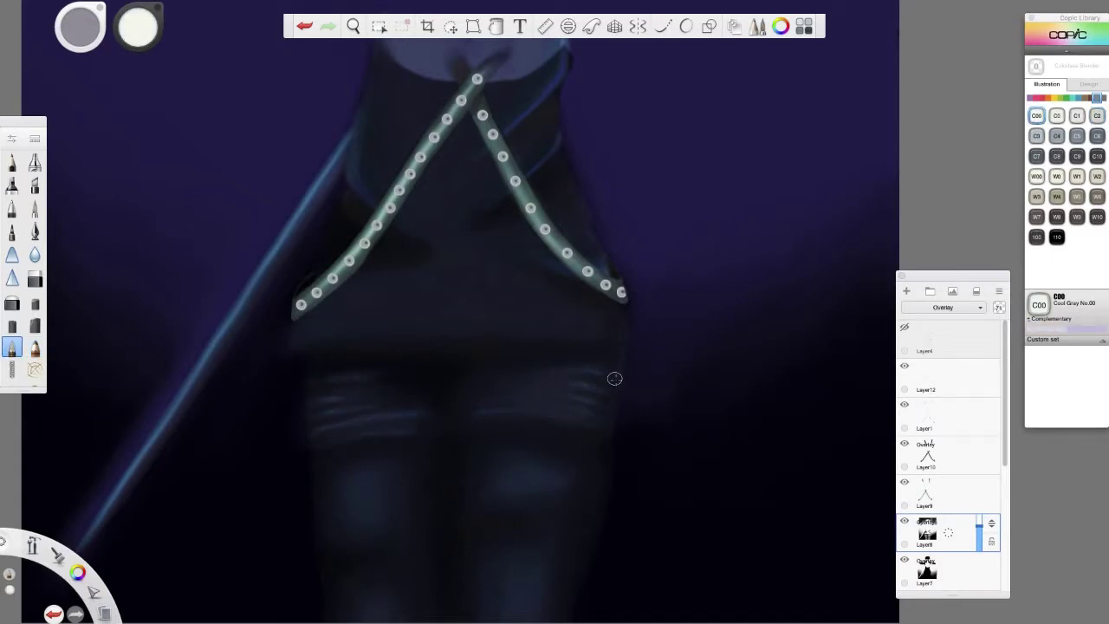
{"action": "key", "text": "Tab"}
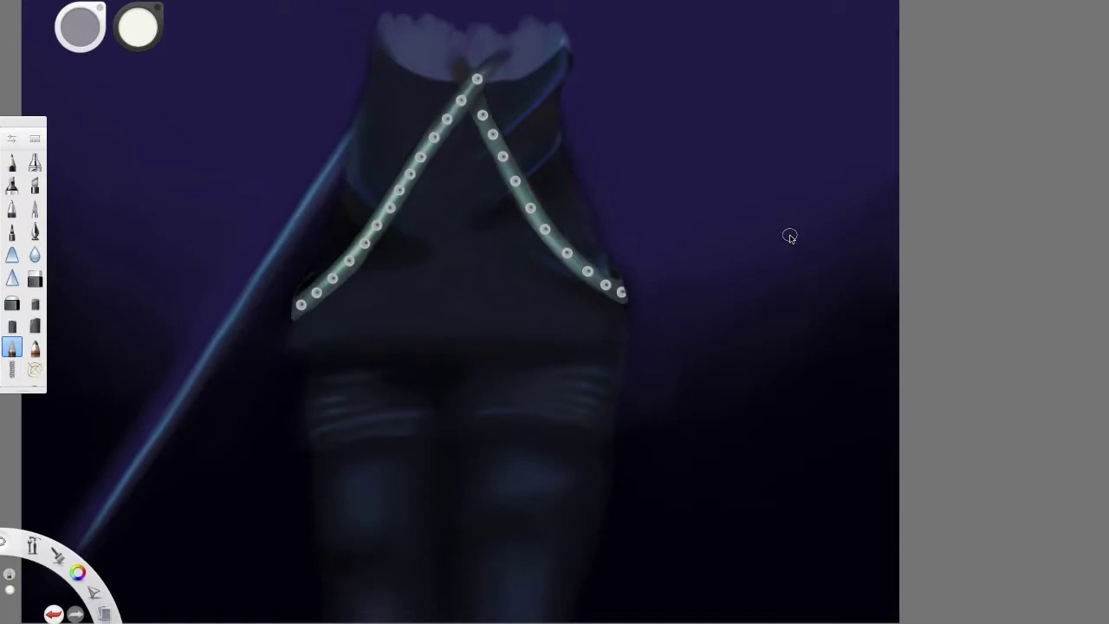
{"action": "key", "text": "Tab"}
Refine the upper-leg folds with C00 and C10 Cool Gray, add C00 strokes to the knee highlights, and blend them.
{"action": "key", "text": "p"}
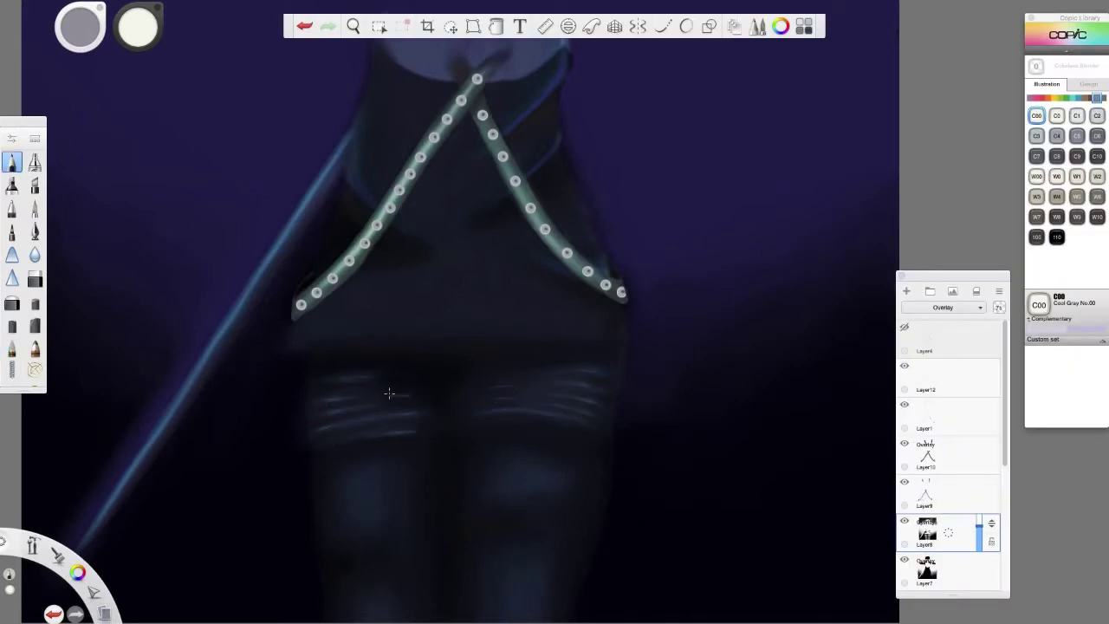
{"action": "key", "text": "e"}
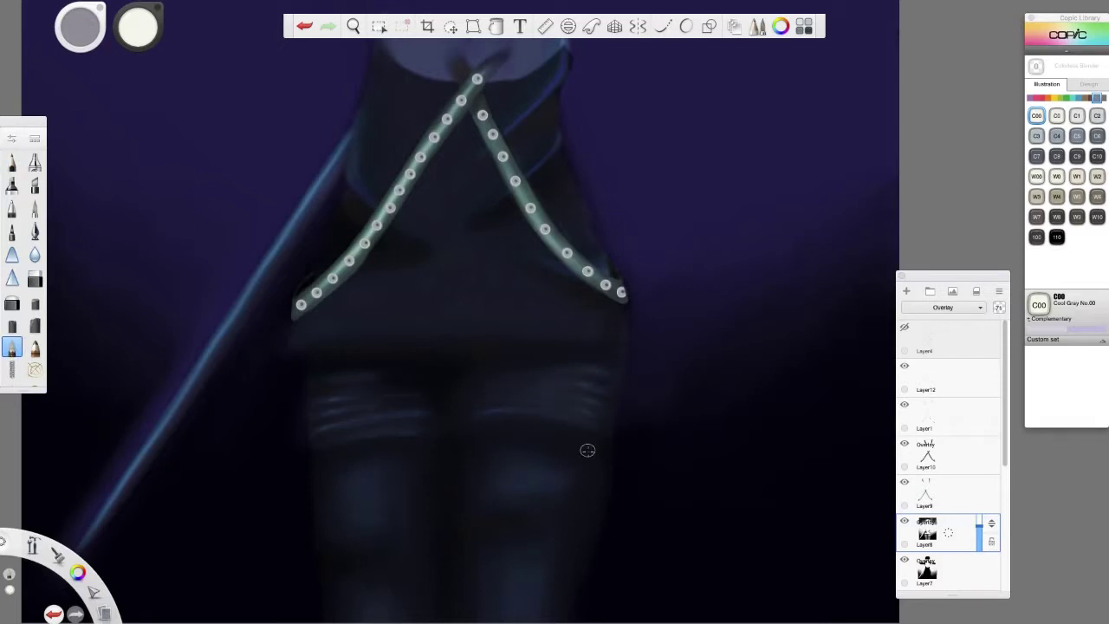
{"action": "key", "text": "p"}
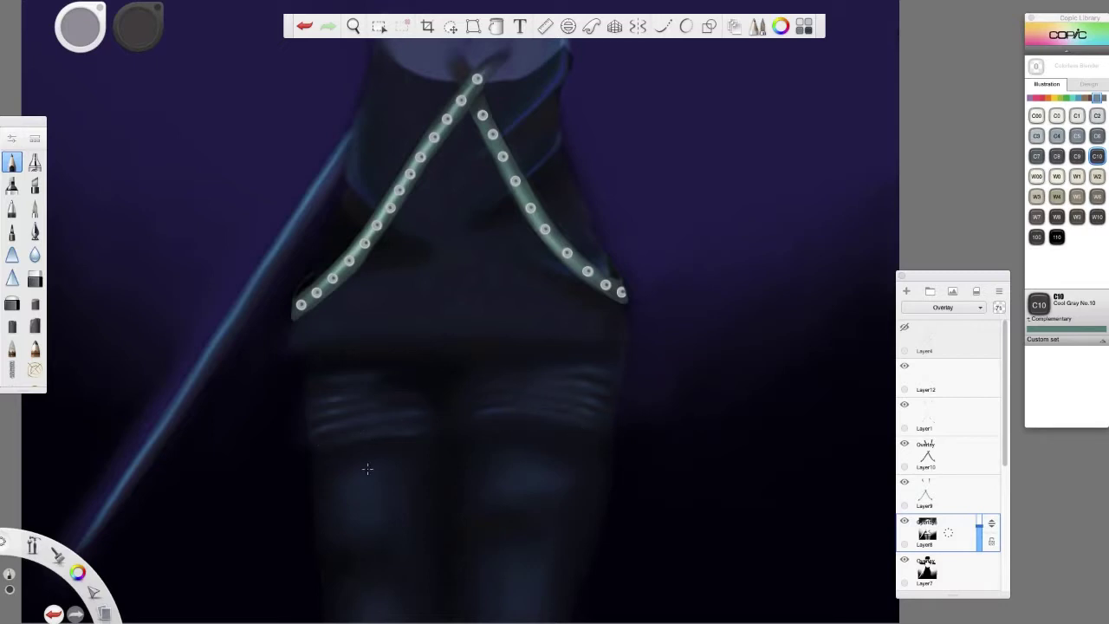
{"action": "key", "text": "e"}
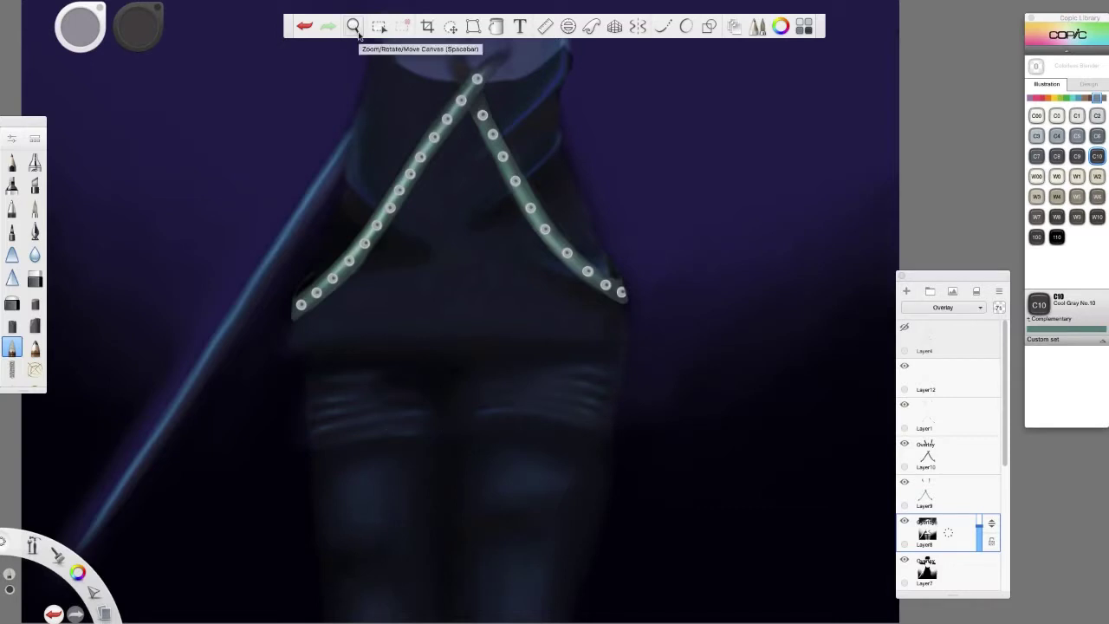
{"action": "key", "text": "e"}
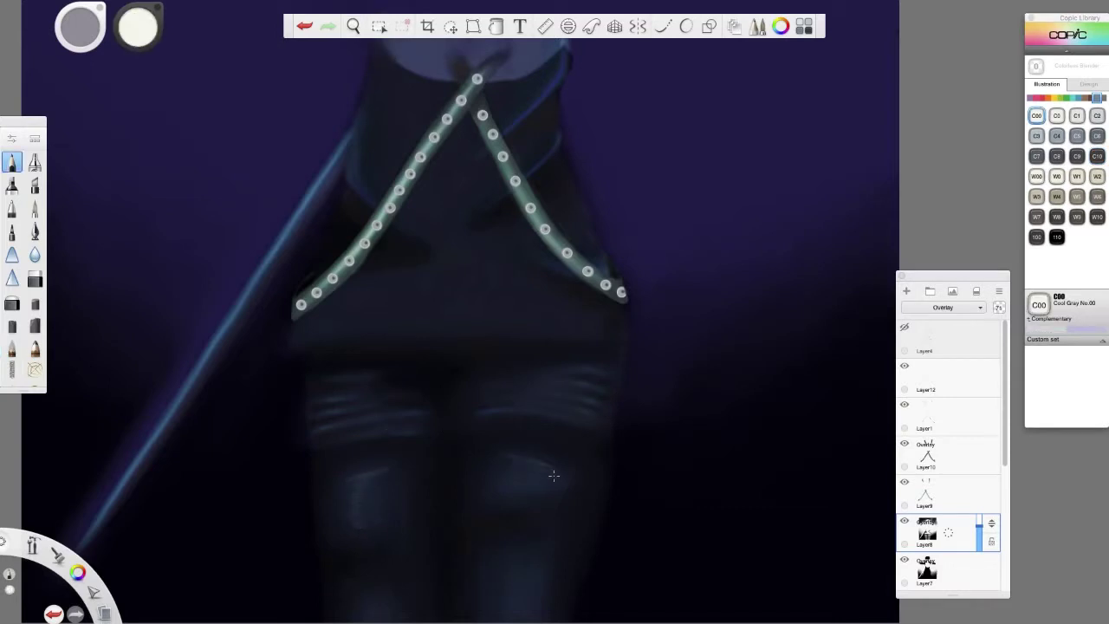
{"action": "key", "text": "e"}
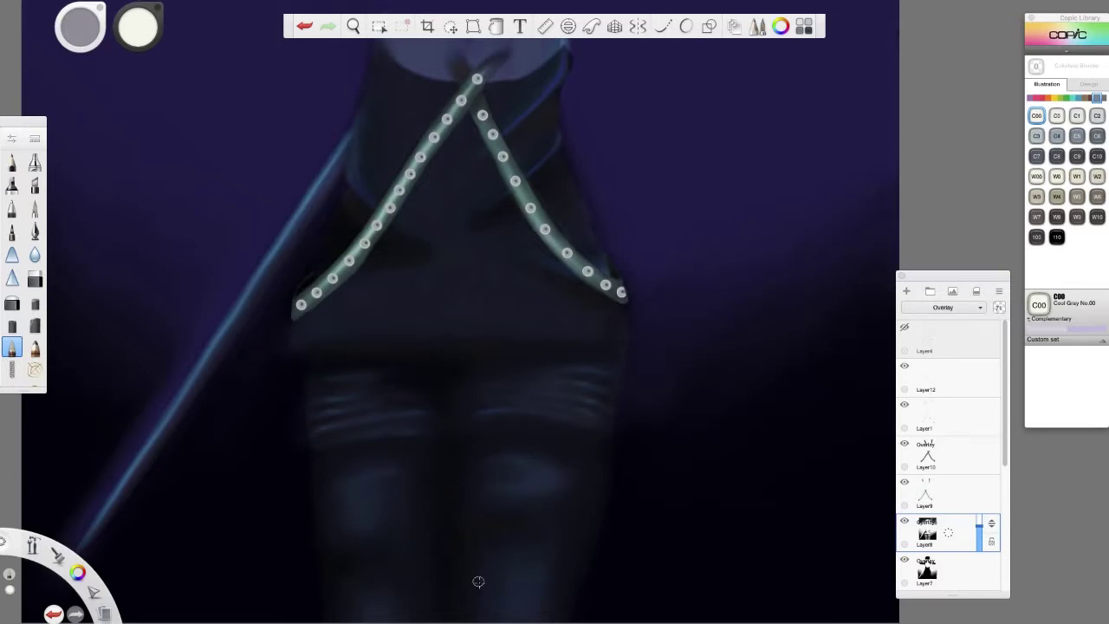
Paint highlights along the waist folds and lower hem of the tunic with C4 and C00 Cool Gray and blend them.
{"action": "scroll", "coordinate": [479, 581], "scroll_direction": "down", "scroll_amount": 3}
{"action": "scroll", "coordinate": [673, 278], "scroll_direction": "up", "scroll_amount": 4}
{"action": "key", "text": "e"}
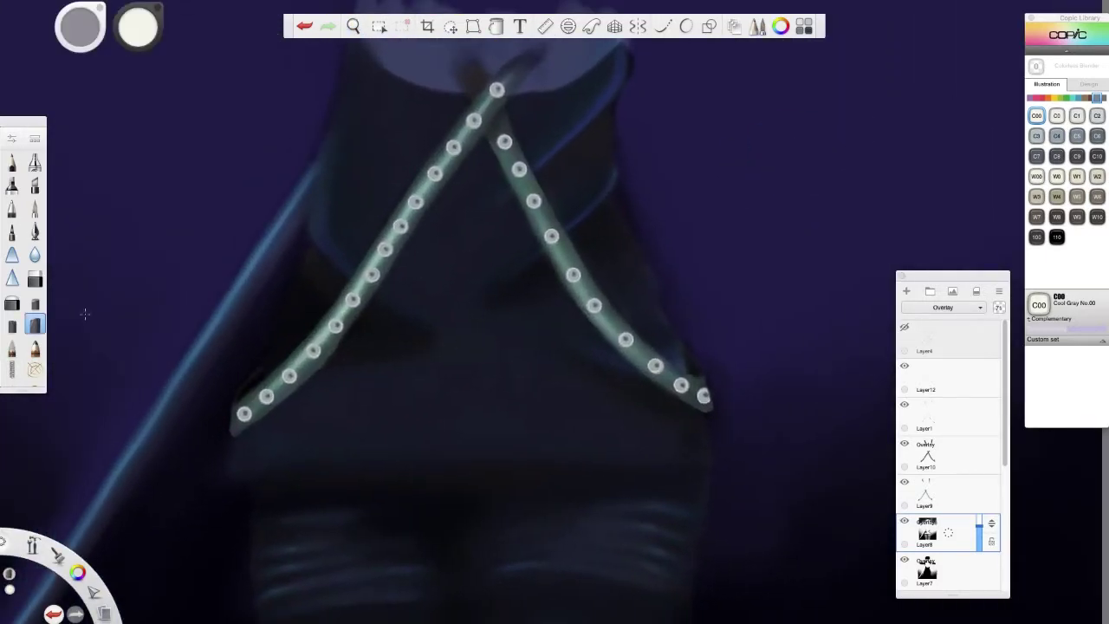
{"action": "key", "text": "e"}
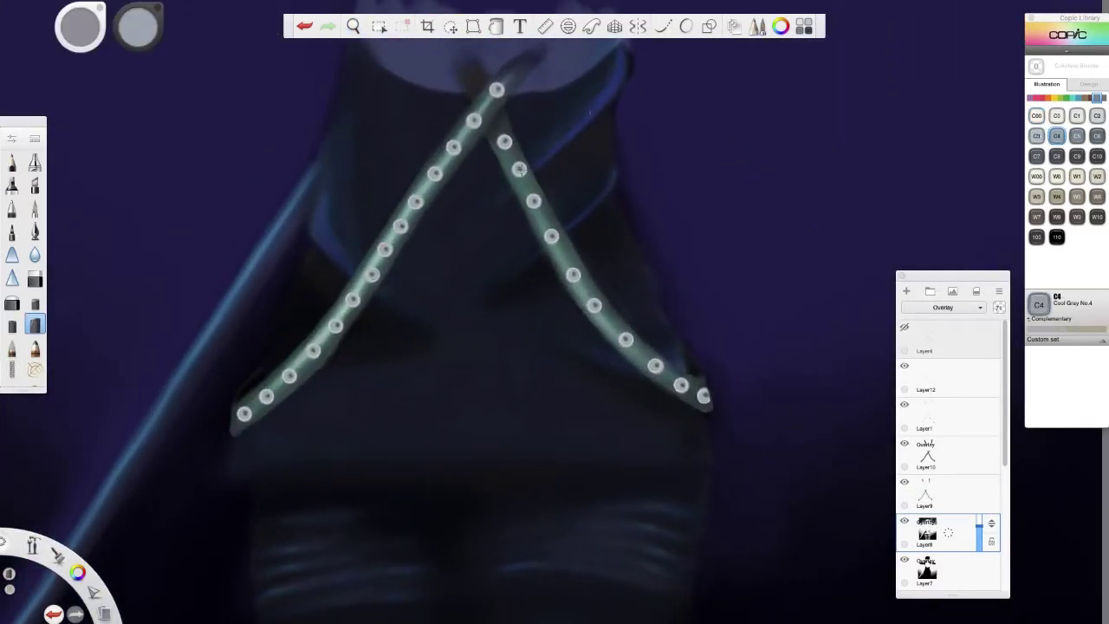
{"action": "left_click_drag", "start_coordinate": [636, 360], "coordinate": [618, 369]}
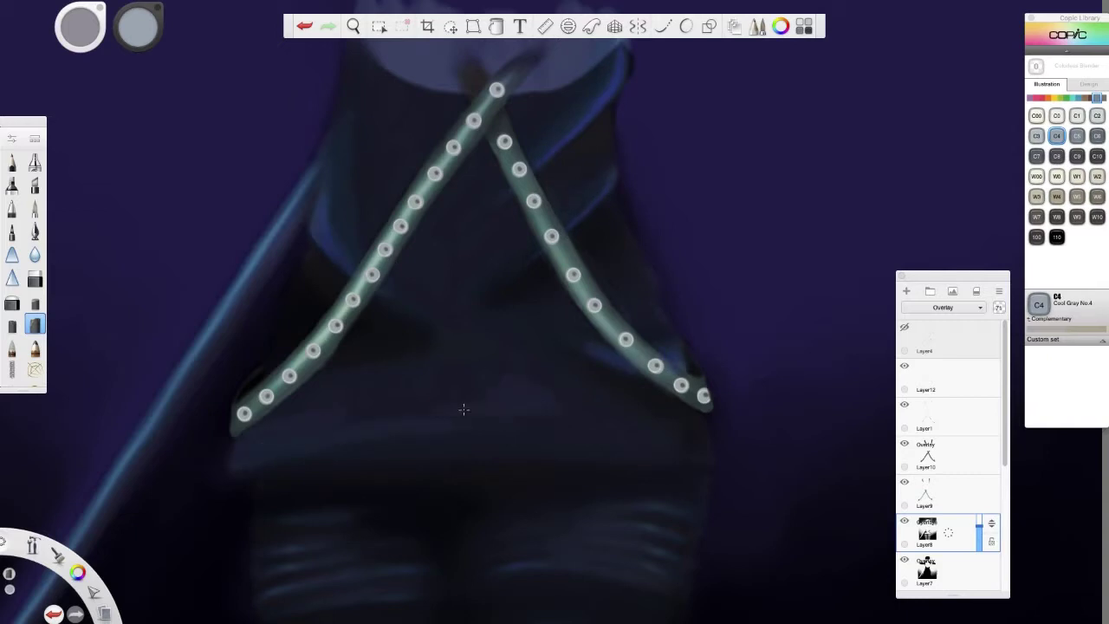
{"action": "left_click", "coordinate": [464, 437], "text": "alt"}
{"action": "key", "text": "e"}
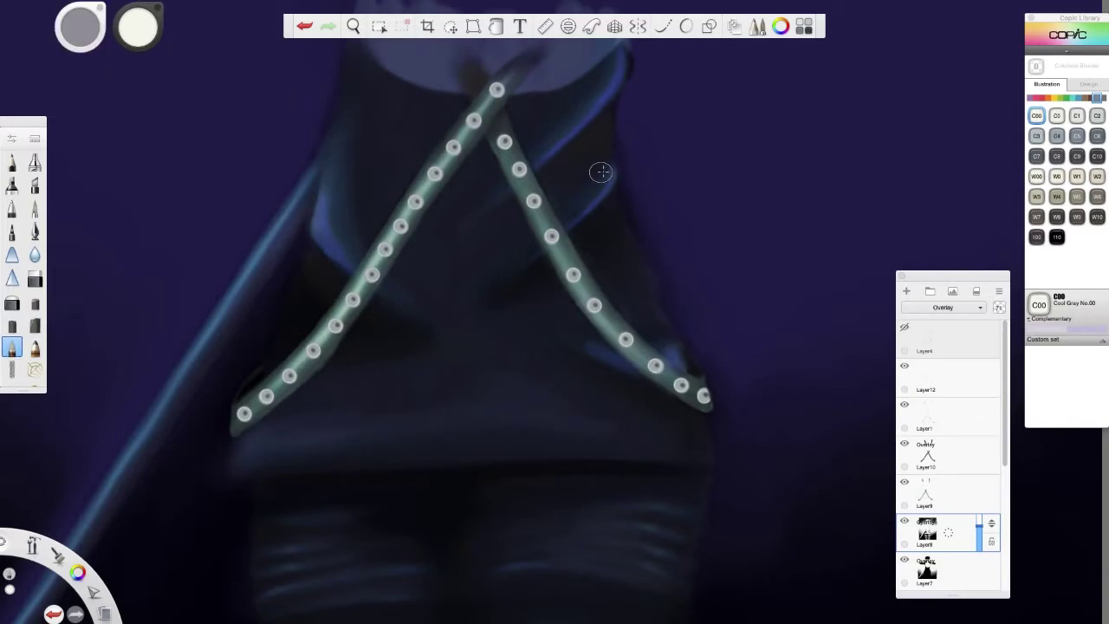
Paint shadows on the sleeve opposite the sword handle, around the hand and under the arm, with 110 Special Black.
{"action": "scroll", "coordinate": [688, 321], "scroll_direction": "down", "scroll_amount": 5}
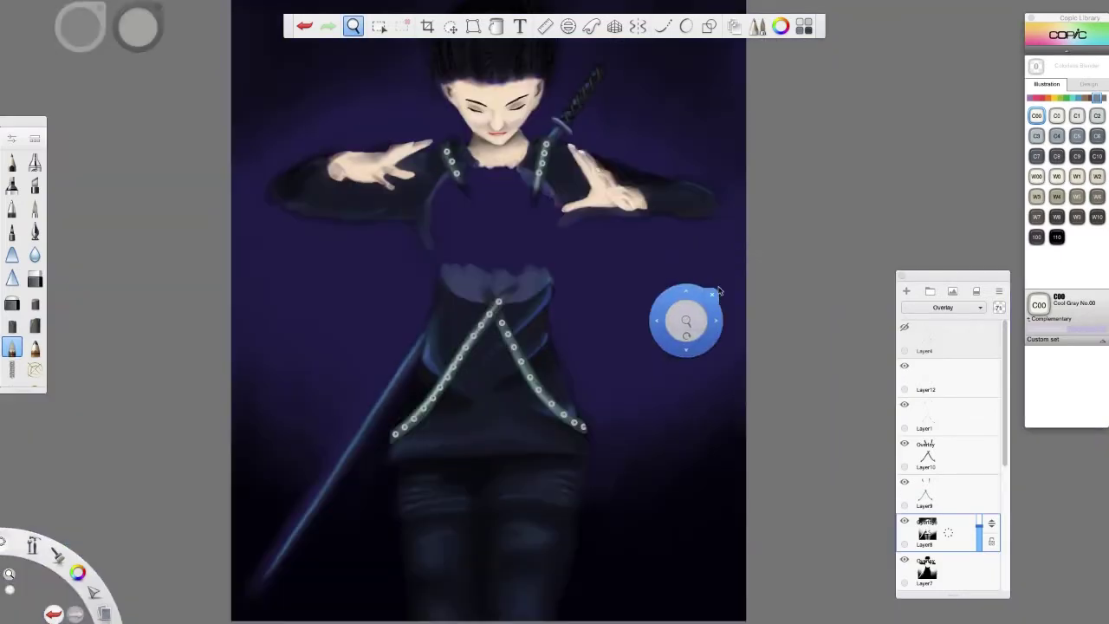
{"action": "scroll", "coordinate": [528, 329], "scroll_direction": "up", "scroll_amount": 5}
{"action": "left_click", "coordinate": [1057, 238]}
{"action": "mouse_move", "coordinate": [197, 269]}
{"action": "left_mouse_down"}
{"action": "mouse_move", "coordinate": [358, 244]}
{"action": "mouse_move", "coordinate": [393, 250]}
{"action": "mouse_move", "coordinate": [400, 197]}
{"action": "left_mouse_up"}
{"action": "left_click_drag", "start_coordinate": [433, 295], "coordinate": [463, 408]}
{"action": "left_click_drag", "start_coordinate": [472, 238], "coordinate": [451, 351]}
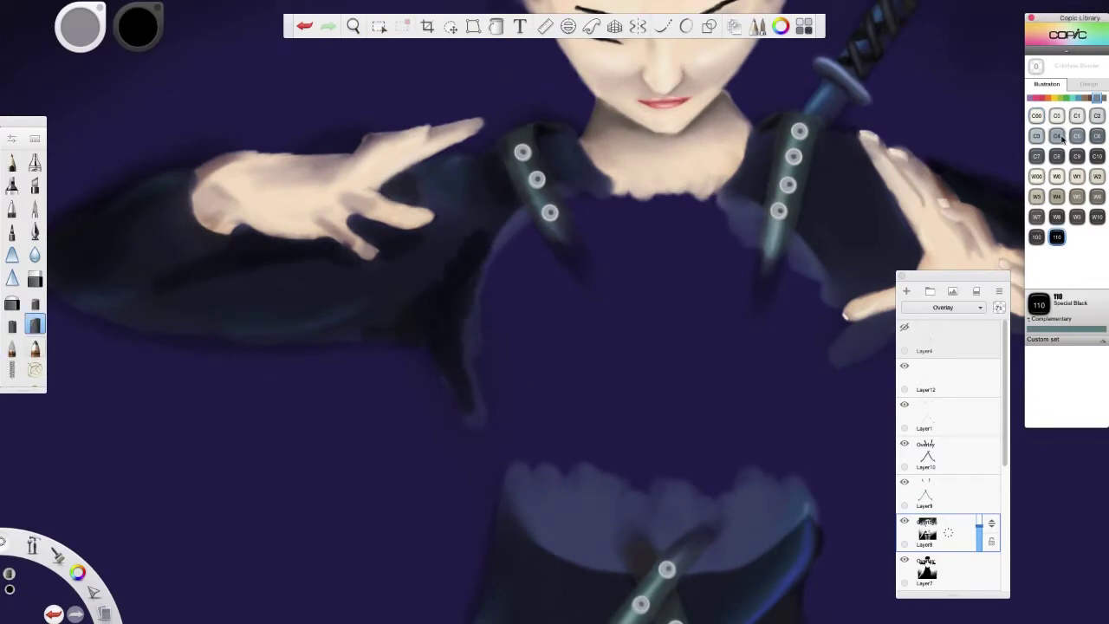
Add highlights to the shoulder and outer edges of the same sleeve with C4 and C00 Cool Gray and blend them.
{"action": "left_click", "coordinate": [1057, 135]}
{"action": "left_click_drag", "start_coordinate": [107, 214], "coordinate": [184, 173]}
{"action": "left_click", "coordinate": [1036, 115]}
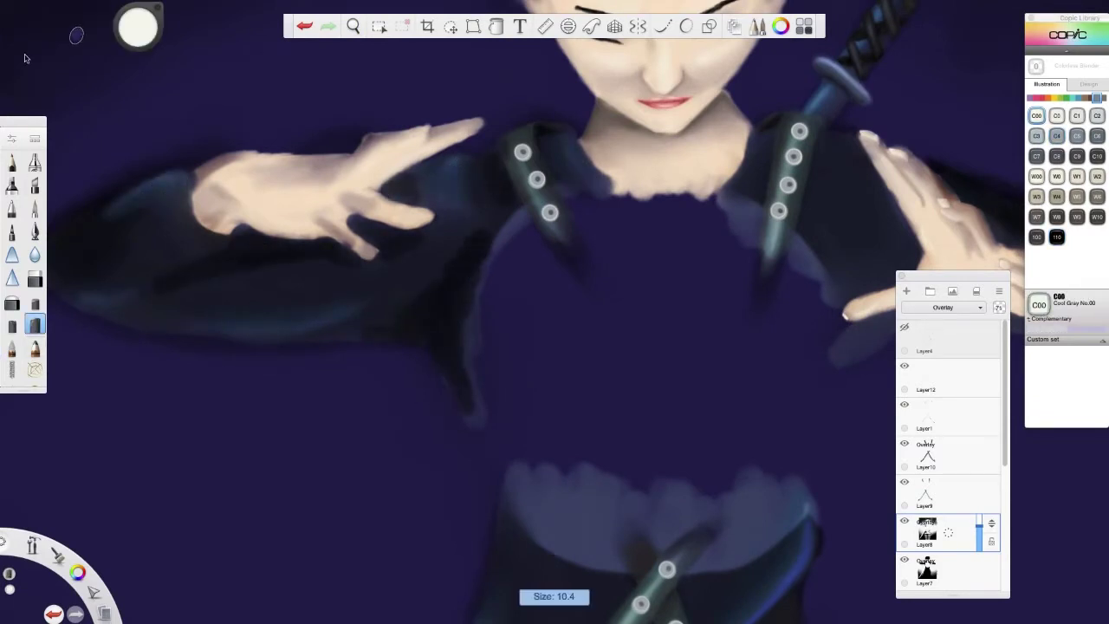
{"action": "left_click", "coordinate": [12, 347]}
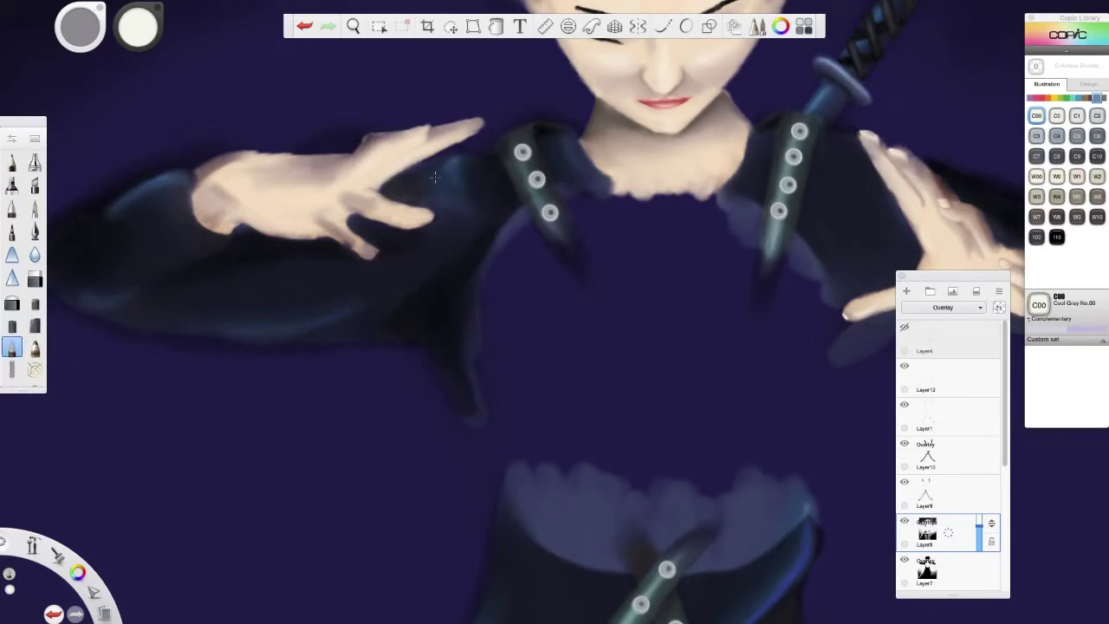
Paint shadows on the sword-side sleeve, around the hand and along the arm's underside, with 110 Special Black and blend them.
{"action": "scroll", "coordinate": [657, 207], "scroll_direction": "right", "scroll_amount": 5}
{"action": "left_click", "coordinate": [34, 325]}
{"action": "left_click", "coordinate": [1056, 237]}
{"action": "mouse_move", "coordinate": [799, 319]}
{"action": "left_mouse_down"}
{"action": "mouse_move", "coordinate": [572, 322]}
{"action": "mouse_move", "coordinate": [703, 324]}
{"action": "left_mouse_up"}
{"action": "left_click_drag", "start_coordinate": [726, 226], "coordinate": [714, 239]}
{"action": "left_click_drag", "start_coordinate": [754, 243], "coordinate": [733, 253]}
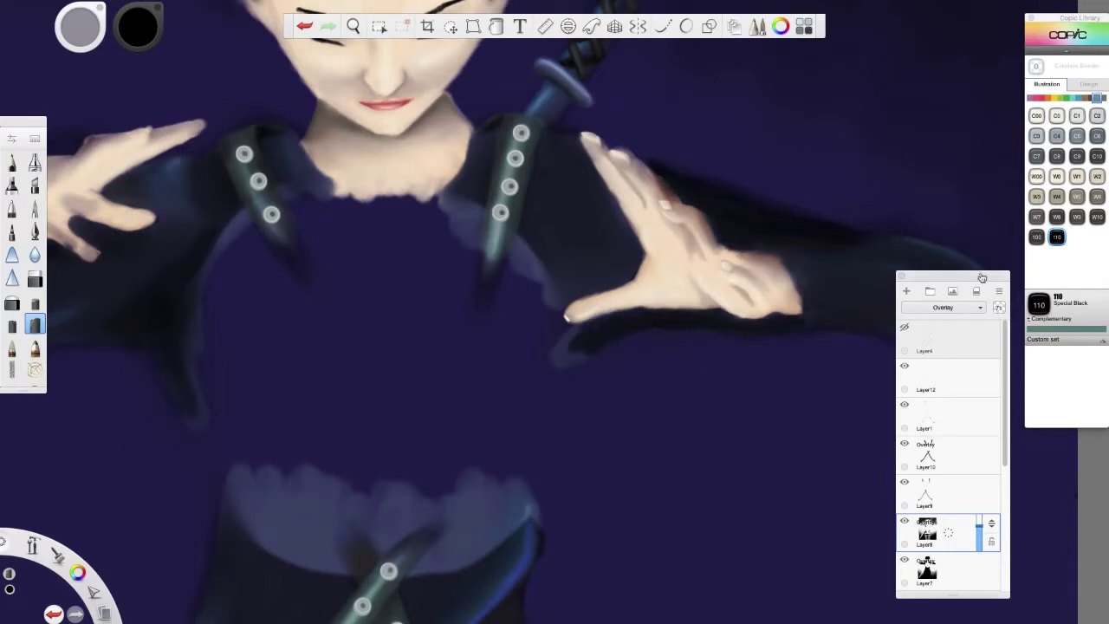
{"action": "left_click_drag", "start_coordinate": [982, 278], "coordinate": [989, 390]}
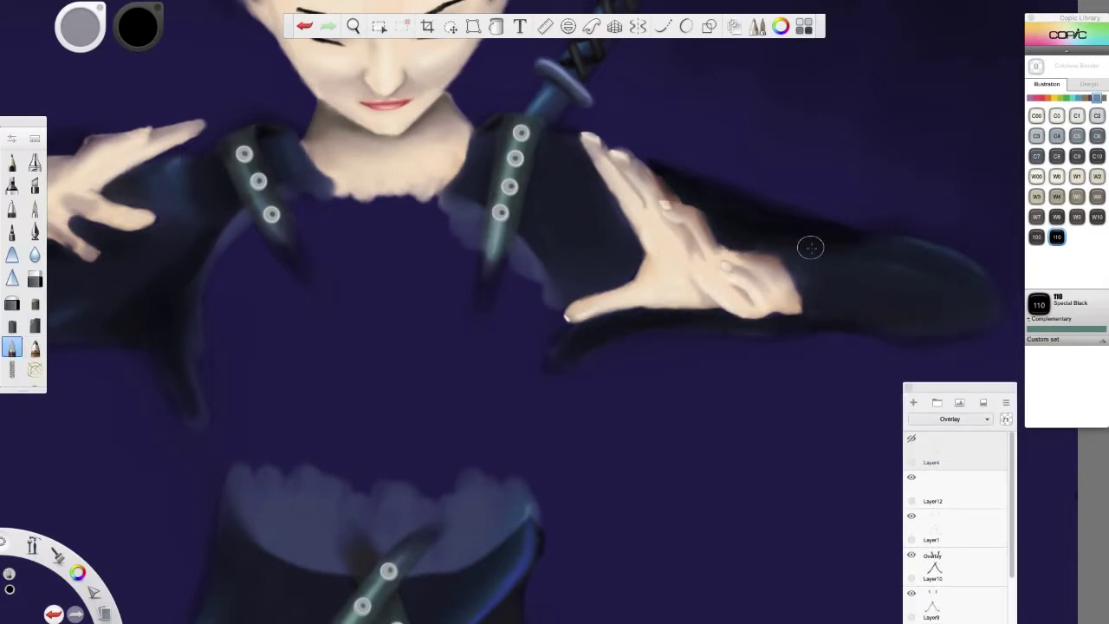
Add highlights to the sword-side sleeve along the forearm and elbow with C3 and C00 Cool Gray and blend them.
{"action": "left_click", "coordinate": [1037, 135]}
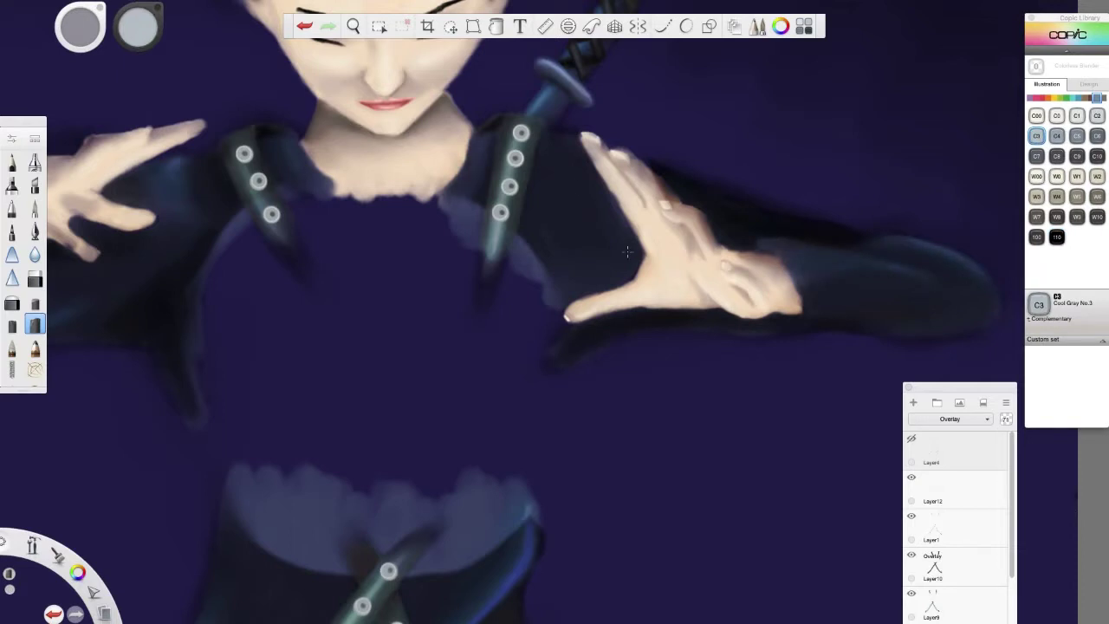
{"action": "left_click", "coordinate": [1037, 115]}
{"action": "key", "text": "e"}
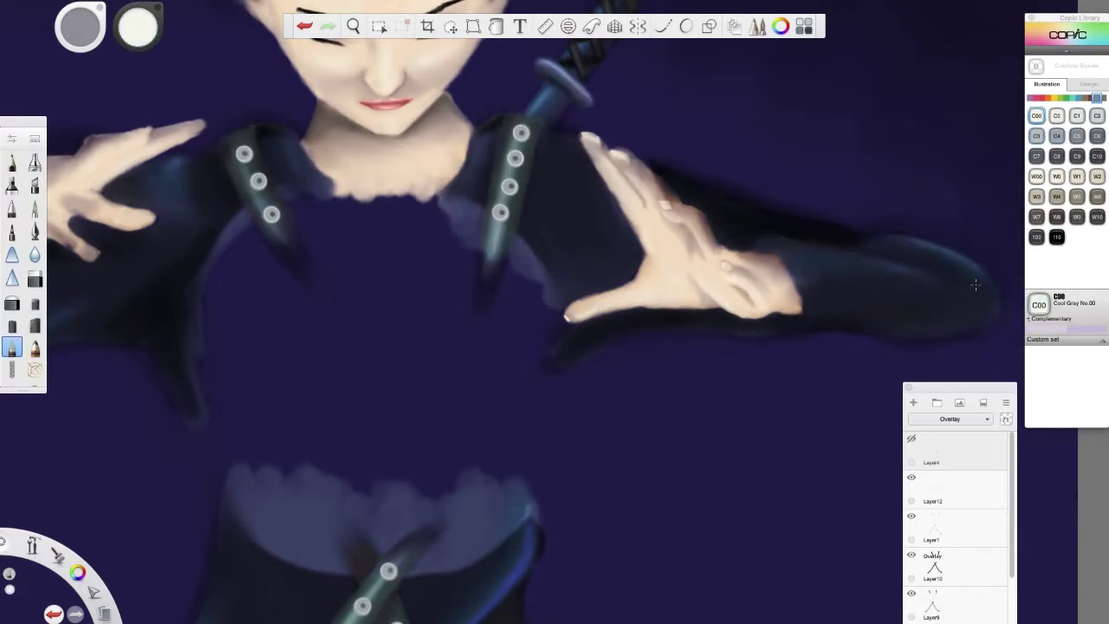
Shade the knuckles, fingers and wrist of the sword-side hand with E74 Cocoa Brown and E49 Dark Bark, blending the tones.
{"action": "left_click", "coordinate": [735, 254], "text": "alt"}
{"action": "key", "text": "b"}
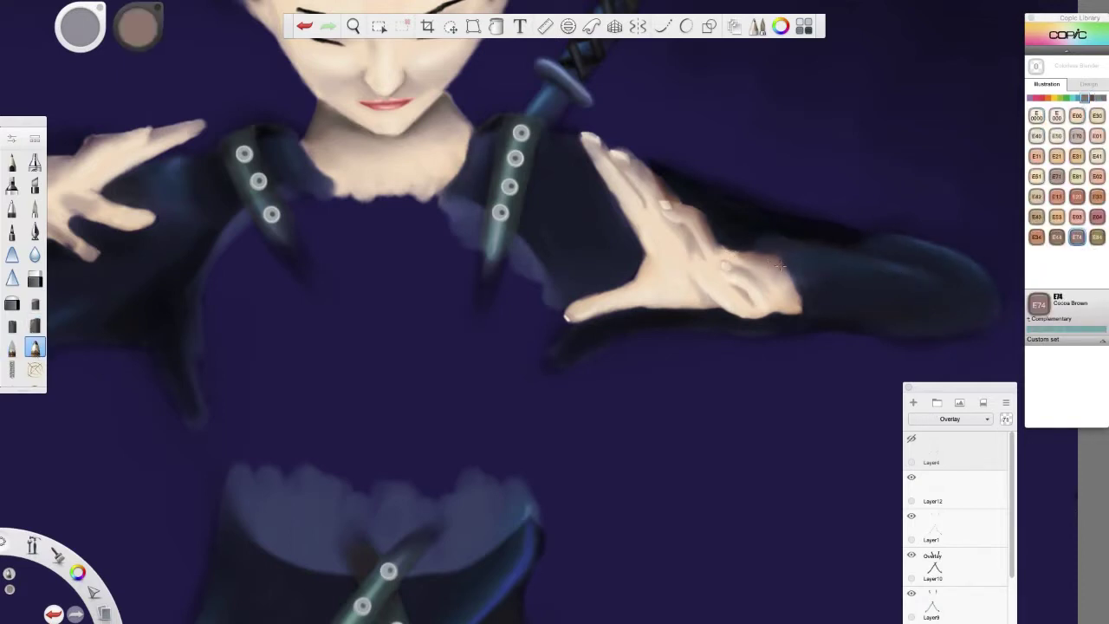
{"action": "left_click", "coordinate": [659, 186], "text": "alt"}
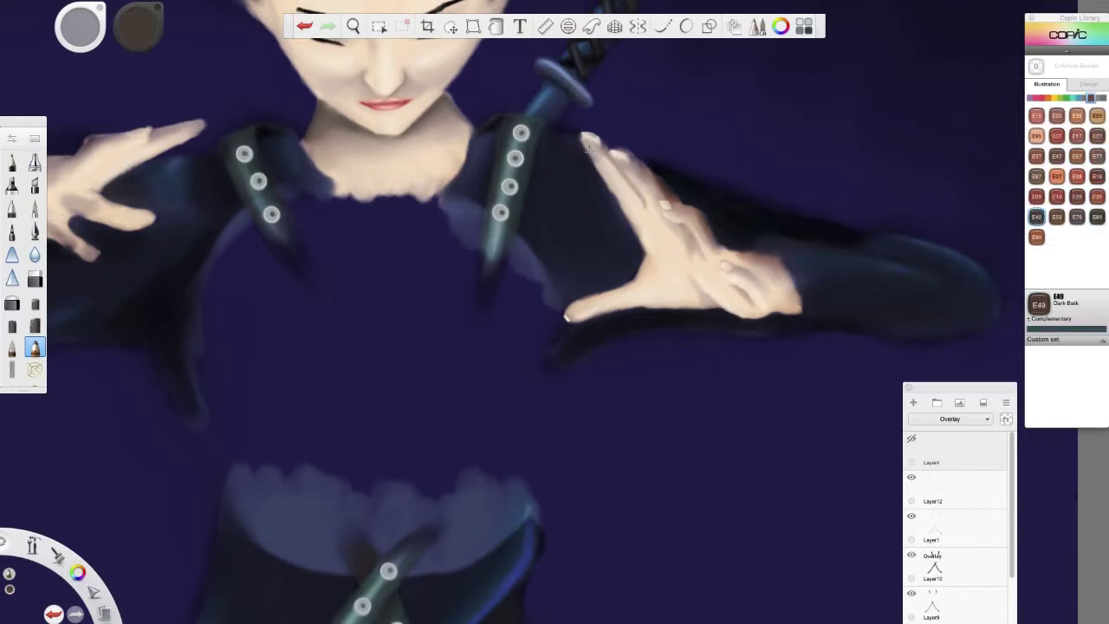
{"action": "left_click_drag", "start_coordinate": [732, 255], "coordinate": [780, 265]}
{"action": "key", "text": "b"}
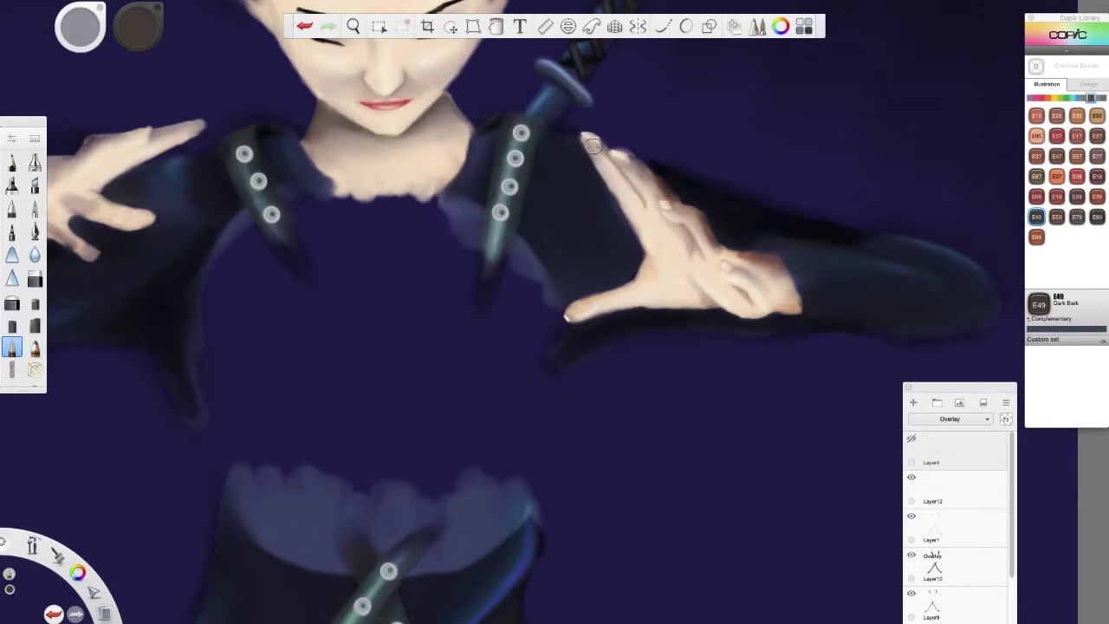
{"action": "key", "text": "p"}
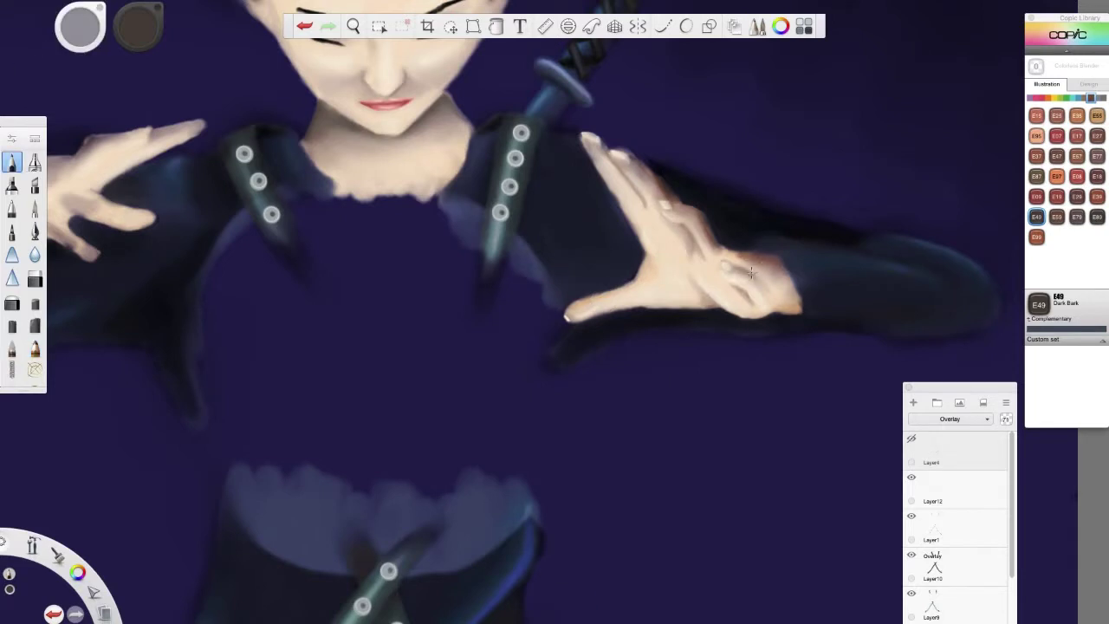
Paint E0000 Floral White highlights on the sword-side hand, blend them, and deepen its wrist shadow with E89 Pecan.
{"action": "left_click", "coordinate": [757, 277], "text": "alt"}
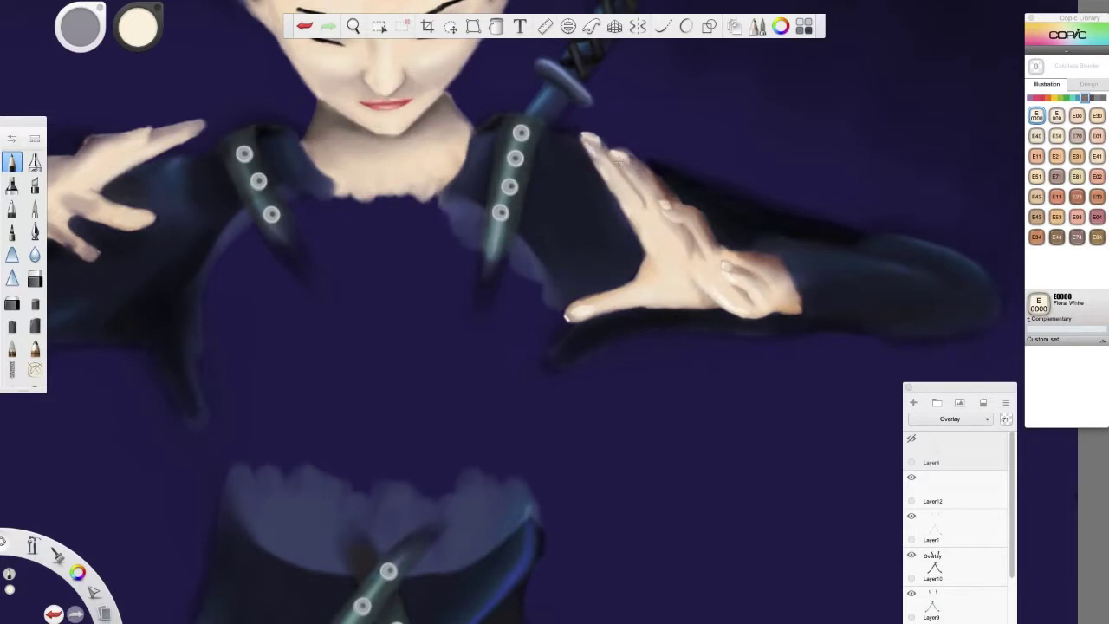
{"action": "key", "text": "b"}
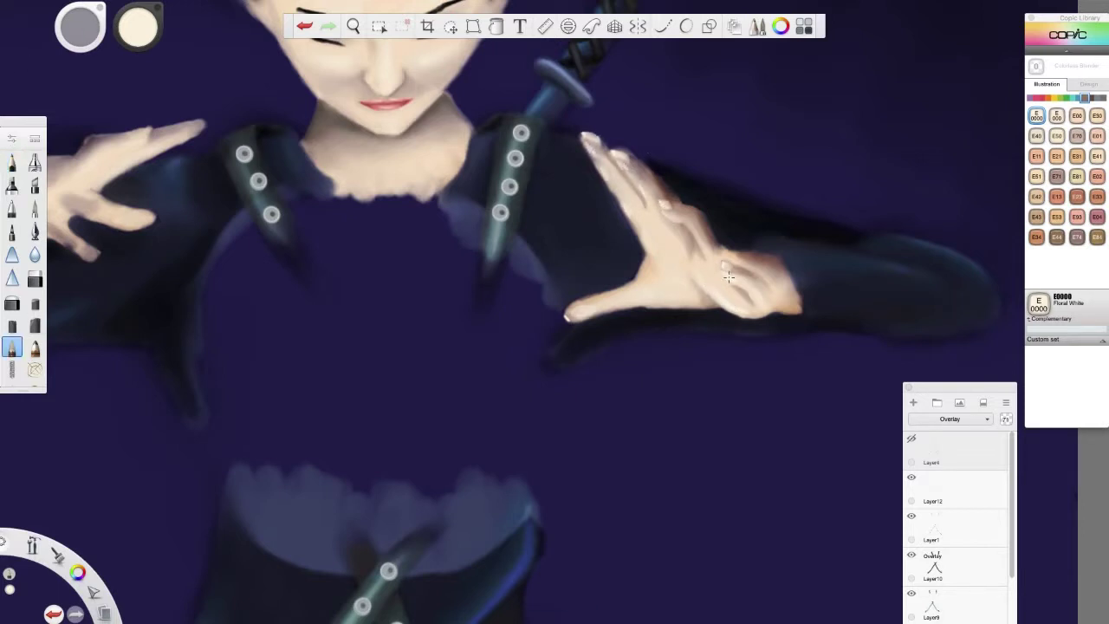
{"action": "left_click", "coordinate": [1089, 98]}
{"action": "left_click", "coordinate": [1098, 216]}
{"action": "key", "text": "p"}
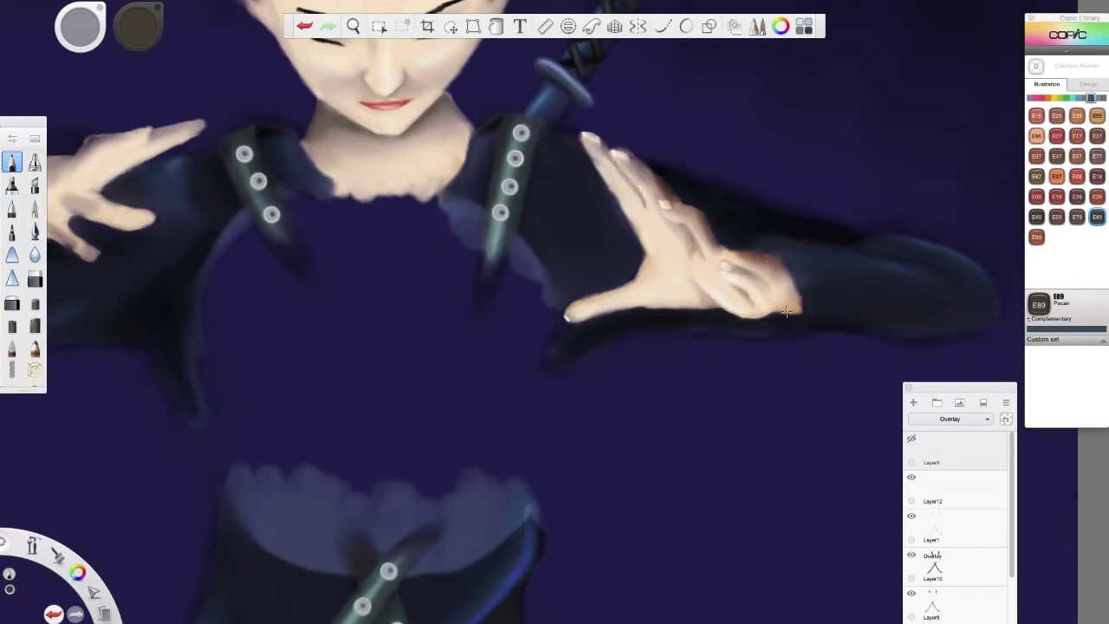
Paint shadows between the fingers of the hand opposite the sword with E89 Pecan and blend them.
{"action": "mouse_move", "coordinate": [579, 317]}
{"action": "left_mouse_down"}
{"action": "mouse_move", "coordinate": [542, 199]}
{"action": "mouse_move", "coordinate": [254, 225]}
{"action": "mouse_move", "coordinate": [276, 230]}
{"action": "mouse_move", "coordinate": [370, 200]}
{"action": "left_mouse_up"}
{"action": "key", "text": "s"}
{"action": "left_click", "coordinate": [21, 161]}
{"action": "left_click_drag", "start_coordinate": [404, 237], "coordinate": [426, 249]}
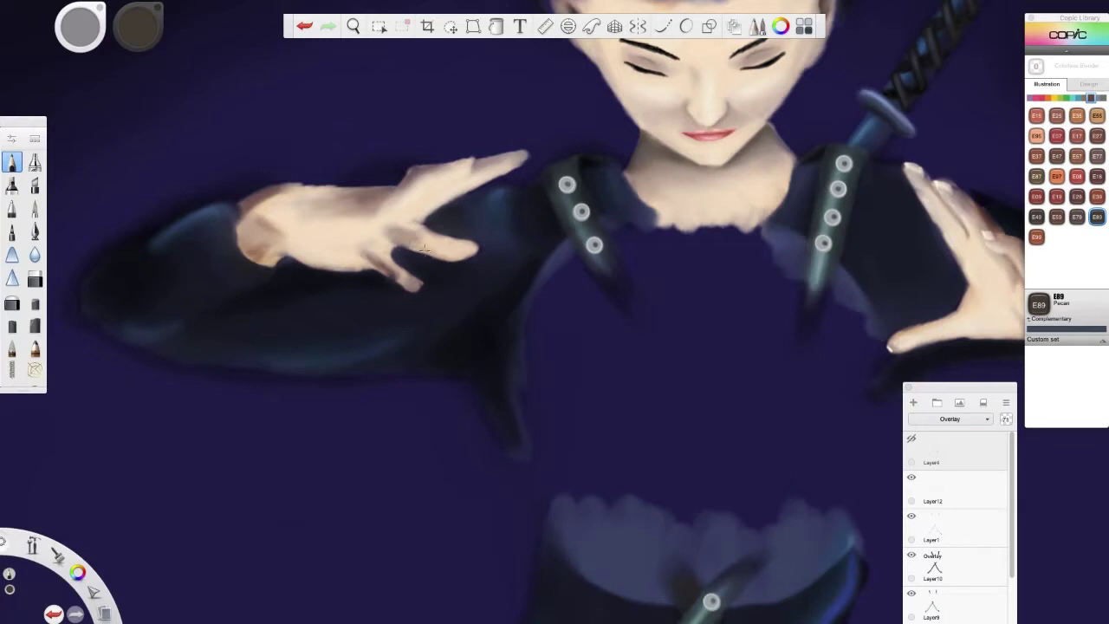
{"action": "left_click", "coordinate": [12, 346]}
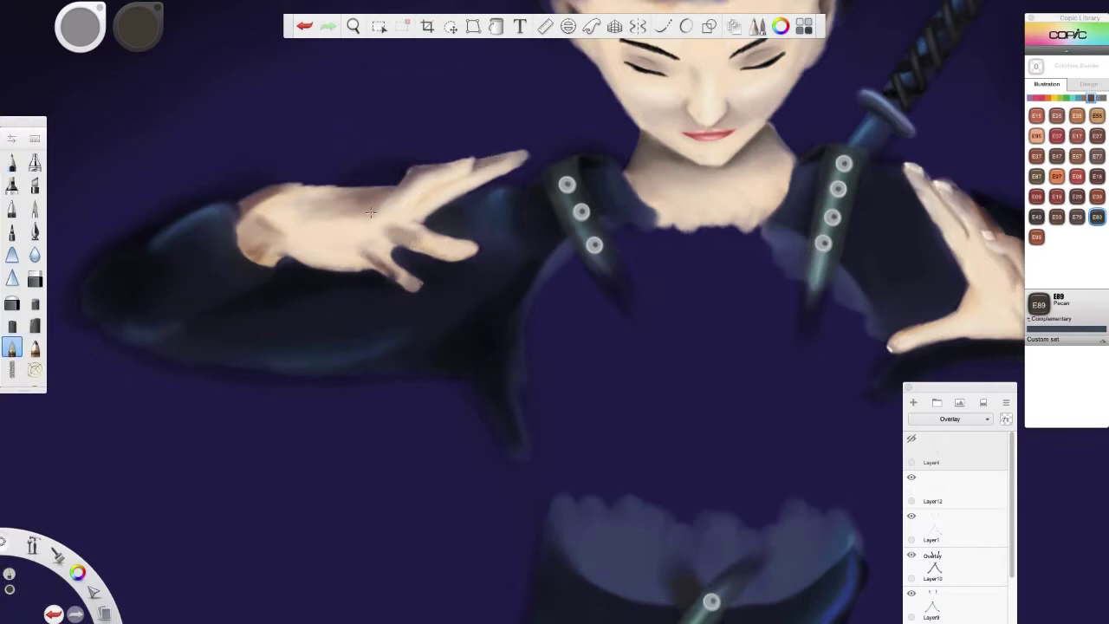
Detail the same hand's fingers with E01 Pink Flamingo, then highlight the hand with E0000 Floral White and blend.
{"action": "left_click", "coordinate": [360, 238], "text": "alt"}
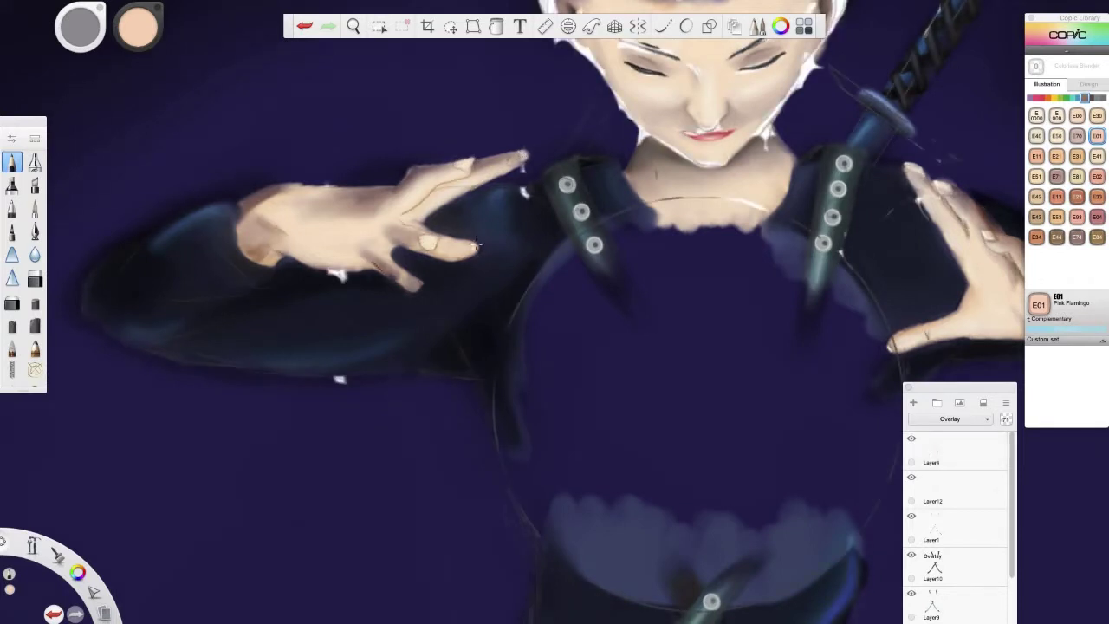
{"action": "left_click", "coordinate": [472, 160], "text": "alt"}
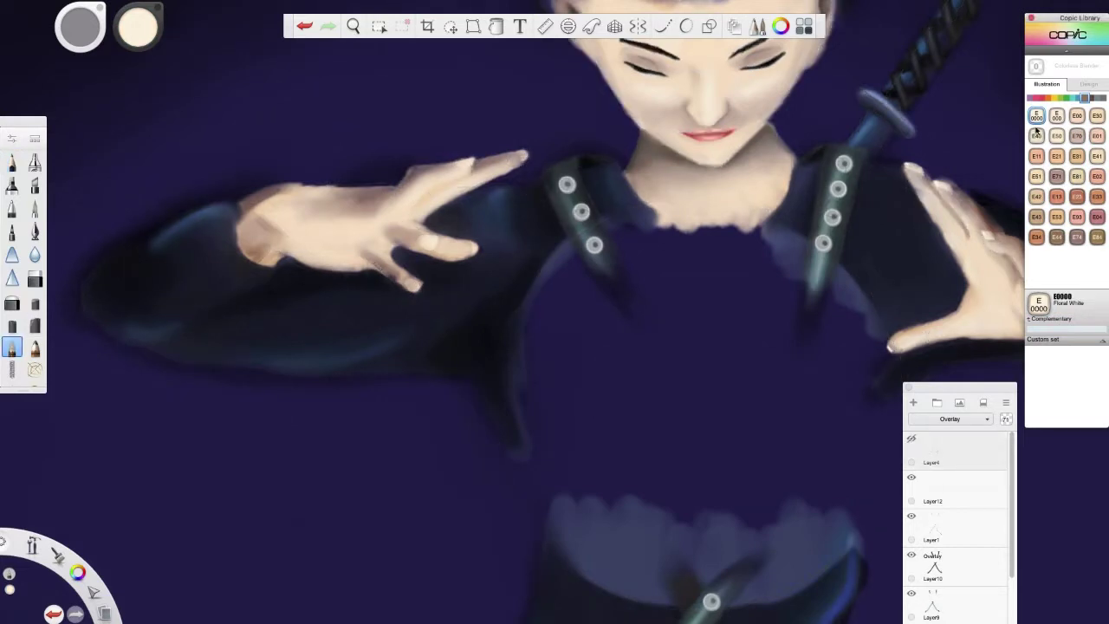
{"action": "mouse_move", "coordinate": [280, 211]}
{"action": "left_mouse_down"}
{"action": "mouse_move", "coordinate": [350, 258]}
{"action": "mouse_move", "coordinate": [329, 220]}
{"action": "mouse_move", "coordinate": [501, 169]}
{"action": "left_mouse_up"}
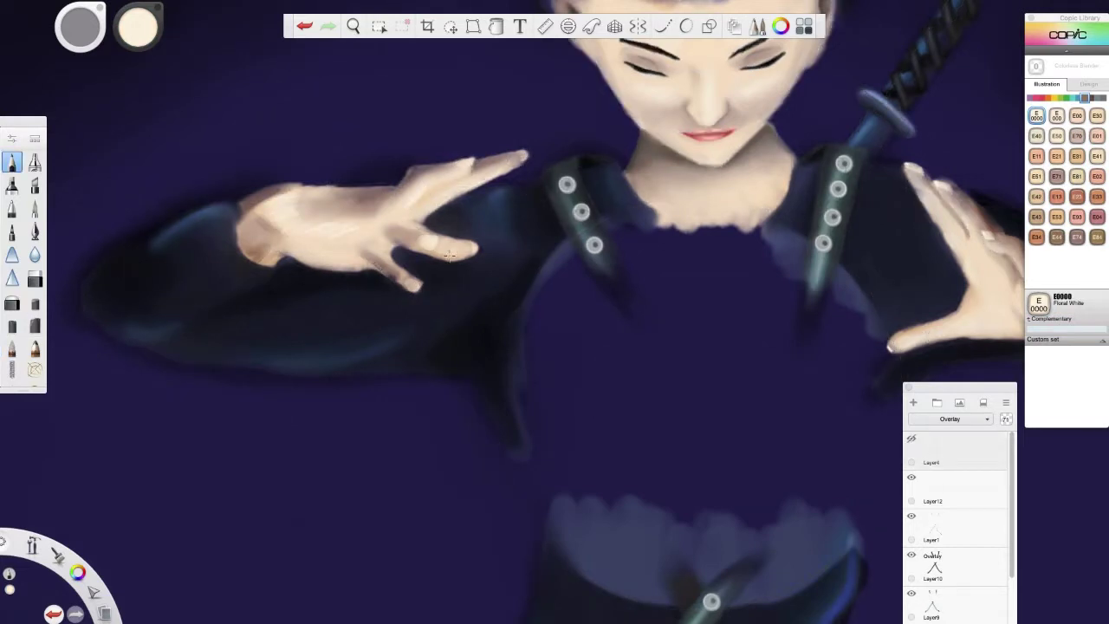
{"action": "left_click", "coordinate": [11, 347]}
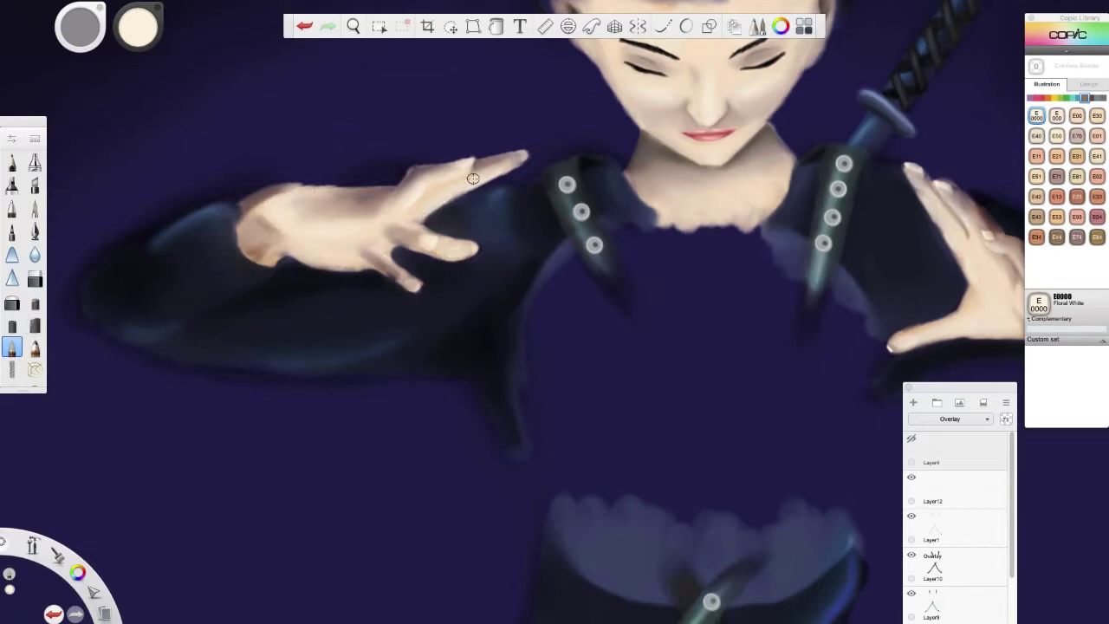
Shade both sides of the neck and the area under the chin with E89 Pecan and blend the shadows.
{"action": "left_click_drag", "start_coordinate": [473, 178], "coordinate": [620, 362]}
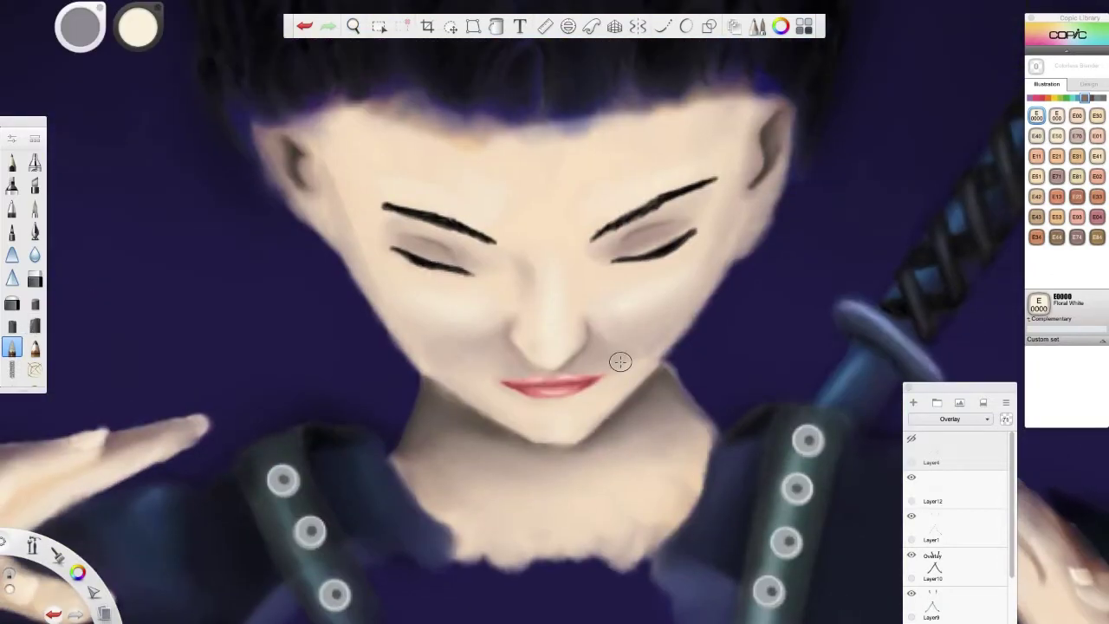
{"action": "left_click", "coordinate": [35, 324]}
{"action": "left_click", "coordinate": [1097, 217]}
{"action": "left_click_drag", "start_coordinate": [416, 390], "coordinate": [478, 446]}
{"action": "left_click_drag", "start_coordinate": [615, 381], "coordinate": [702, 477]}
{"action": "left_click_drag", "start_coordinate": [607, 420], "coordinate": [511, 457]}
{"action": "left_click", "coordinate": [12, 347]}
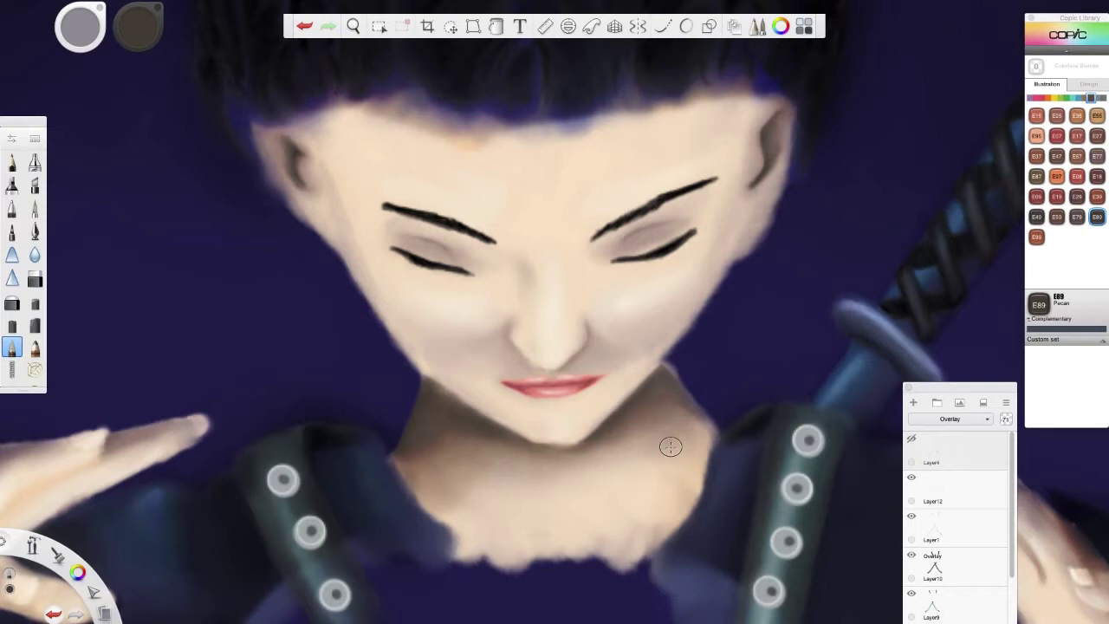
Shade the ears, the sides of the face and the forehead along the hairline with E89 Pecan.
{"action": "left_click", "coordinate": [34, 324]}
{"action": "mouse_move", "coordinate": [780, 111]}
{"action": "left_mouse_down"}
{"action": "mouse_move", "coordinate": [737, 165]}
{"action": "mouse_move", "coordinate": [741, 187]}
{"action": "mouse_move", "coordinate": [701, 287]}
{"action": "left_mouse_up"}
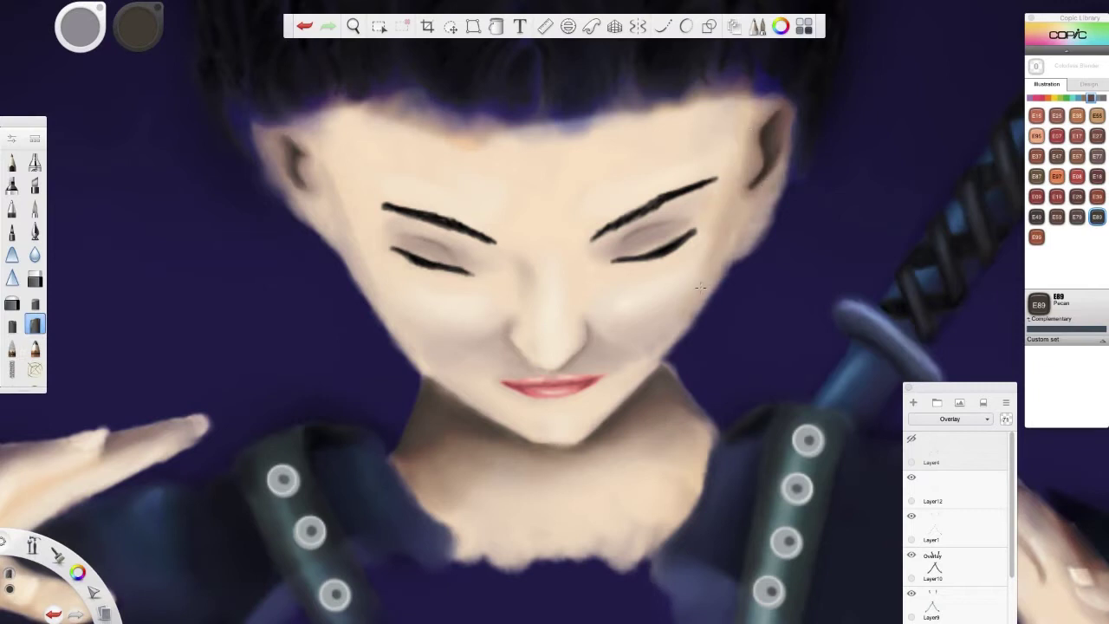
{"action": "left_click_drag", "start_coordinate": [299, 138], "coordinate": [390, 329]}
{"action": "mouse_move", "coordinate": [346, 111]}
{"action": "left_mouse_down"}
{"action": "mouse_move", "coordinate": [650, 127]}
{"action": "mouse_move", "coordinate": [746, 113]}
{"action": "left_mouse_up"}
Add E89 Pecan shadows beneath the cheeks, around the nose and mouth, and over both closed eyelids.
{"action": "left_click_drag", "start_coordinate": [429, 347], "coordinate": [520, 362]}
{"action": "left_click_drag", "start_coordinate": [579, 338], "coordinate": [646, 356]}
{"action": "left_click_drag", "start_coordinate": [420, 364], "coordinate": [511, 399]}
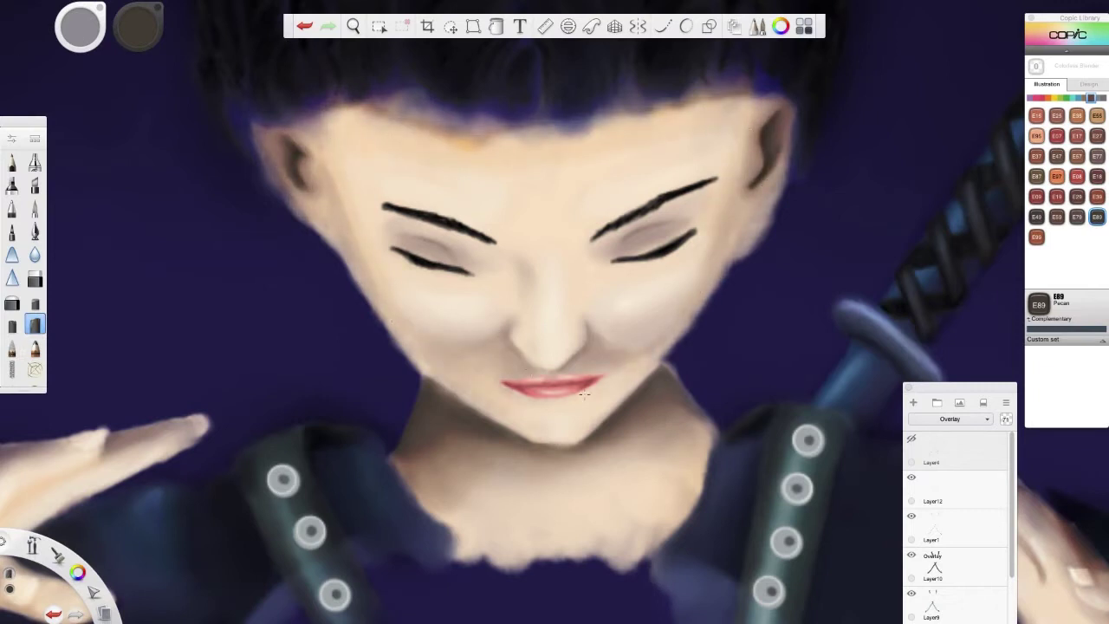
{"action": "left_click_drag", "start_coordinate": [585, 394], "coordinate": [628, 381]}
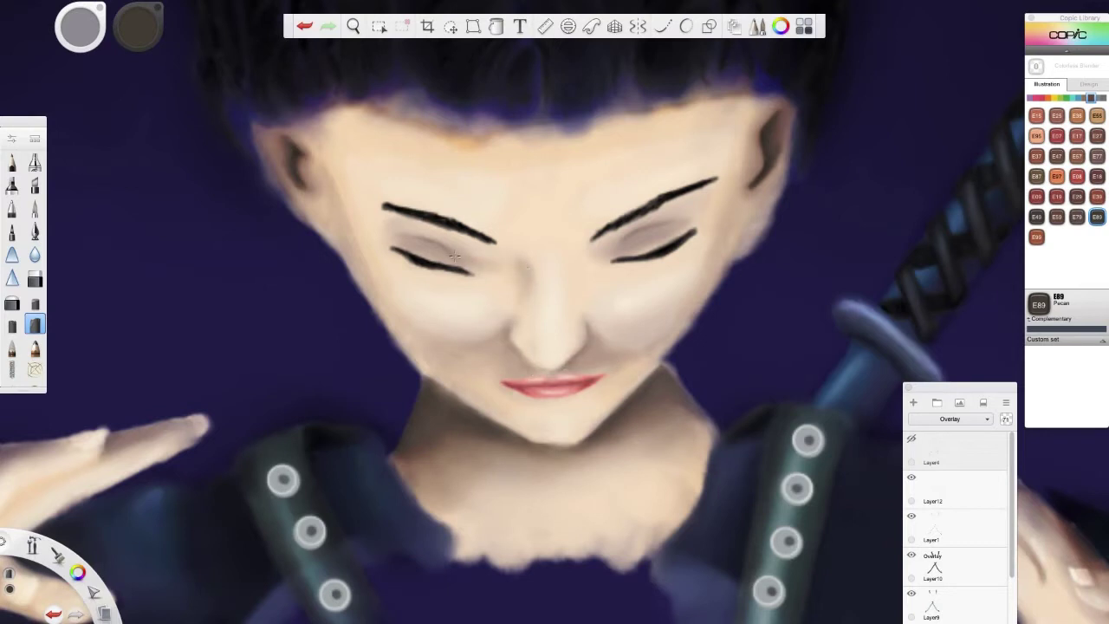
{"action": "left_click_drag", "start_coordinate": [454, 256], "coordinate": [394, 241]}
{"action": "left_click_drag", "start_coordinate": [614, 248], "coordinate": [677, 221]}
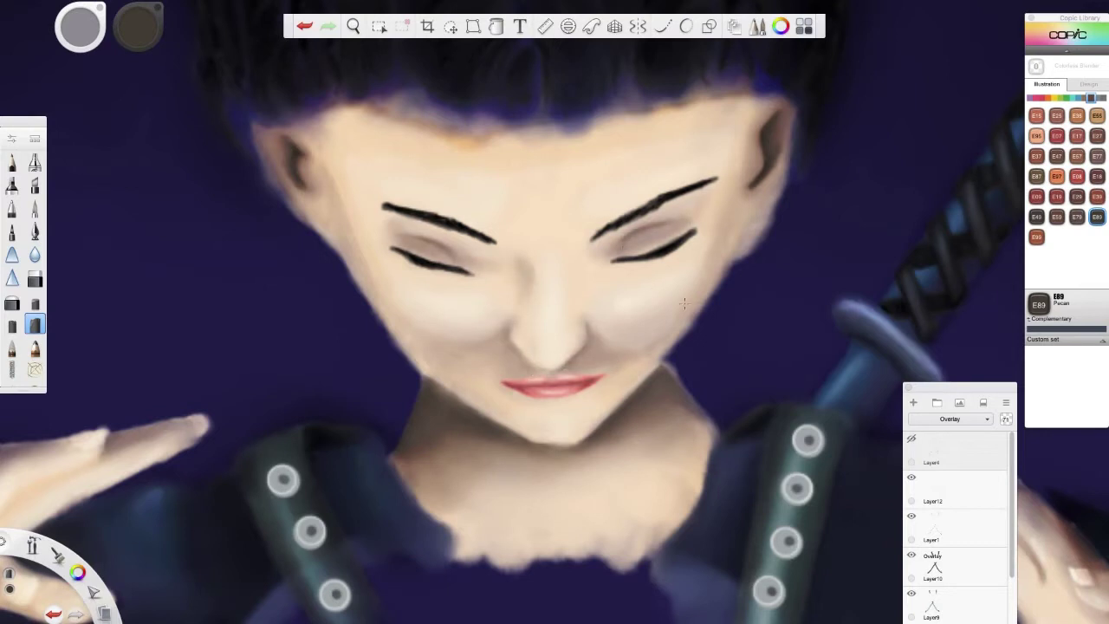
Paint E0000 Floral White highlights on the chin and both cheeks and blend them into the skin.
{"action": "left_click", "coordinate": [633, 332], "text": "alt"}
{"action": "left_click_drag", "start_coordinate": [535, 423], "coordinate": [566, 431]}
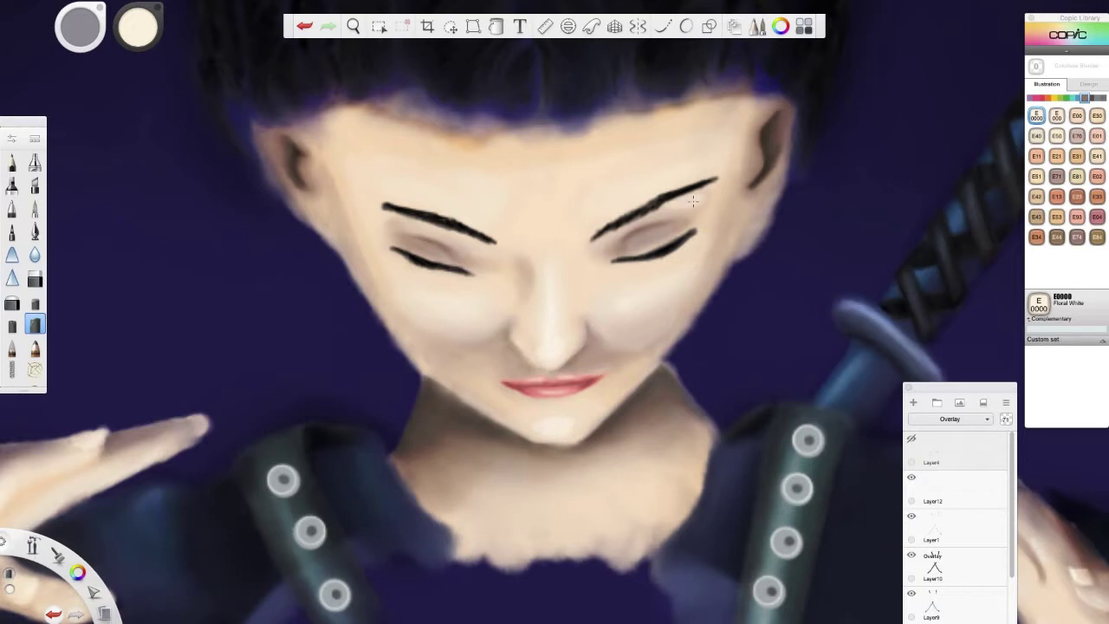
{"action": "mouse_move", "coordinate": [611, 291]}
{"action": "left_mouse_down"}
{"action": "mouse_move", "coordinate": [612, 334]}
{"action": "mouse_move", "coordinate": [694, 268]}
{"action": "left_mouse_up"}
{"action": "left_click_drag", "start_coordinate": [498, 312], "coordinate": [411, 333]}
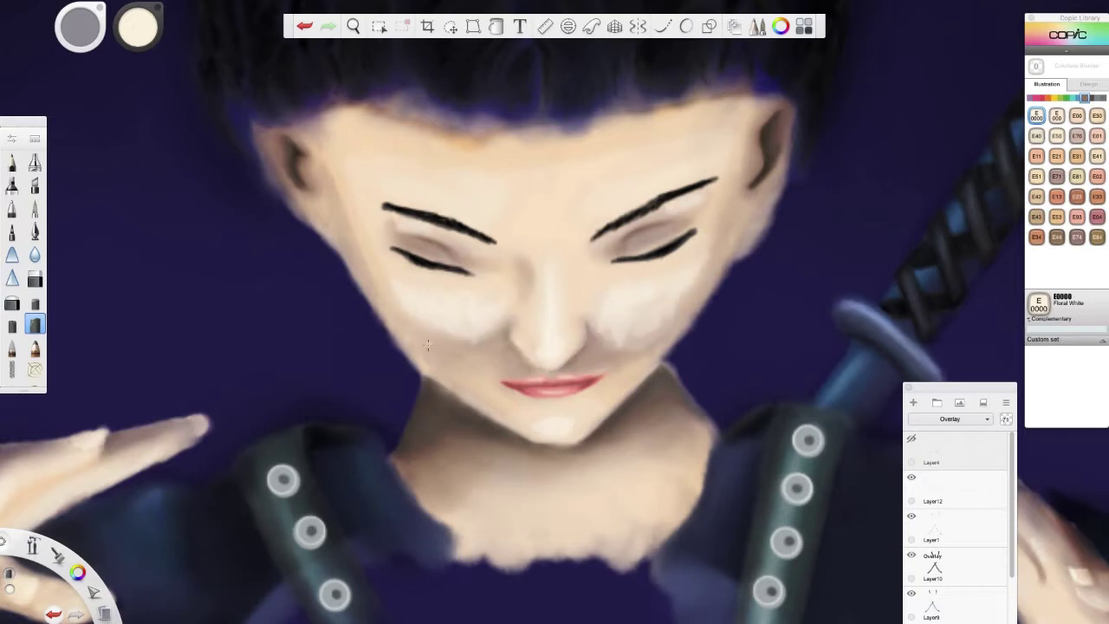
{"action": "key", "text": "b"}
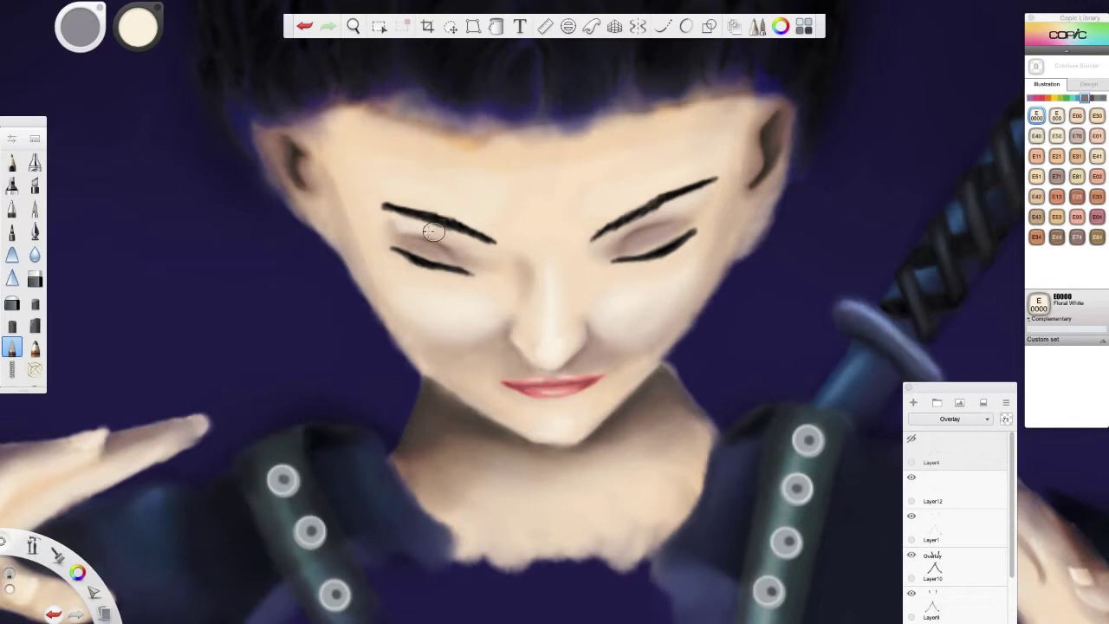
Erase the rough outer edges of the face and ears on Layer6 and blend the outline smooth.
{"action": "left_click", "coordinate": [35, 278]}
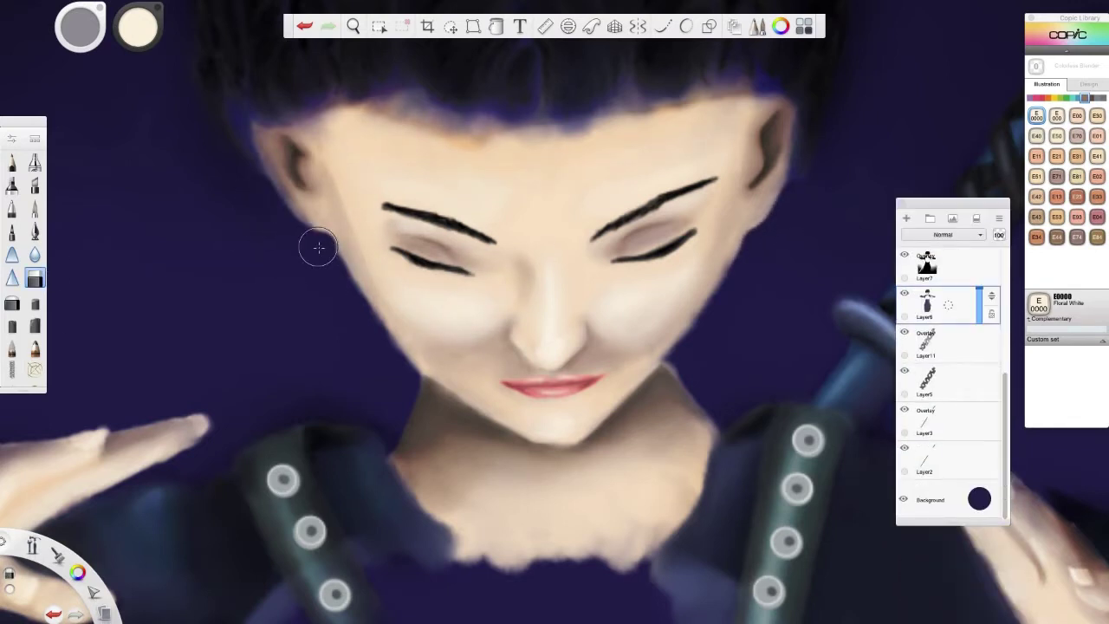
{"action": "key", "text": "b"}
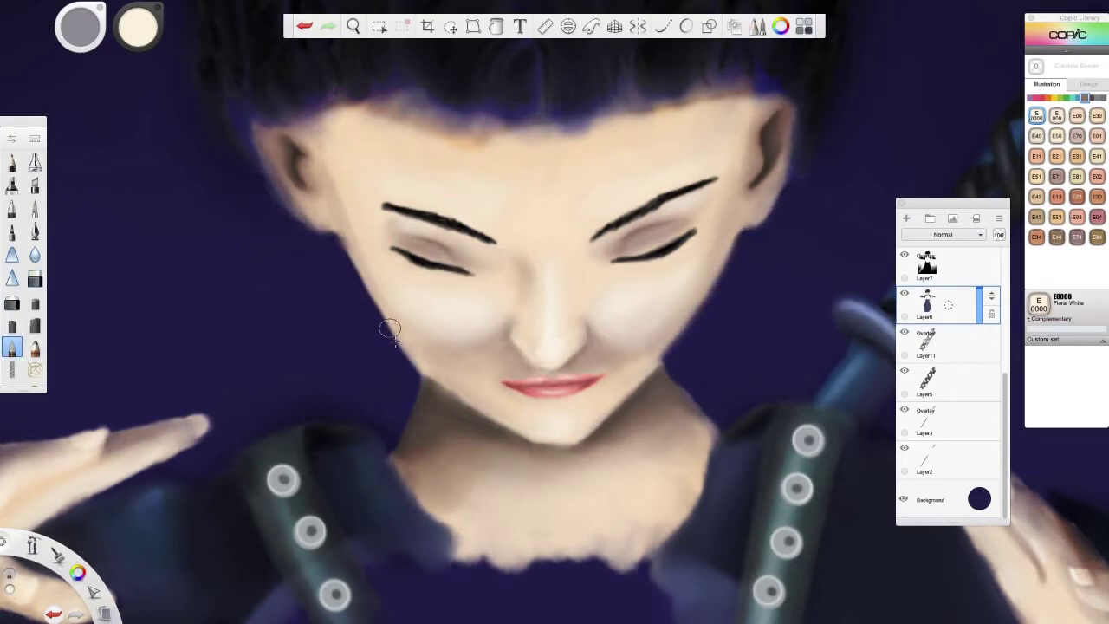
Darken the gaps between the hair strands and braids with 110 Special Black on the Overlay layer Layer8 and blend.
{"action": "scroll", "coordinate": [555, 312], "scroll_direction": "down", "scroll_amount": 5}
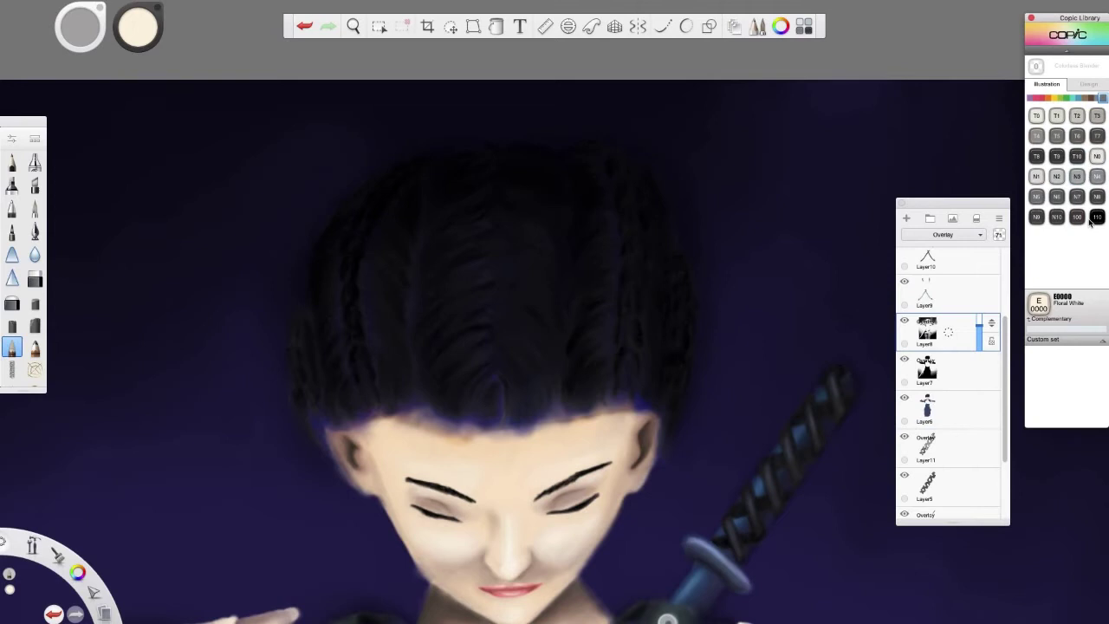
{"action": "left_click", "coordinate": [1097, 216]}
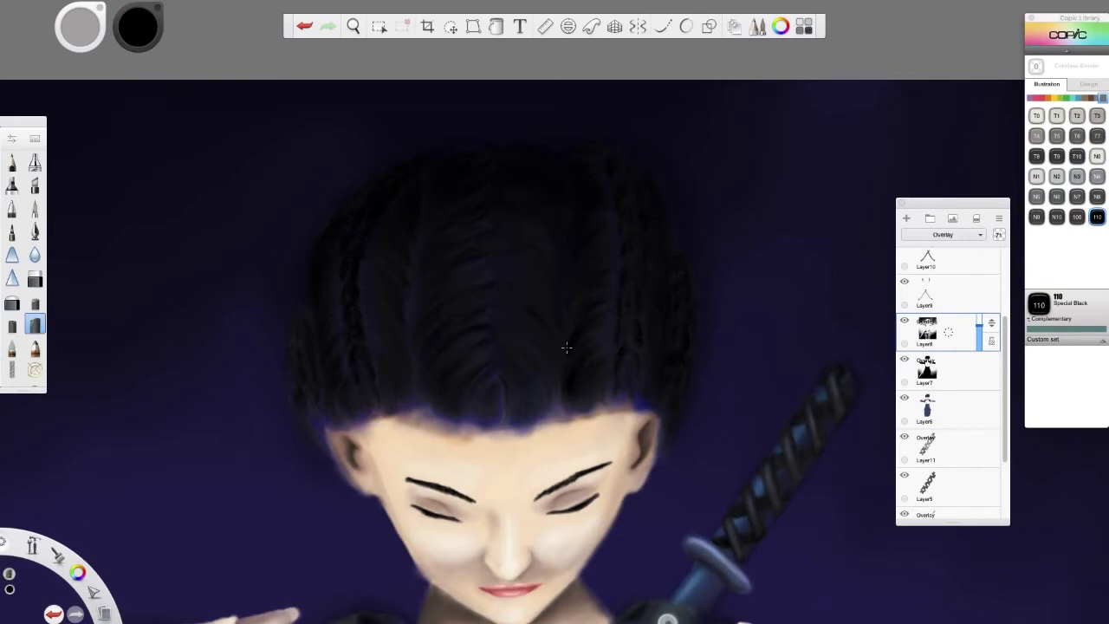
{"action": "left_click_drag", "start_coordinate": [530, 409], "coordinate": [520, 421]}
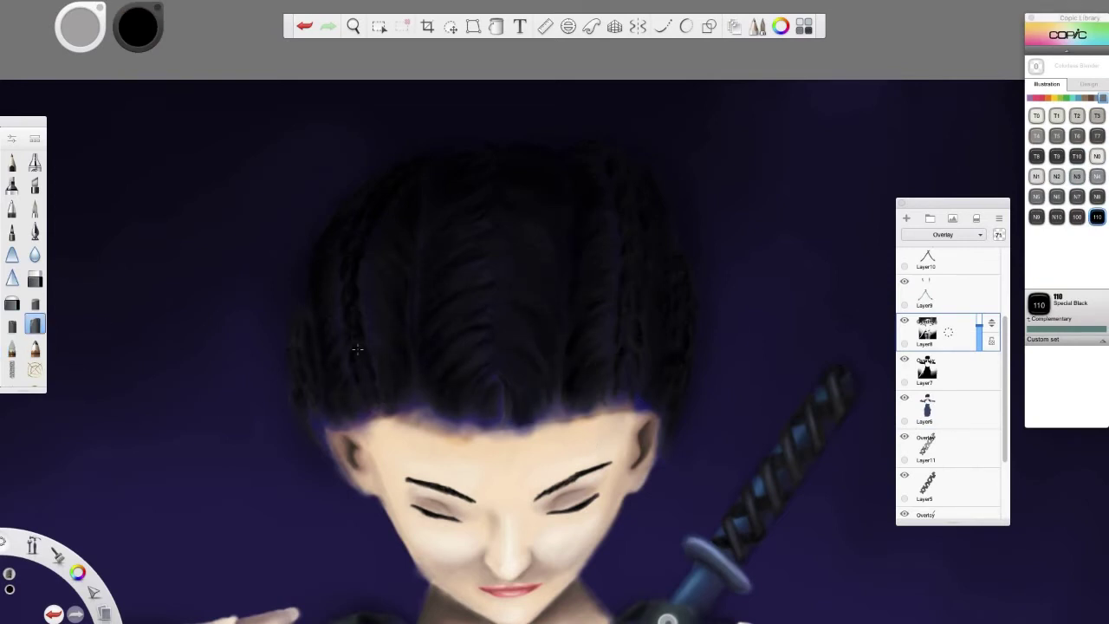
{"action": "left_click", "coordinate": [11, 347]}
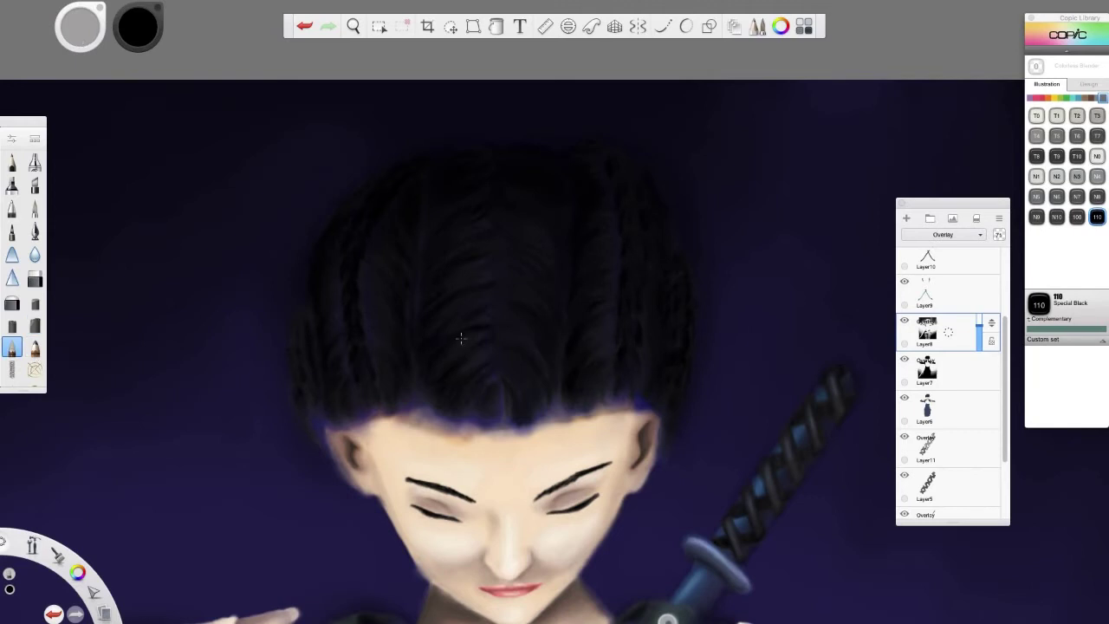
Add T0 Toner Gray highlights to the hair strands and side braids and blend them, softening the hairline.
{"action": "left_click", "coordinate": [11, 370]}
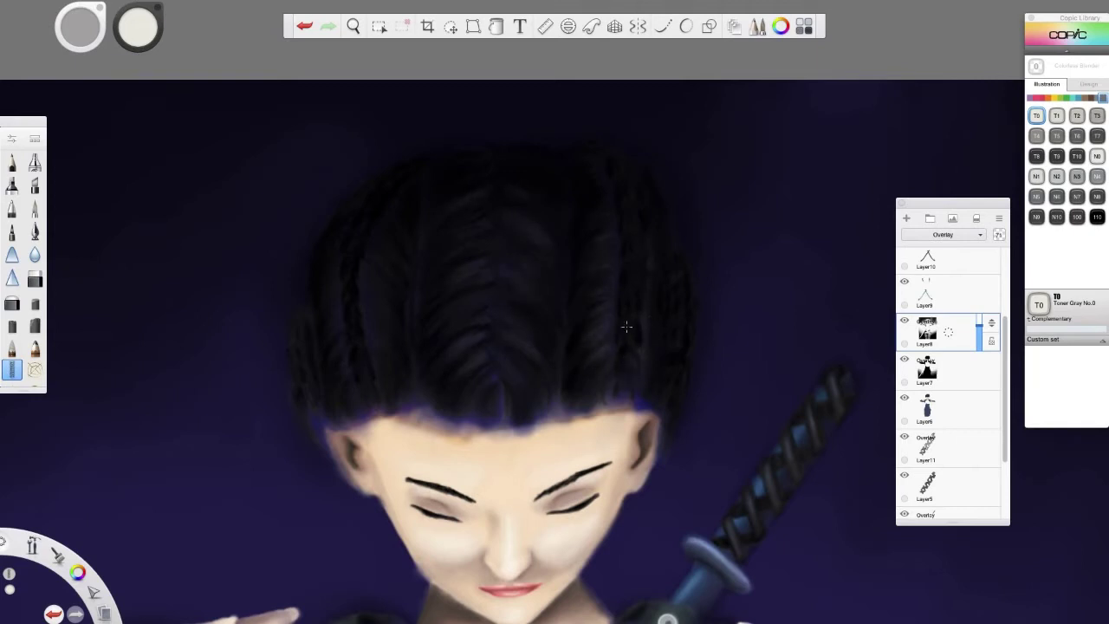
{"action": "left_click_drag", "start_coordinate": [635, 255], "coordinate": [633, 183]}
{"action": "left_click_drag", "start_coordinate": [347, 321], "coordinate": [300, 401]}
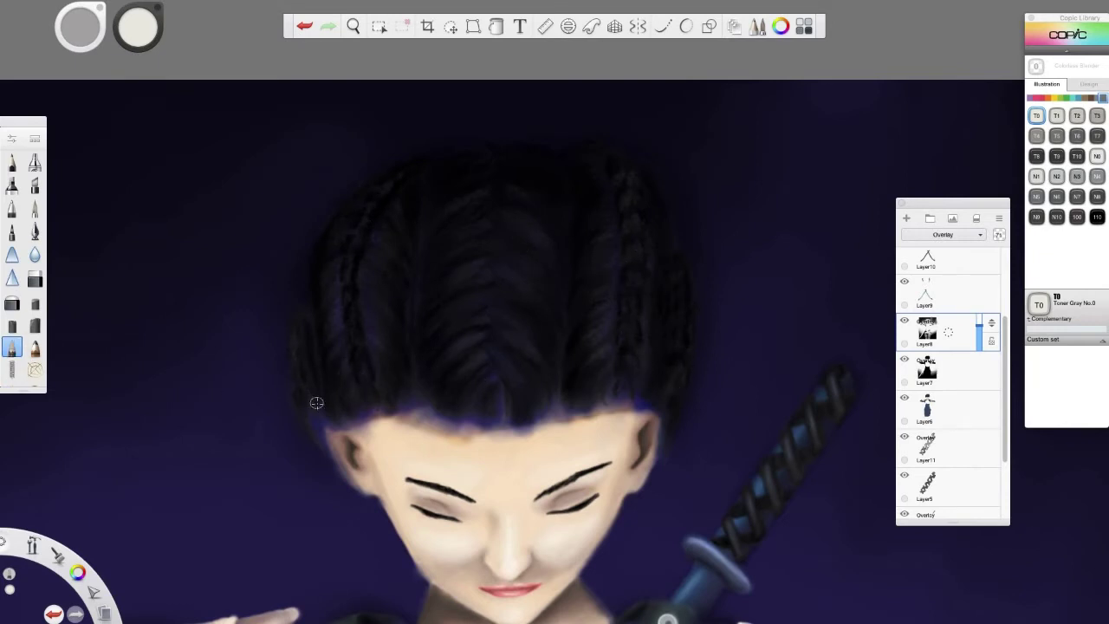
{"action": "left_click", "coordinate": [932, 407]}
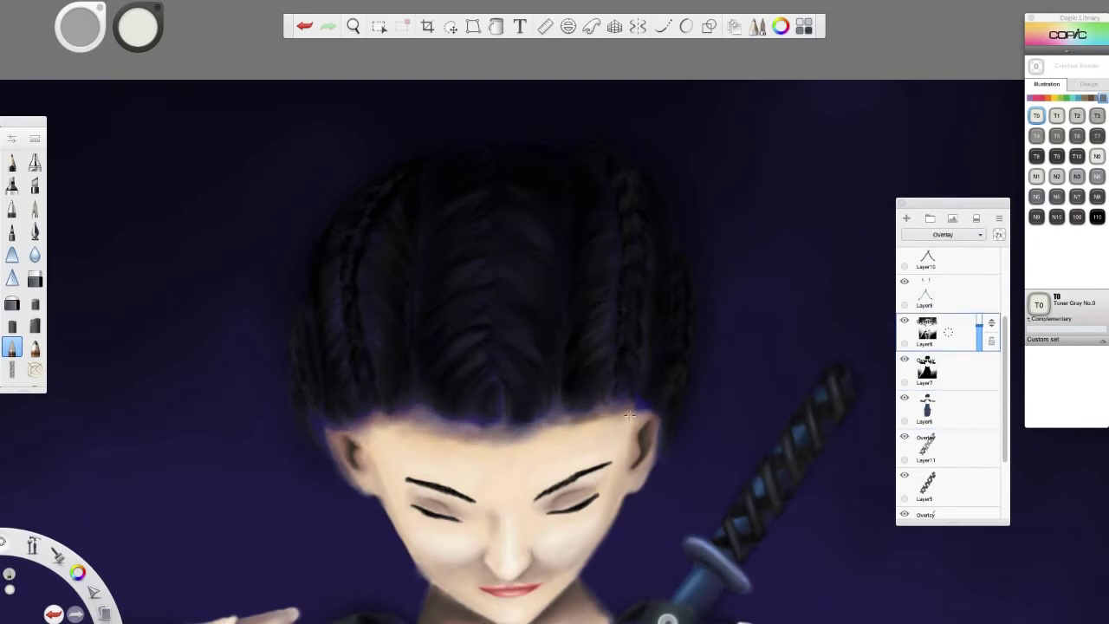
Deepen the wrist shadow on the hand opposite the sword with E49 Dark Bark and blend it.
{"action": "scroll", "coordinate": [630, 416], "scroll_direction": "down", "scroll_amount": 5}
{"action": "scroll", "coordinate": [490, 156], "scroll_direction": "up", "scroll_amount": 6}
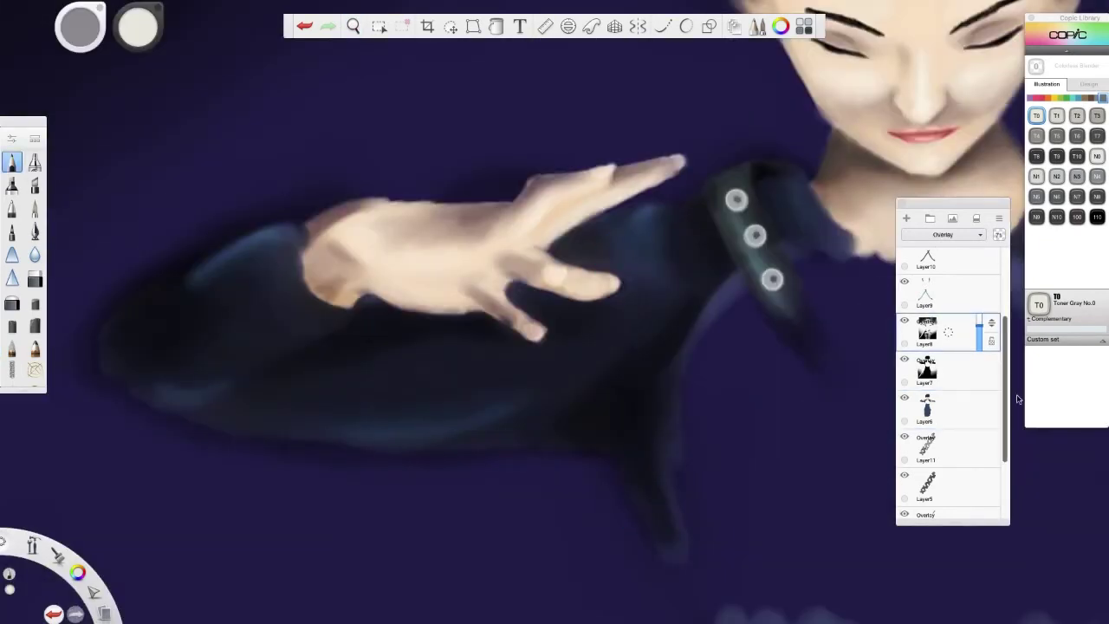
{"action": "key", "text": "b"}
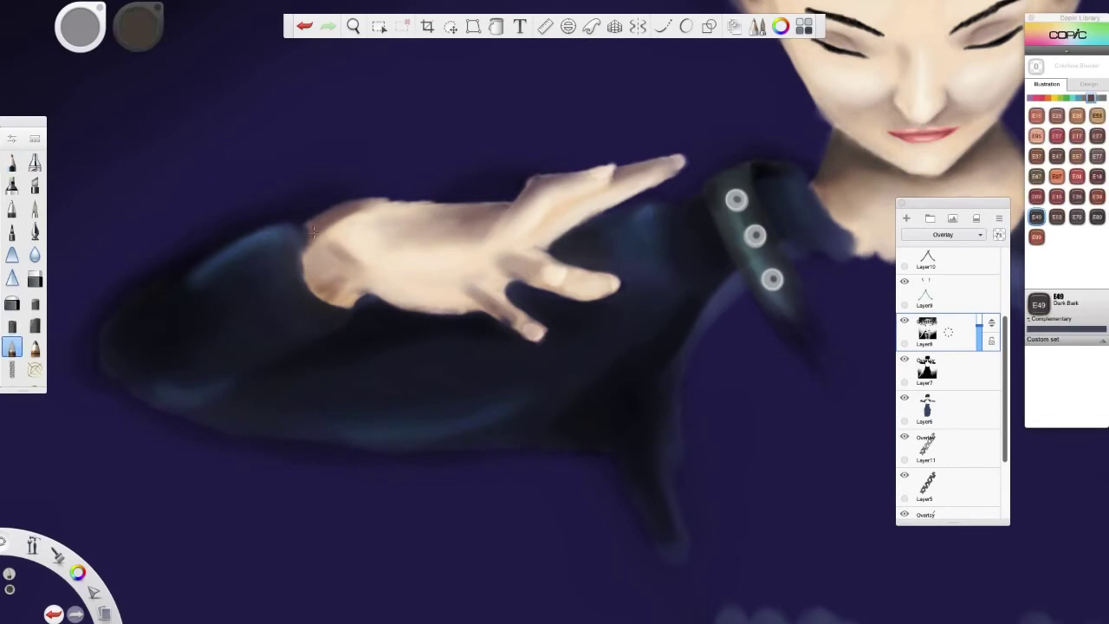
Add a new layer beneath Layer4 and trace a circle over the torso with the ellipse guide in BG45 Nile Blue.
{"action": "scroll", "coordinate": [537, 282], "scroll_direction": "down", "scroll_amount": 2}
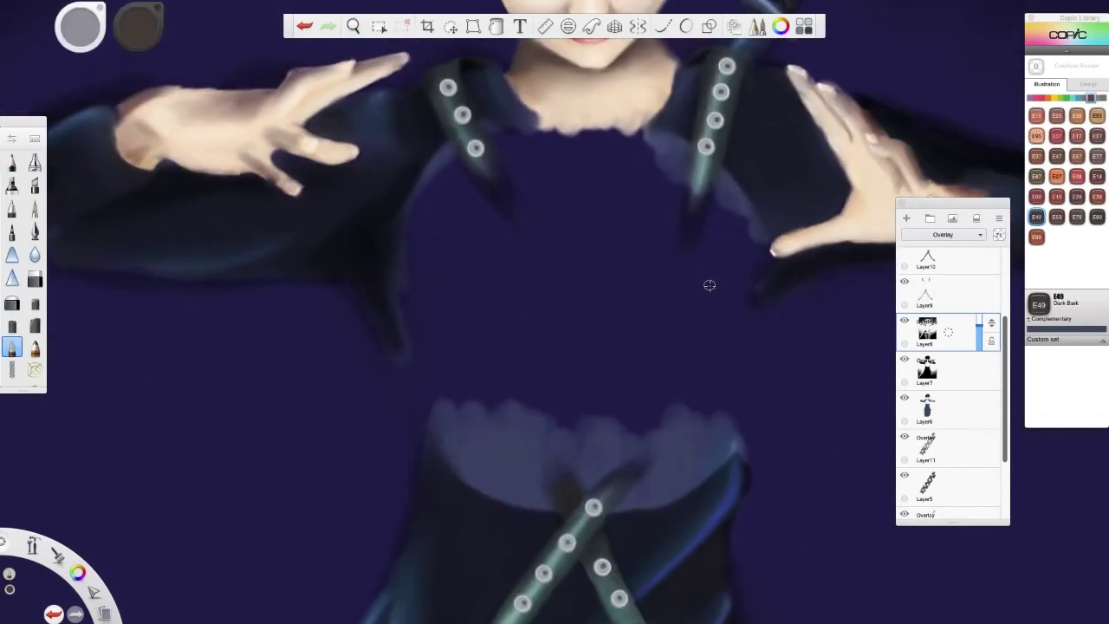
{"action": "scroll", "coordinate": [962, 346], "scroll_direction": "up", "scroll_amount": 3}
{"action": "key", "text": "ctrl+l"}
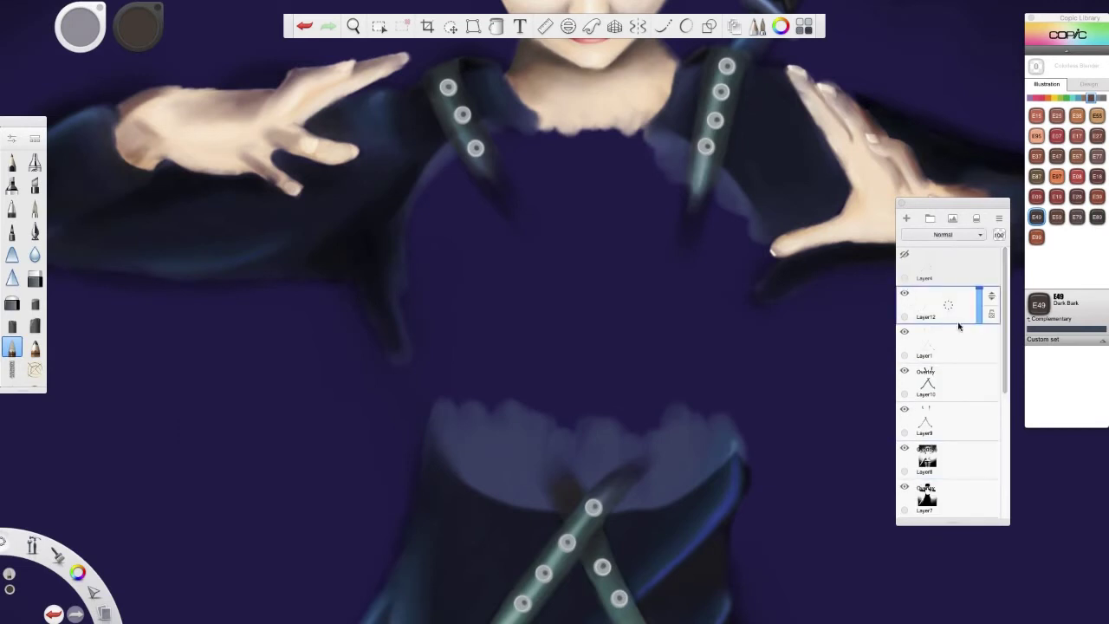
{"action": "key", "text": "e"}
{"action": "left_click_drag", "start_coordinate": [555, 391], "coordinate": [579, 544]}
{"action": "key", "text": "ctrl+l"}
{"action": "left_click", "coordinate": [1073, 97]}
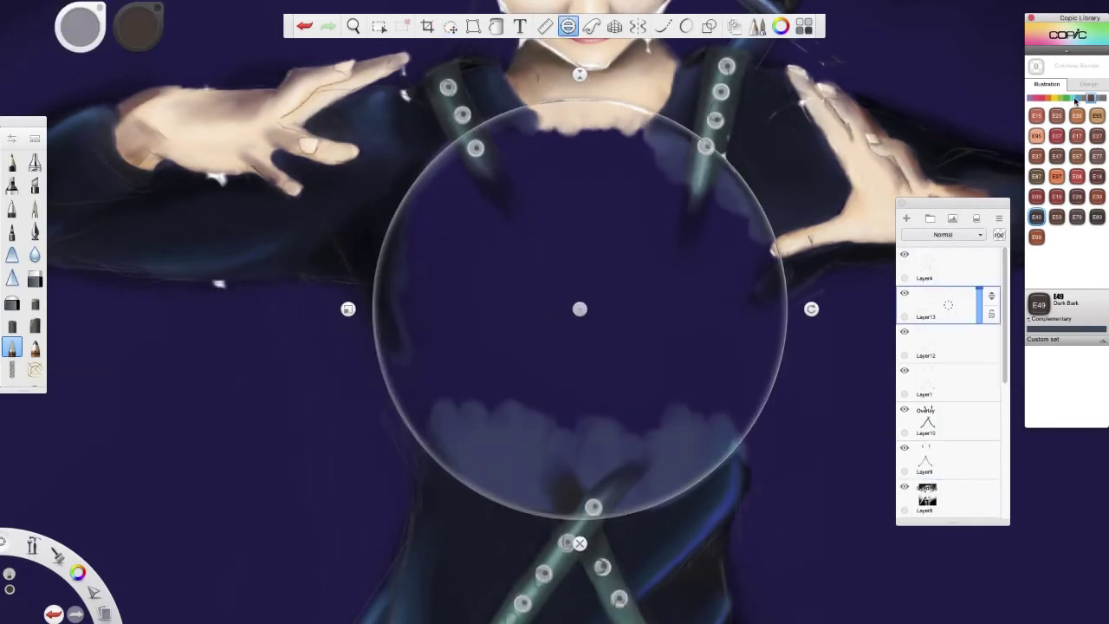
{"action": "left_click", "coordinate": [1056, 196]}
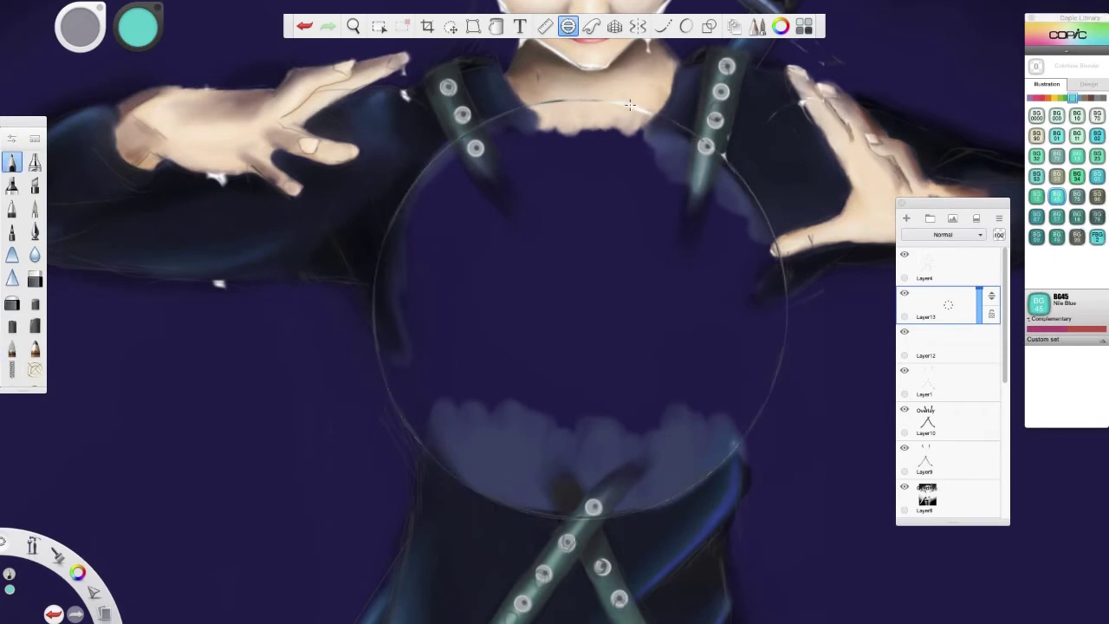
Make an elliptical selection matching the traced circle and fill it solid with BG45 Nile Blue.
{"action": "key", "text": "m"}
{"action": "left_click", "coordinate": [622, 323]}
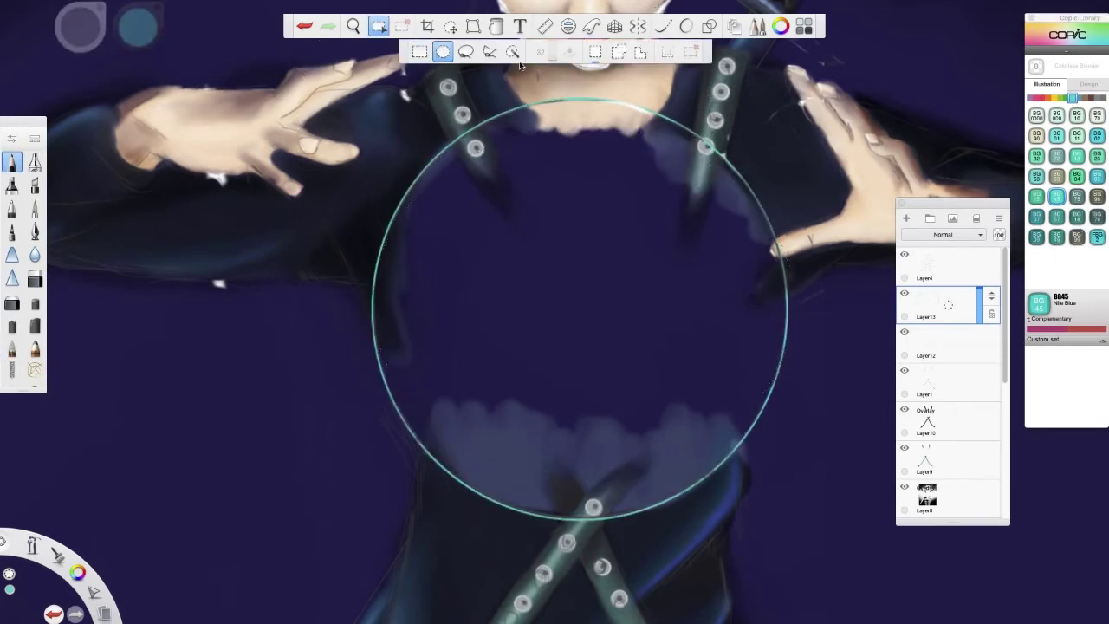
{"action": "left_click_drag", "start_coordinate": [351, 110], "coordinate": [765, 534]}
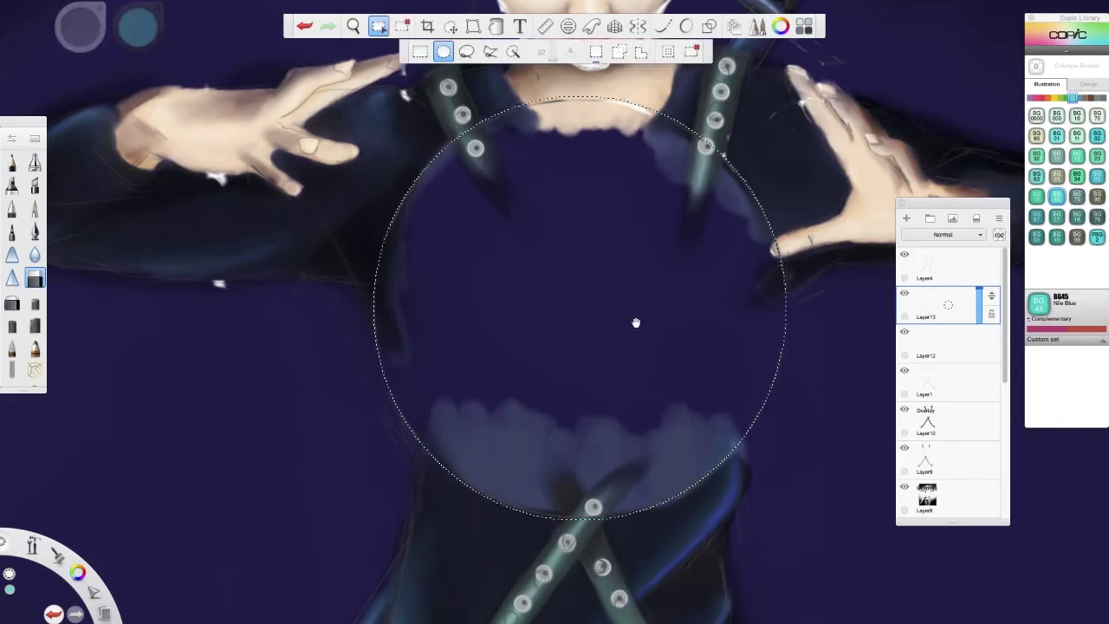
{"action": "left_click_drag", "start_coordinate": [637, 321], "coordinate": [681, 346]}
{"action": "key", "text": "v"}
{"action": "left_click", "coordinate": [611, 292]}
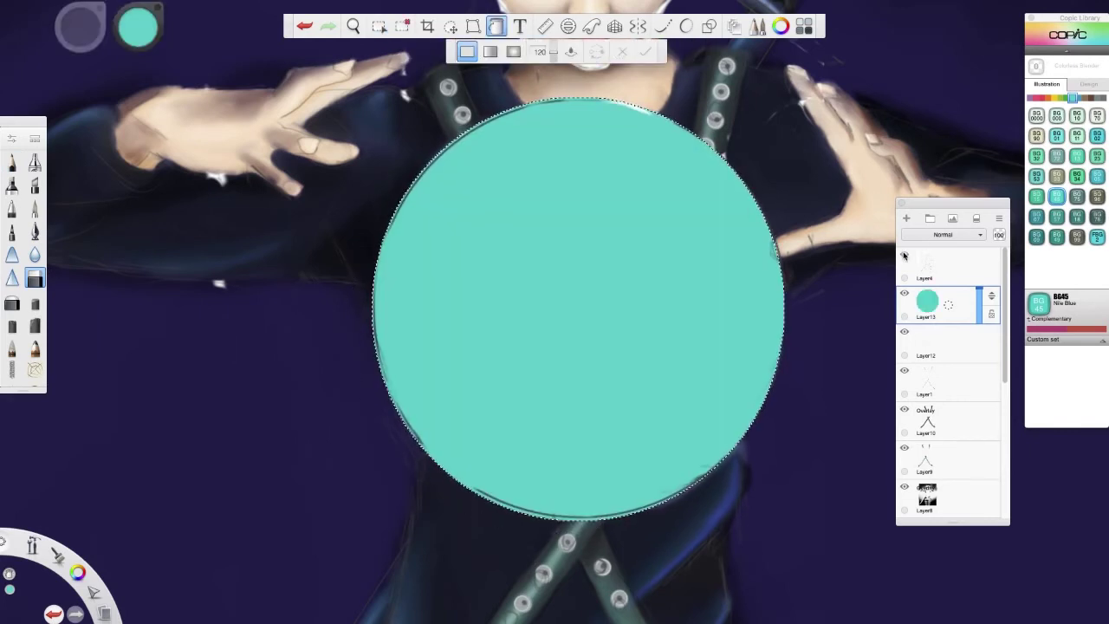
Hide the Layer4 sketch and paint BG09 Blue Green shading around the orb's rim and in curved strokes inside it.
{"action": "left_click", "coordinate": [34, 325]}
{"action": "left_click", "coordinate": [1038, 236]}
{"action": "left_click_drag", "start_coordinate": [485, 321], "coordinate": [554, 498]}
{"action": "left_click_drag", "start_coordinate": [745, 277], "coordinate": [564, 498]}
{"action": "left_click_drag", "start_coordinate": [468, 304], "coordinate": [593, 160]}
{"action": "mouse_move", "coordinate": [442, 176]}
{"action": "left_mouse_down"}
{"action": "mouse_move", "coordinate": [392, 256]}
{"action": "mouse_move", "coordinate": [520, 511]}
{"action": "left_mouse_up"}
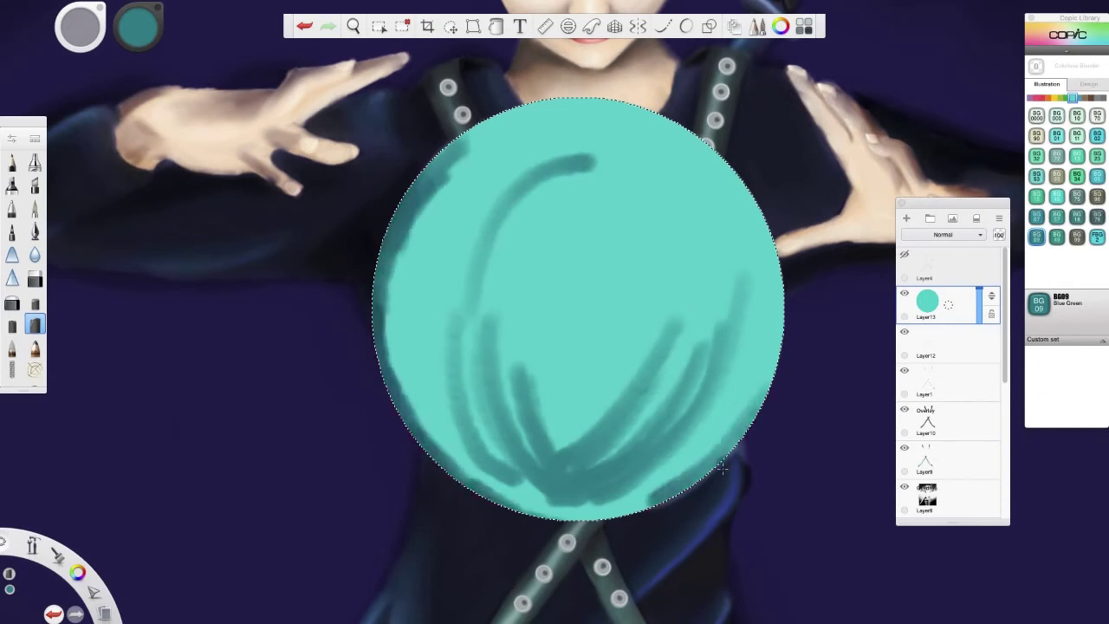
{"action": "left_click_drag", "start_coordinate": [763, 174], "coordinate": [485, 130]}
{"action": "left_click_drag", "start_coordinate": [485, 199], "coordinate": [676, 286]}
Add darker BG78 Bronze strokes along the orb's inner swirls.
{"action": "left_click", "coordinate": [1097, 216]}
{"action": "left_click_drag", "start_coordinate": [520, 450], "coordinate": [465, 197]}
{"action": "left_click_drag", "start_coordinate": [637, 247], "coordinate": [590, 407]}
{"action": "left_click_drag", "start_coordinate": [719, 174], "coordinate": [641, 450]}
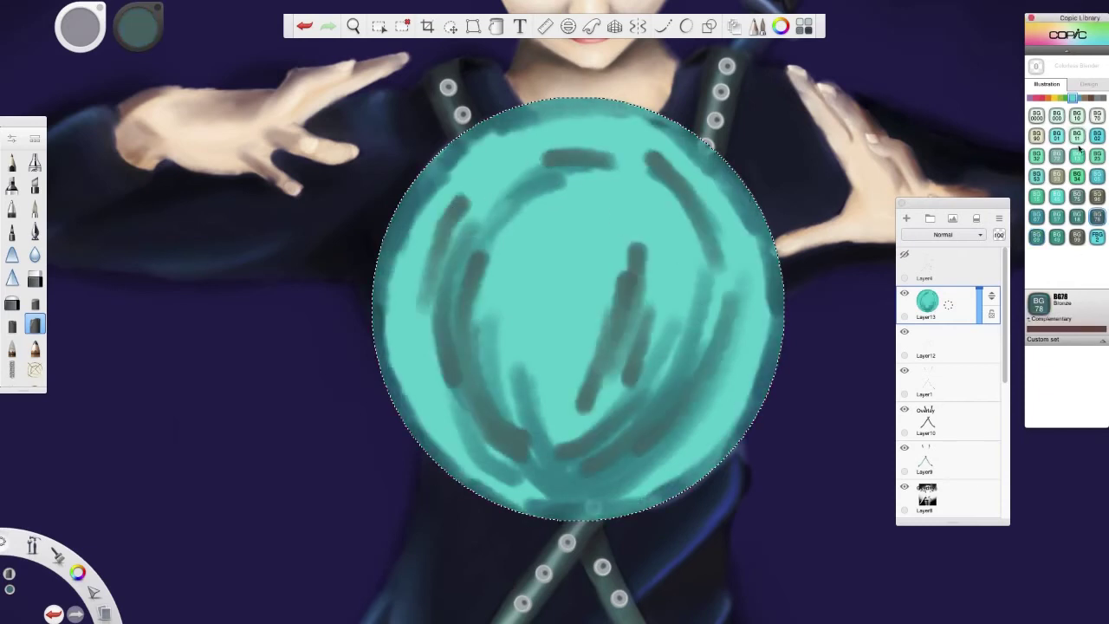
Paint light blue-green curved strokes between the orb's dark swirls.
{"action": "left_click", "coordinate": [1057, 135]}
{"action": "left_click_drag", "start_coordinate": [520, 217], "coordinate": [507, 364]}
{"action": "left_click_drag", "start_coordinate": [451, 174], "coordinate": [520, 434]}
{"action": "left_click_drag", "start_coordinate": [564, 138], "coordinate": [677, 330]}
{"action": "left_click_drag", "start_coordinate": [590, 217], "coordinate": [561, 416]}
Paint BG0000 Snow Green highlights along the orb's swirls.
{"action": "left_click", "coordinate": [1036, 115]}
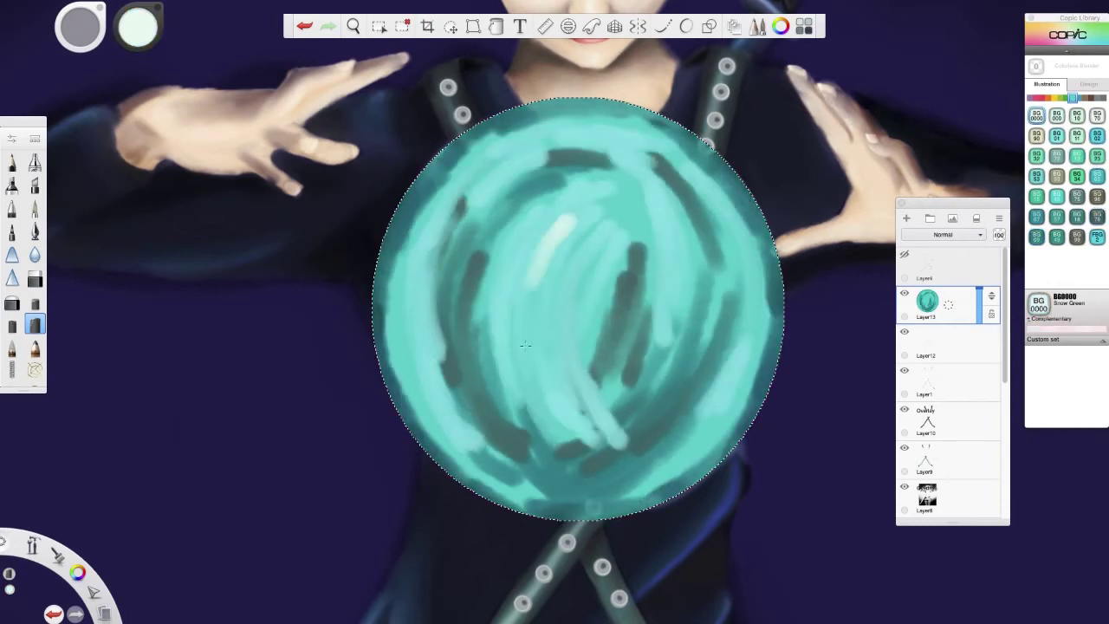
{"action": "left_click_drag", "start_coordinate": [520, 216], "coordinate": [537, 407]}
{"action": "left_click_drag", "start_coordinate": [450, 191], "coordinate": [433, 434]}
{"action": "left_click_drag", "start_coordinate": [511, 147], "coordinate": [624, 139]}
{"action": "left_click_drag", "start_coordinate": [659, 182], "coordinate": [563, 442]}
Blend the rim and swirl strokes across the orb's left half and centre along their curves.
{"action": "left_click", "coordinate": [11, 347]}
{"action": "left_click_drag", "start_coordinate": [485, 329], "coordinate": [407, 485]}
{"action": "left_click_drag", "start_coordinate": [433, 130], "coordinate": [394, 303]}
{"action": "mouse_move", "coordinate": [468, 494]}
{"action": "left_mouse_down"}
{"action": "mouse_move", "coordinate": [664, 466]}
{"action": "mouse_move", "coordinate": [650, 129]}
{"action": "mouse_move", "coordinate": [546, 121]}
{"action": "left_mouse_up"}
{"action": "left_click_drag", "start_coordinate": [477, 173], "coordinate": [433, 347]}
{"action": "left_click_drag", "start_coordinate": [433, 294], "coordinate": [477, 442]}
{"action": "left_click_drag", "start_coordinate": [502, 182], "coordinate": [568, 457]}
{"action": "mouse_move", "coordinate": [606, 156]}
{"action": "left_mouse_down"}
{"action": "mouse_move", "coordinate": [535, 218]}
{"action": "mouse_move", "coordinate": [555, 442]}
{"action": "left_mouse_up"}
{"action": "left_click_drag", "start_coordinate": [537, 217], "coordinate": [559, 451]}
{"action": "mouse_move", "coordinate": [632, 217]}
{"action": "left_mouse_down"}
{"action": "mouse_move", "coordinate": [649, 345]}
{"action": "mouse_move", "coordinate": [598, 460]}
{"action": "left_mouse_up"}
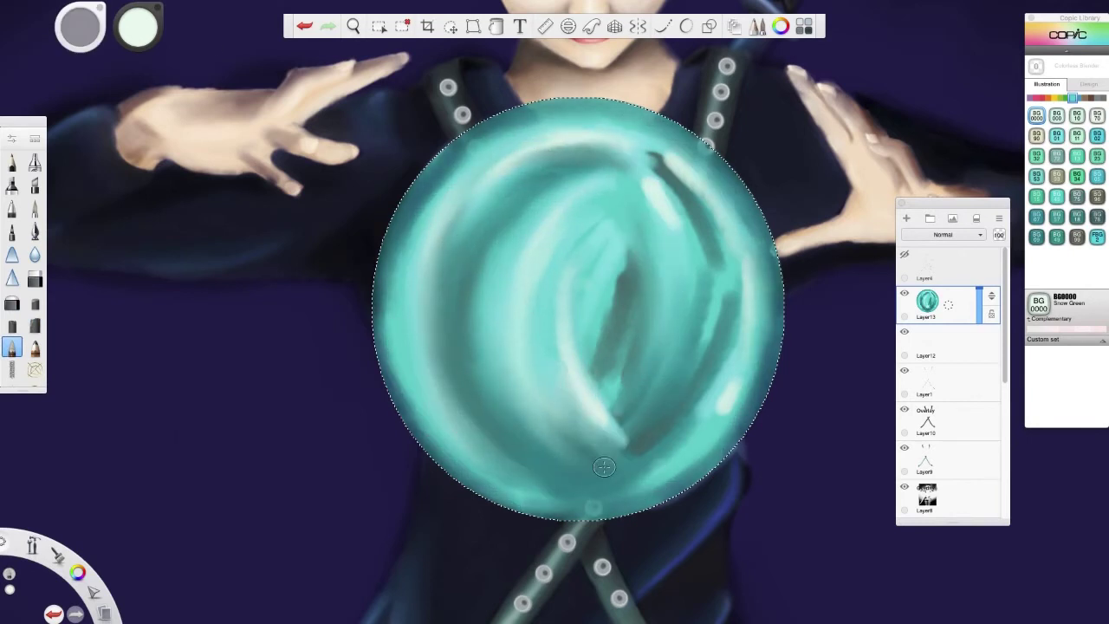
Blend the strokes on the orb's right side and central swirl smooth, and remove the selection.
{"action": "left_click_drag", "start_coordinate": [728, 390], "coordinate": [659, 486]}
{"action": "left_click_drag", "start_coordinate": [746, 416], "coordinate": [641, 130]}
{"action": "left_click_drag", "start_coordinate": [659, 173], "coordinate": [734, 321]}
{"action": "left_click_drag", "start_coordinate": [694, 260], "coordinate": [611, 433]}
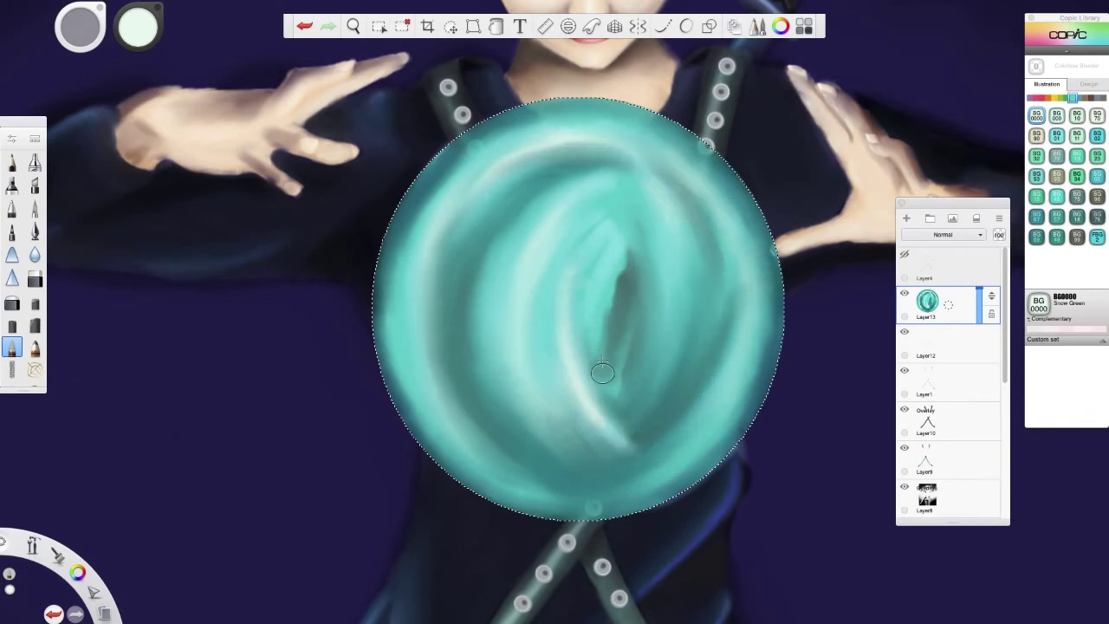
{"action": "left_click_drag", "start_coordinate": [659, 347], "coordinate": [620, 260]}
{"action": "mouse_move", "coordinate": [624, 217]}
{"action": "left_mouse_down"}
{"action": "mouse_move", "coordinate": [611, 278]}
{"action": "mouse_move", "coordinate": [666, 422]}
{"action": "mouse_move", "coordinate": [594, 434]}
{"action": "left_mouse_up"}
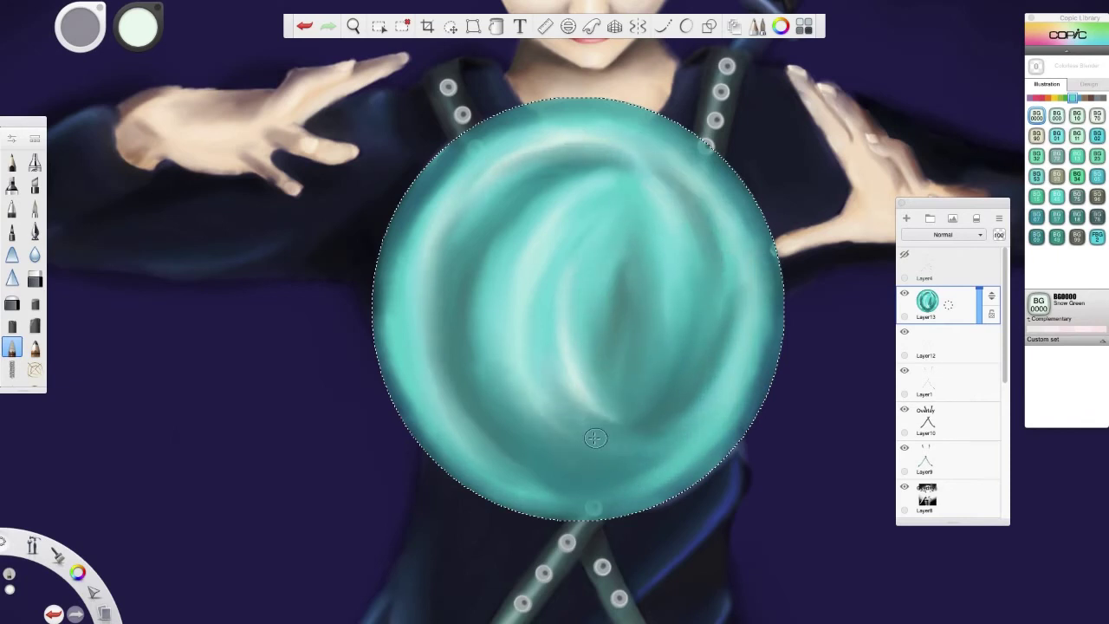
{"action": "left_click", "coordinate": [412, 31]}
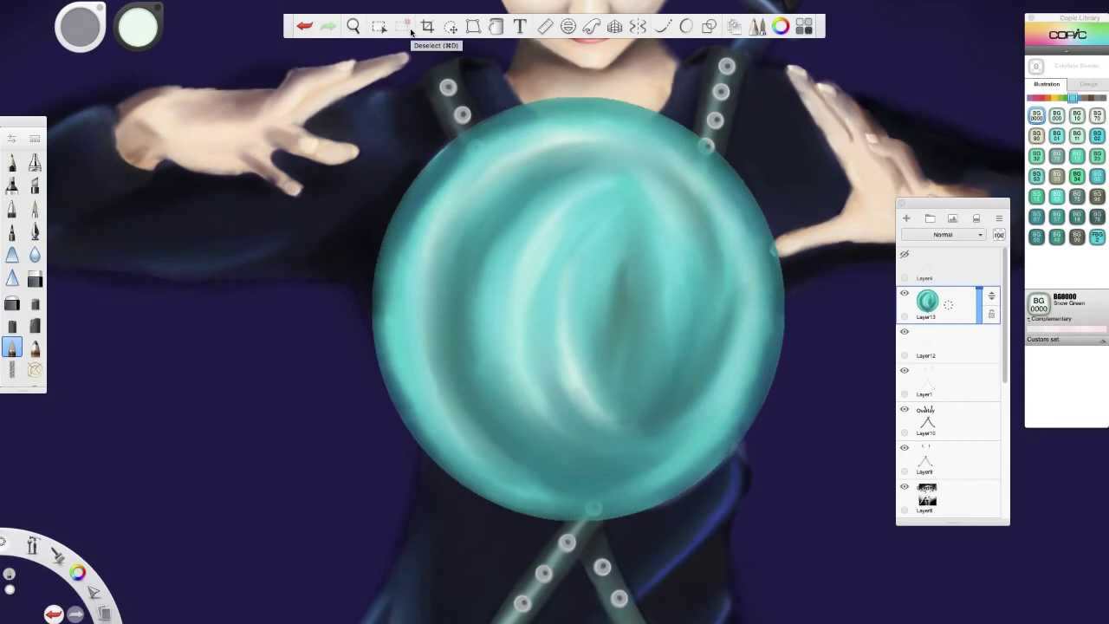
Paint B99 Agate shadows along the orb's left and lower rim and at the base of its inner swirl.
{"action": "left_click", "coordinate": [462, 151], "text": "alt"}
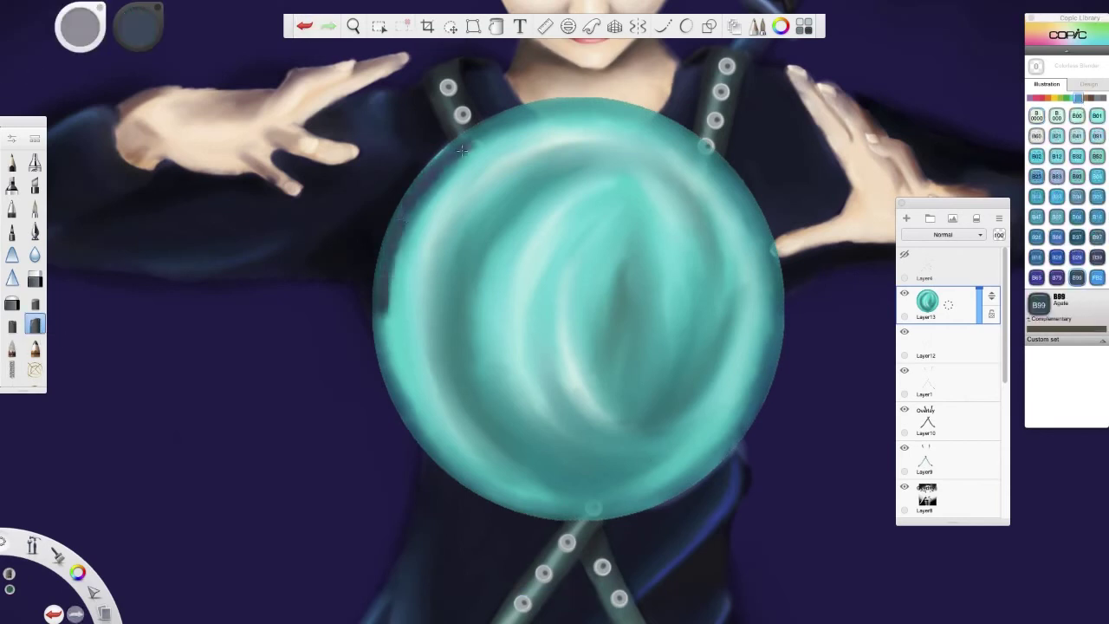
{"action": "left_click_drag", "start_coordinate": [462, 151], "coordinate": [559, 105]}
{"action": "left_click_drag", "start_coordinate": [381, 312], "coordinate": [424, 438]}
{"action": "left_click_drag", "start_coordinate": [546, 377], "coordinate": [617, 451]}
{"action": "left_click_drag", "start_coordinate": [455, 468], "coordinate": [632, 459]}
{"action": "left_click_drag", "start_coordinate": [555, 485], "coordinate": [650, 464]}
{"action": "left_click_drag", "start_coordinate": [468, 512], "coordinate": [619, 512]}
{"action": "left_click_drag", "start_coordinate": [460, 473], "coordinate": [520, 498]}
{"action": "left_click_drag", "start_coordinate": [590, 516], "coordinate": [716, 452]}
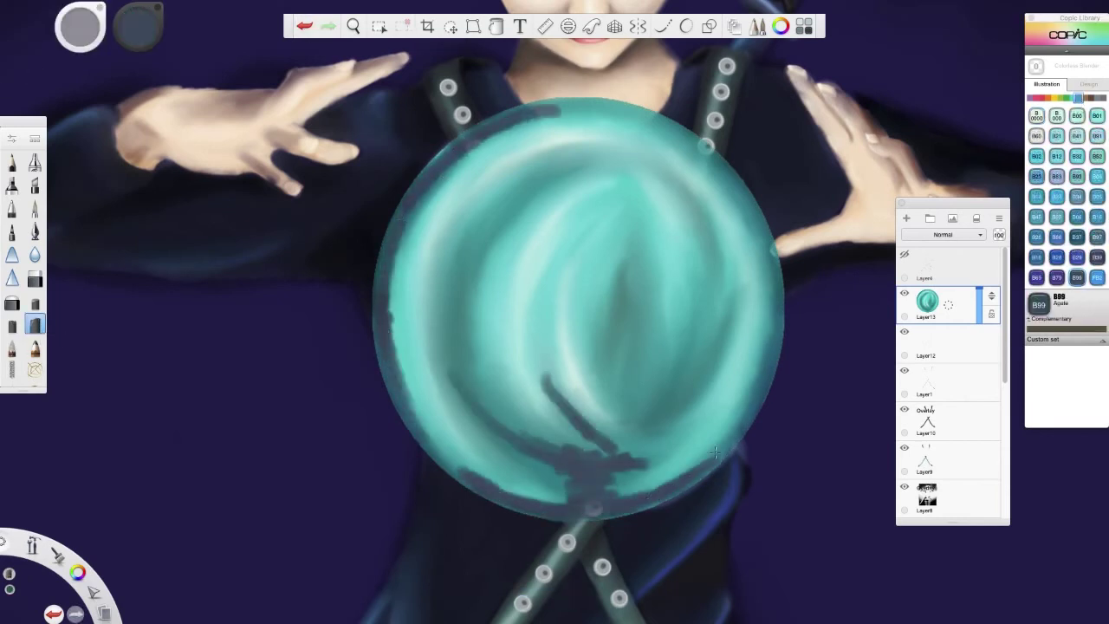
Complete the B99 Agate rim and add dark strokes to the orb's right-hand and upper-left swirls.
{"action": "mouse_move", "coordinate": [498, 135]}
{"action": "left_mouse_down"}
{"action": "mouse_move", "coordinate": [637, 95]}
{"action": "mouse_move", "coordinate": [723, 169]}
{"action": "mouse_move", "coordinate": [763, 425]}
{"action": "left_mouse_up"}
{"action": "left_click_drag", "start_coordinate": [655, 277], "coordinate": [646, 425]}
{"action": "left_click_drag", "start_coordinate": [715, 282], "coordinate": [685, 365]}
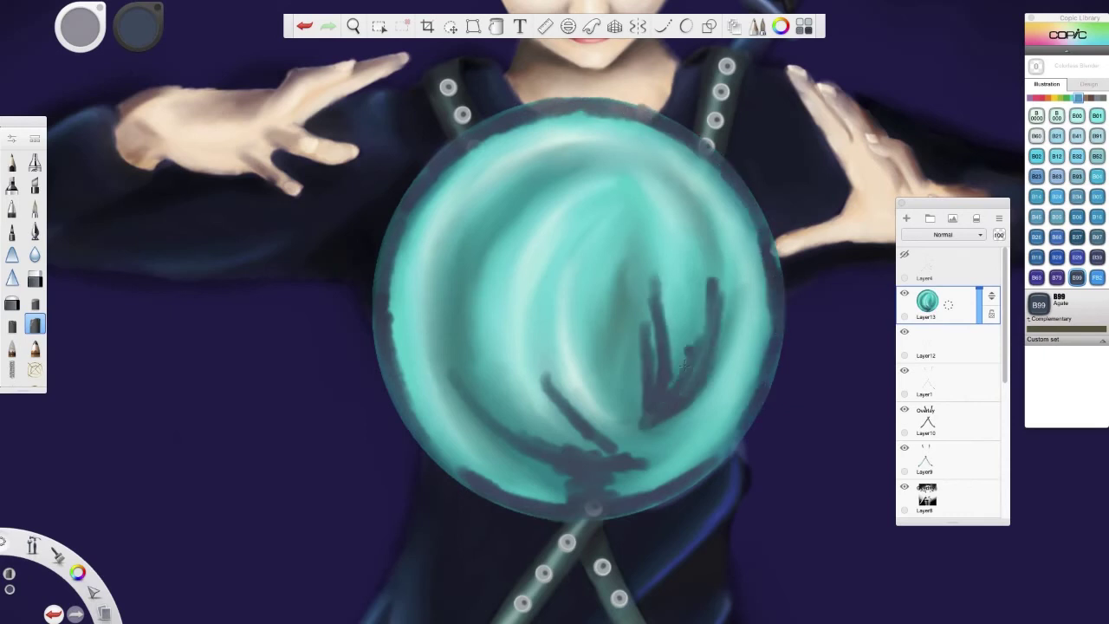
{"action": "left_click_drag", "start_coordinate": [680, 188], "coordinate": [716, 282]}
{"action": "left_click_drag", "start_coordinate": [470, 342], "coordinate": [559, 166]}
{"action": "left_click_drag", "start_coordinate": [458, 277], "coordinate": [556, 163]}
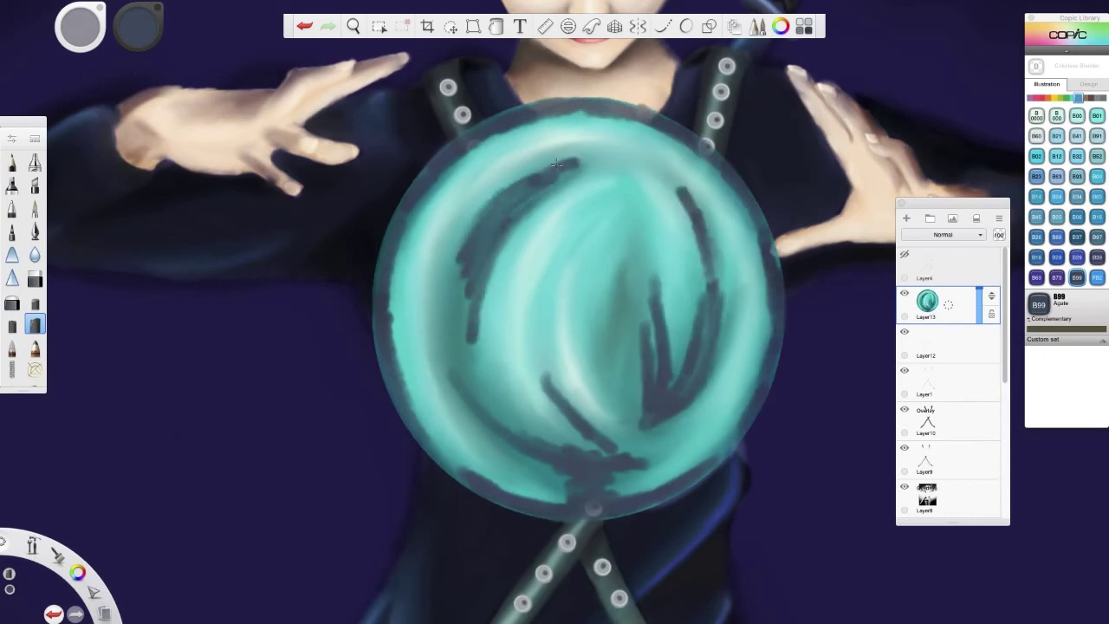
Paint B0000 Pale Celestine highlights on the orb's central swirl and along both inner sides of the rim.
{"action": "left_click", "coordinate": [1037, 115]}
{"action": "left_click_drag", "start_coordinate": [598, 230], "coordinate": [520, 407]}
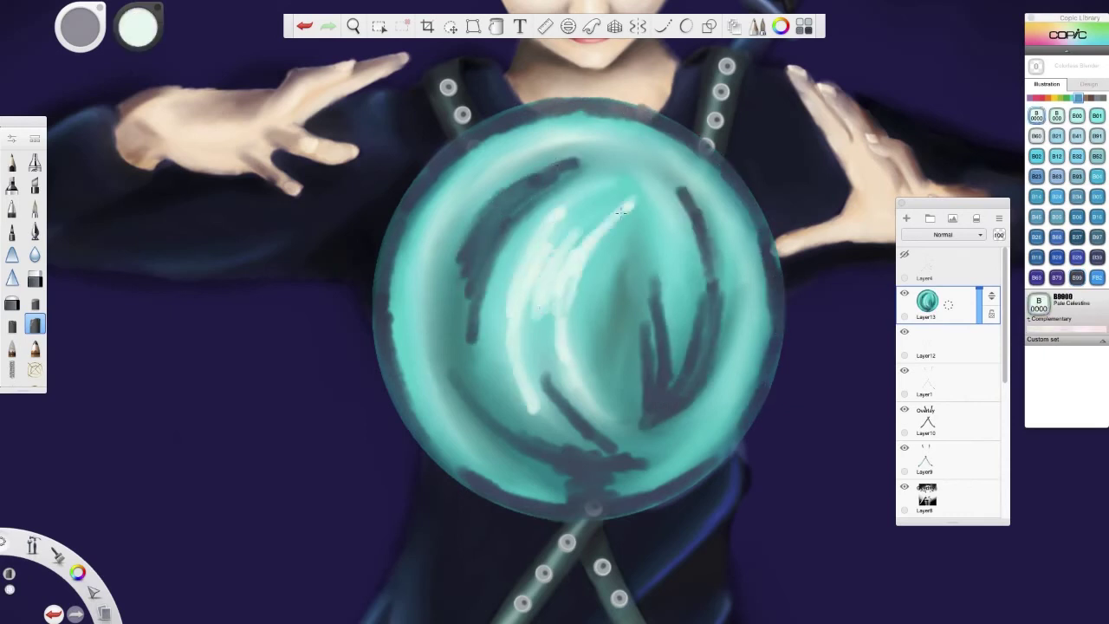
{"action": "left_click_drag", "start_coordinate": [485, 173], "coordinate": [433, 355]}
{"action": "left_click_drag", "start_coordinate": [732, 251], "coordinate": [676, 442]}
{"action": "left_click_drag", "start_coordinate": [624, 156], "coordinate": [554, 191]}
Blend the orb's new shadows and highlights and soften its outer rim, checking the result on the whole painting.
{"action": "left_click_drag", "start_coordinate": [512, 189], "coordinate": [477, 221]}
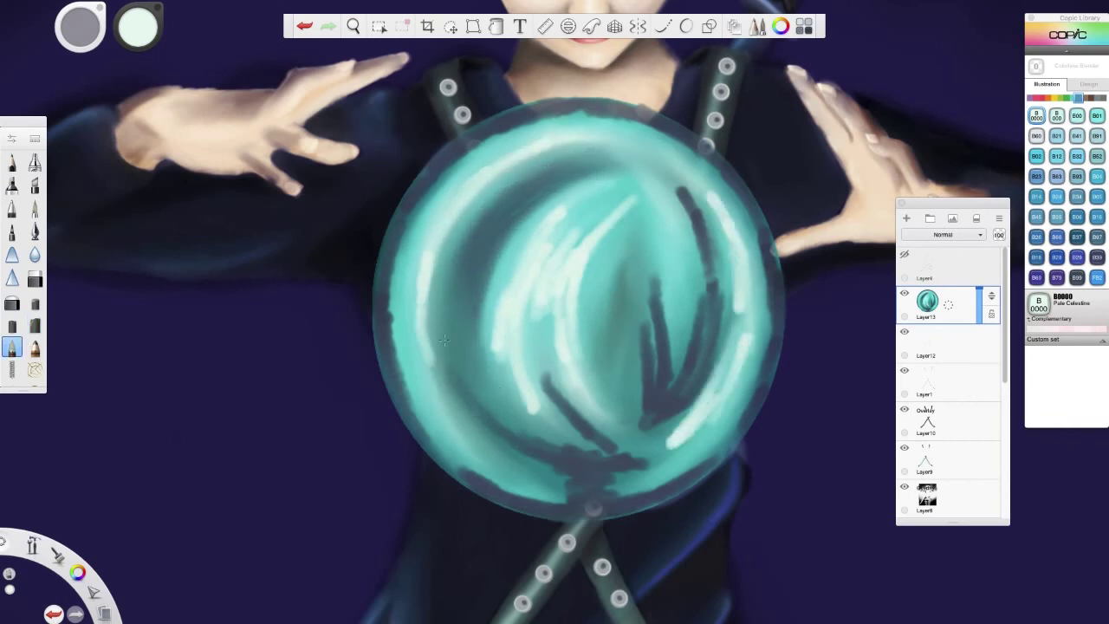
{"action": "left_click_drag", "start_coordinate": [520, 481], "coordinate": [633, 473]}
{"action": "left_click_drag", "start_coordinate": [576, 320], "coordinate": [542, 434]}
{"action": "left_click_drag", "start_coordinate": [615, 460], "coordinate": [663, 460]}
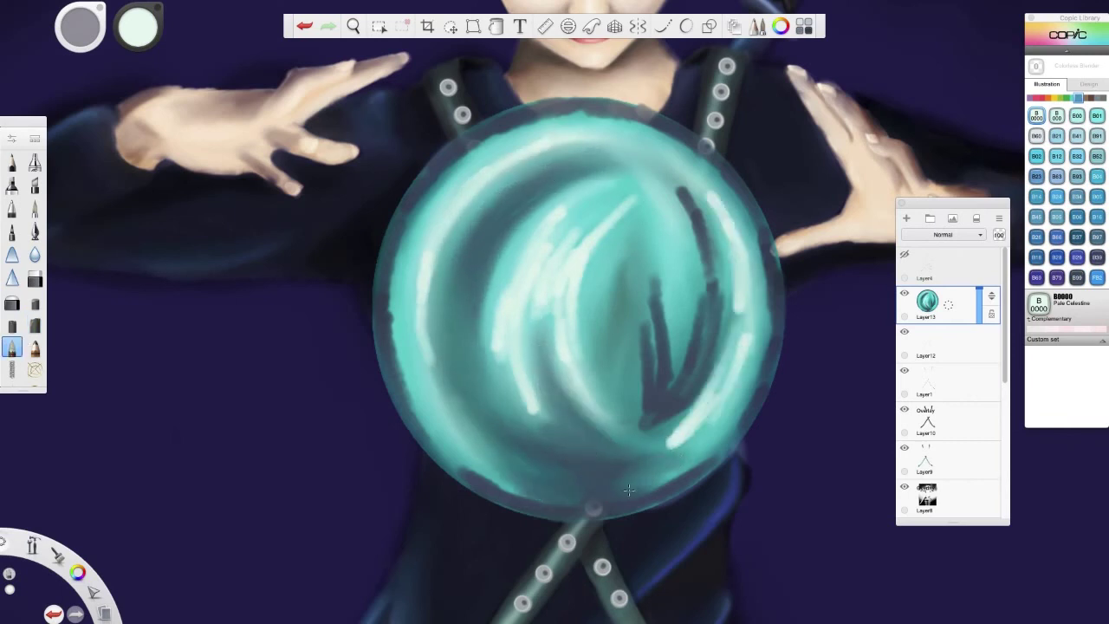
{"action": "mouse_move", "coordinate": [575, 501]}
{"action": "left_mouse_down"}
{"action": "mouse_move", "coordinate": [403, 407]}
{"action": "mouse_move", "coordinate": [382, 349]}
{"action": "left_mouse_up"}
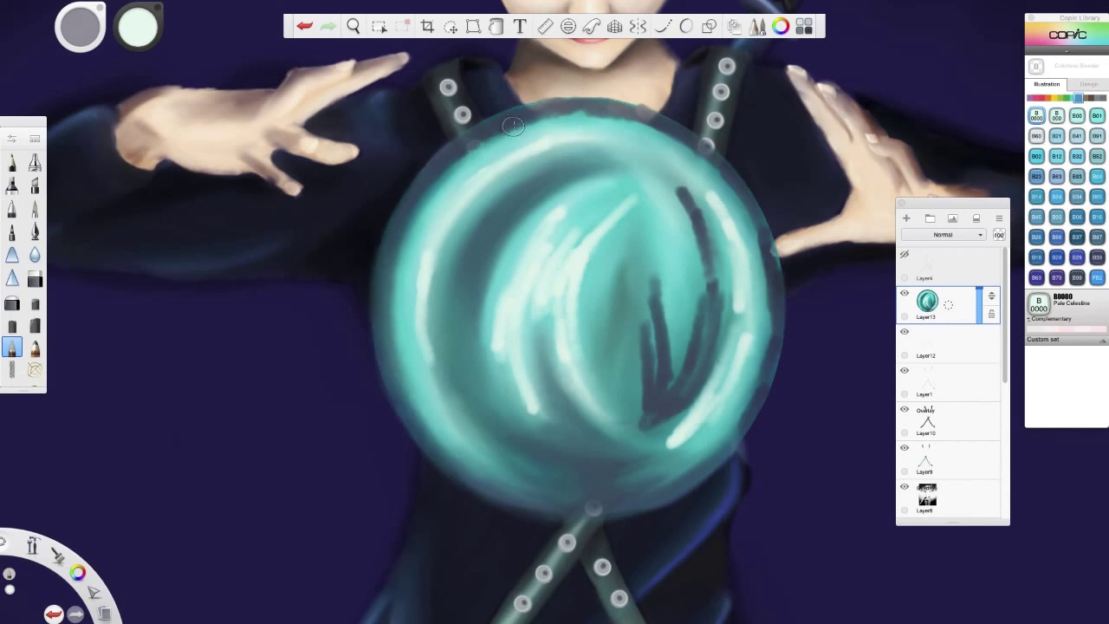
{"action": "mouse_move", "coordinate": [513, 126]}
{"action": "left_mouse_down"}
{"action": "mouse_move", "coordinate": [624, 111]}
{"action": "mouse_move", "coordinate": [738, 190]}
{"action": "left_mouse_up"}
{"action": "mouse_move", "coordinate": [657, 509]}
{"action": "left_mouse_down"}
{"action": "mouse_move", "coordinate": [753, 251]}
{"action": "mouse_move", "coordinate": [639, 422]}
{"action": "mouse_move", "coordinate": [664, 287]}
{"action": "mouse_move", "coordinate": [635, 293]}
{"action": "mouse_move", "coordinate": [607, 208]}
{"action": "mouse_move", "coordinate": [503, 381]}
{"action": "mouse_move", "coordinate": [520, 433]}
{"action": "mouse_move", "coordinate": [677, 214]}
{"action": "mouse_move", "coordinate": [432, 334]}
{"action": "mouse_move", "coordinate": [508, 440]}
{"action": "mouse_move", "coordinate": [699, 444]}
{"action": "left_mouse_up"}
{"action": "key", "text": "Home"}
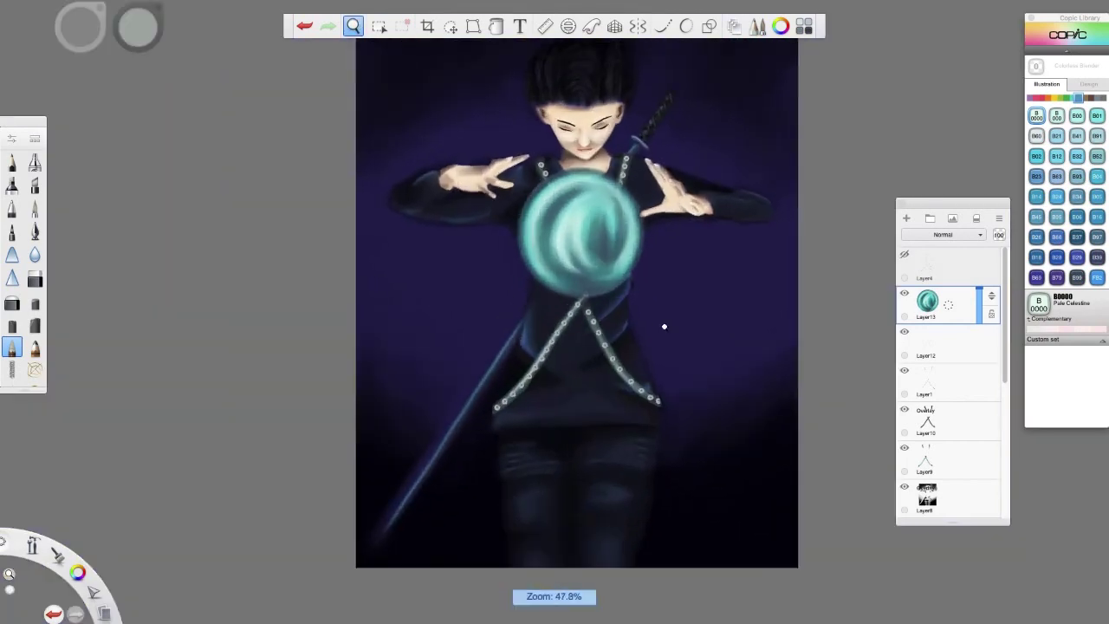